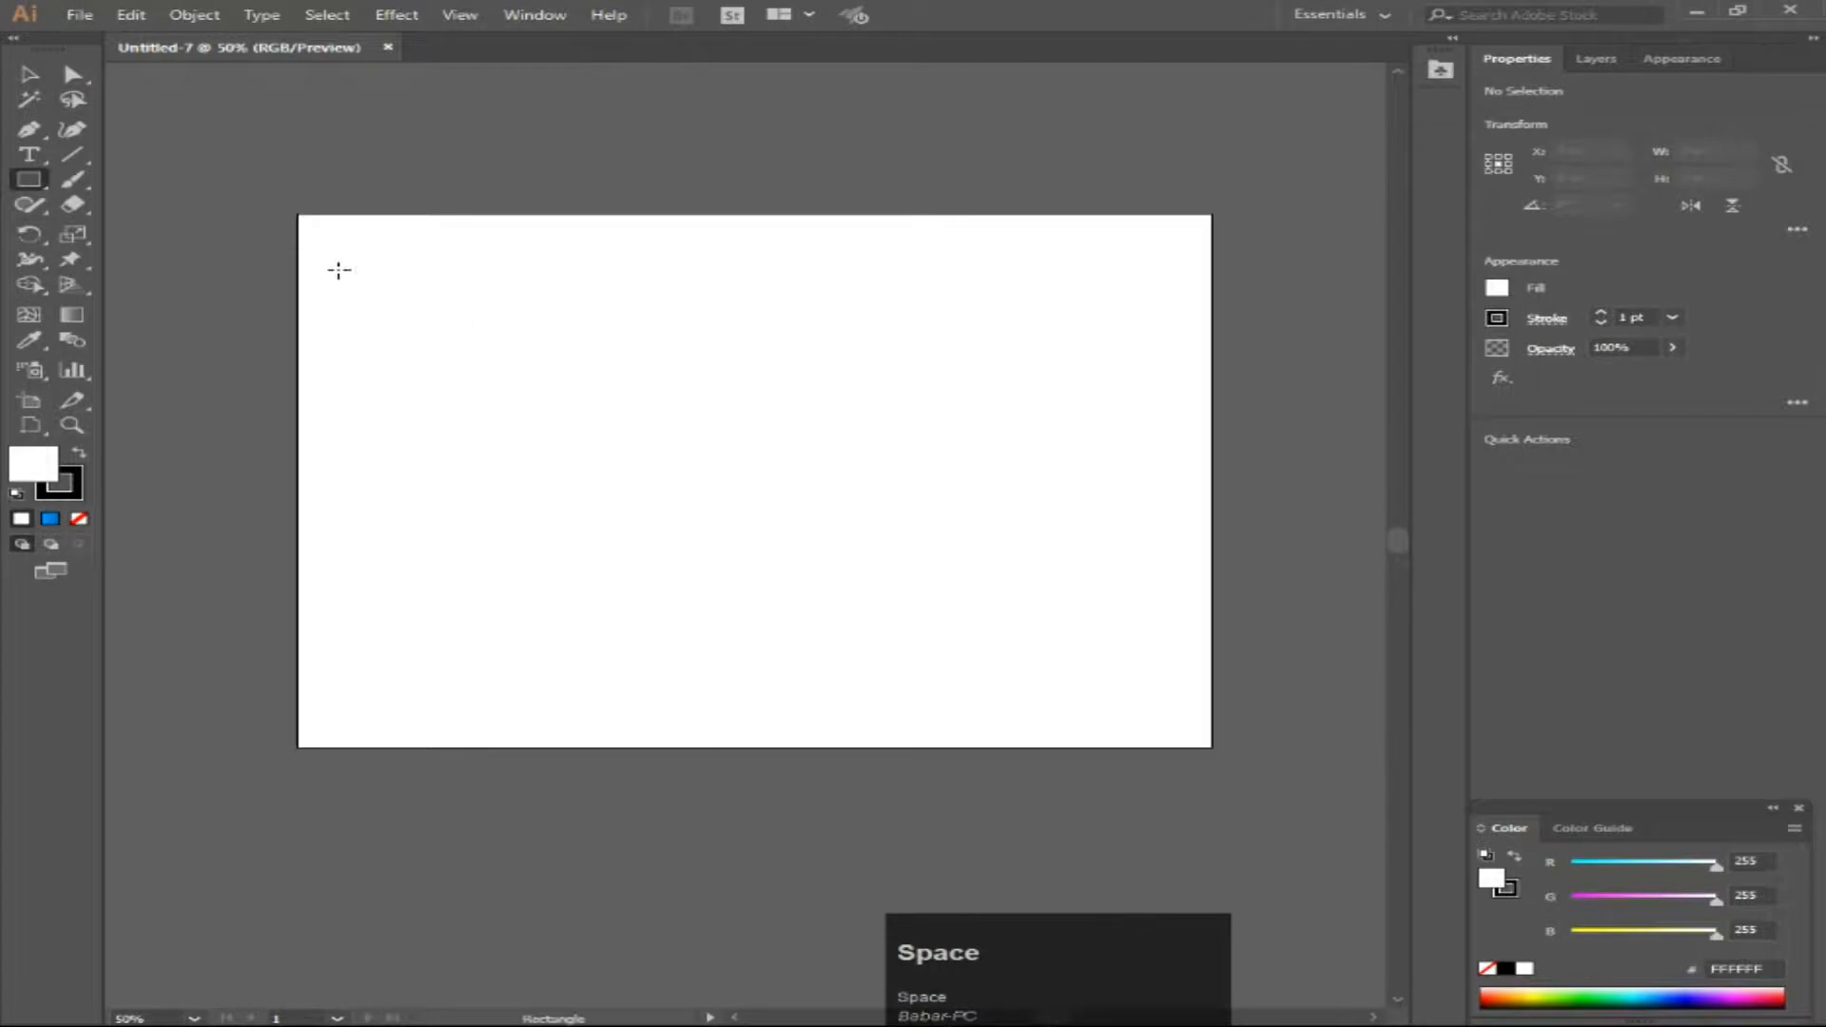
Step: Draw a rounded rectangle about 434 × 252 px in the upper middle of the artboard as the monitor body
right_click(28, 179)
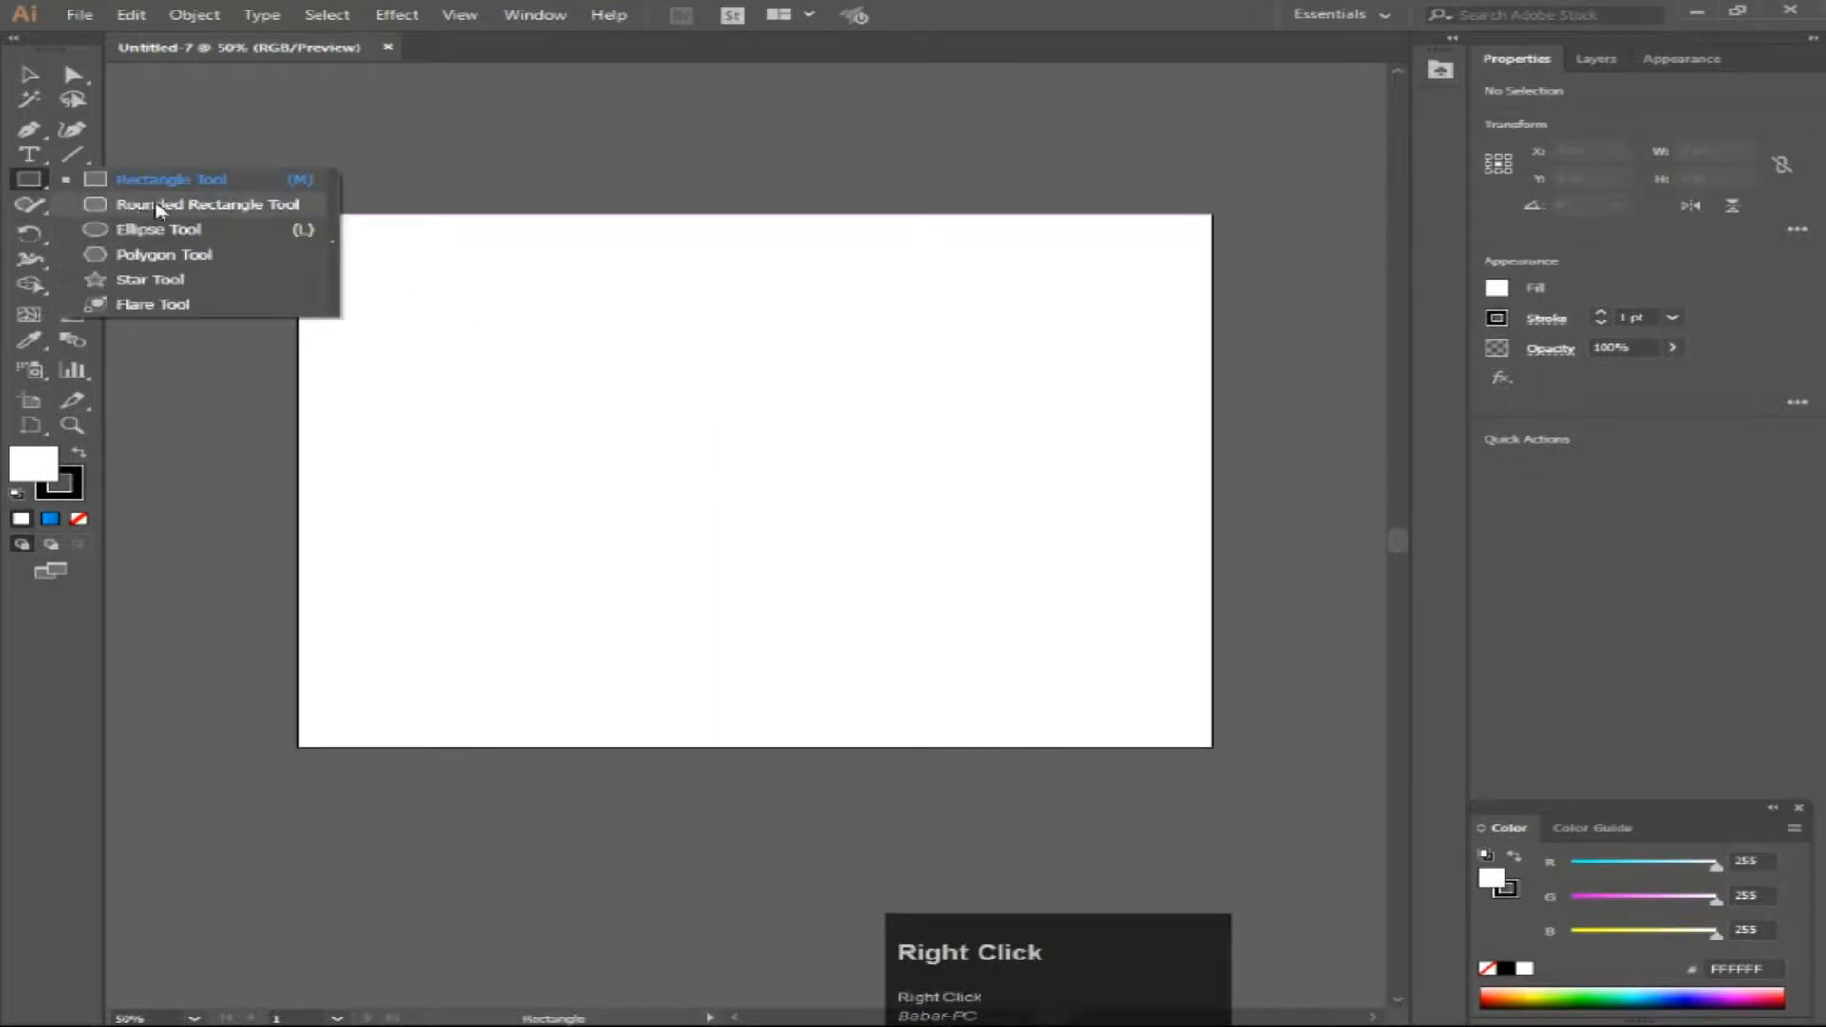
click(237, 205)
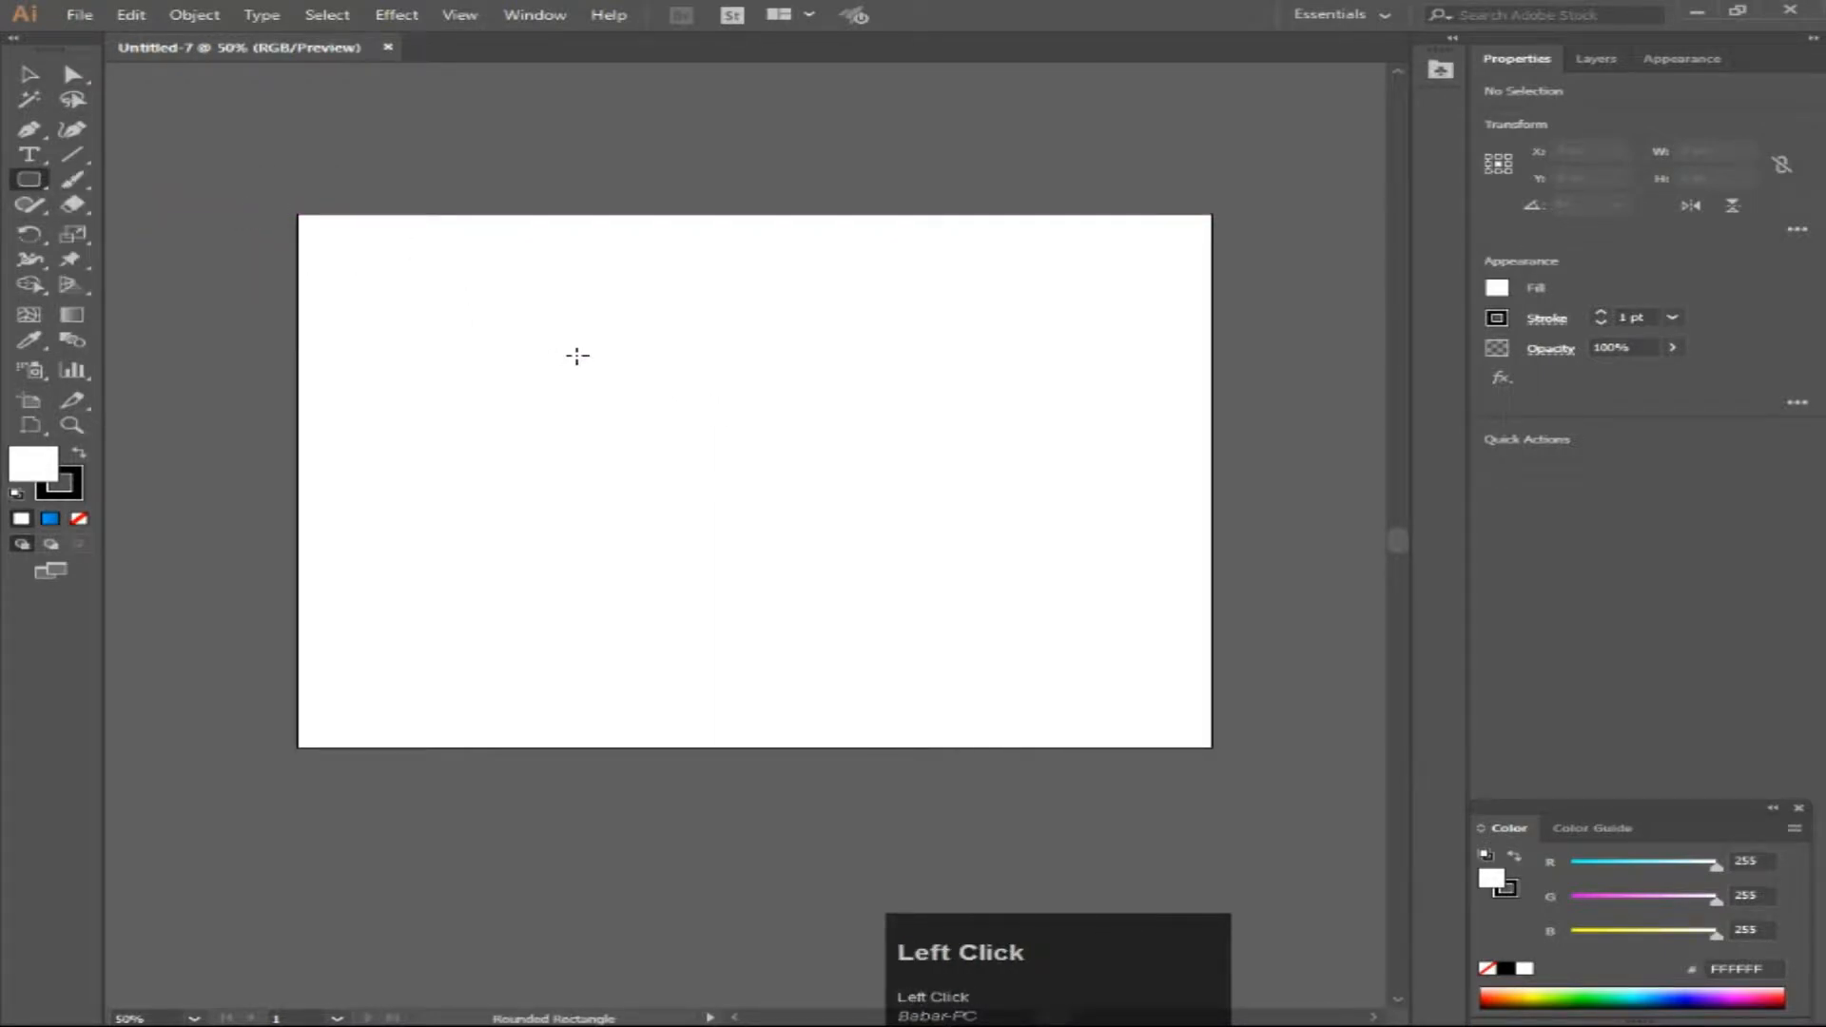
drag(577, 356, 886, 487)
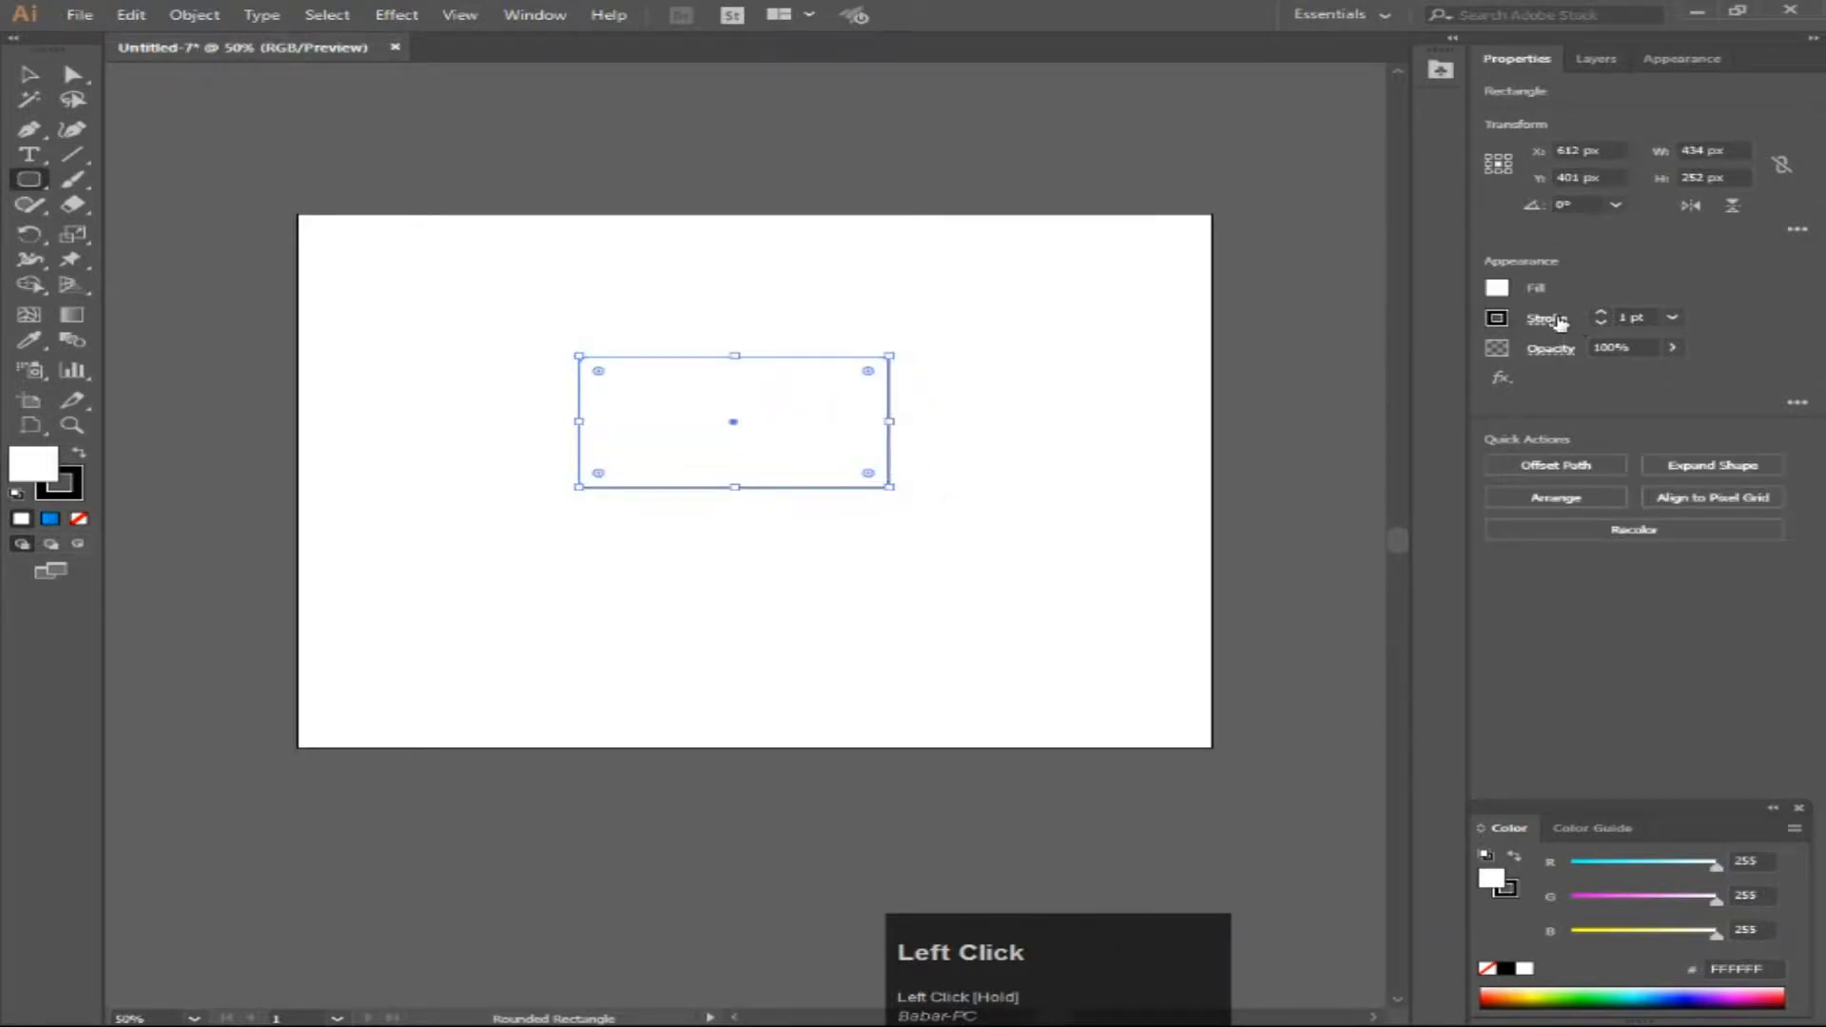
Step: Give the rounded rectangle a 30 pt stroke and a blue fill of 006693
click(1625, 316)
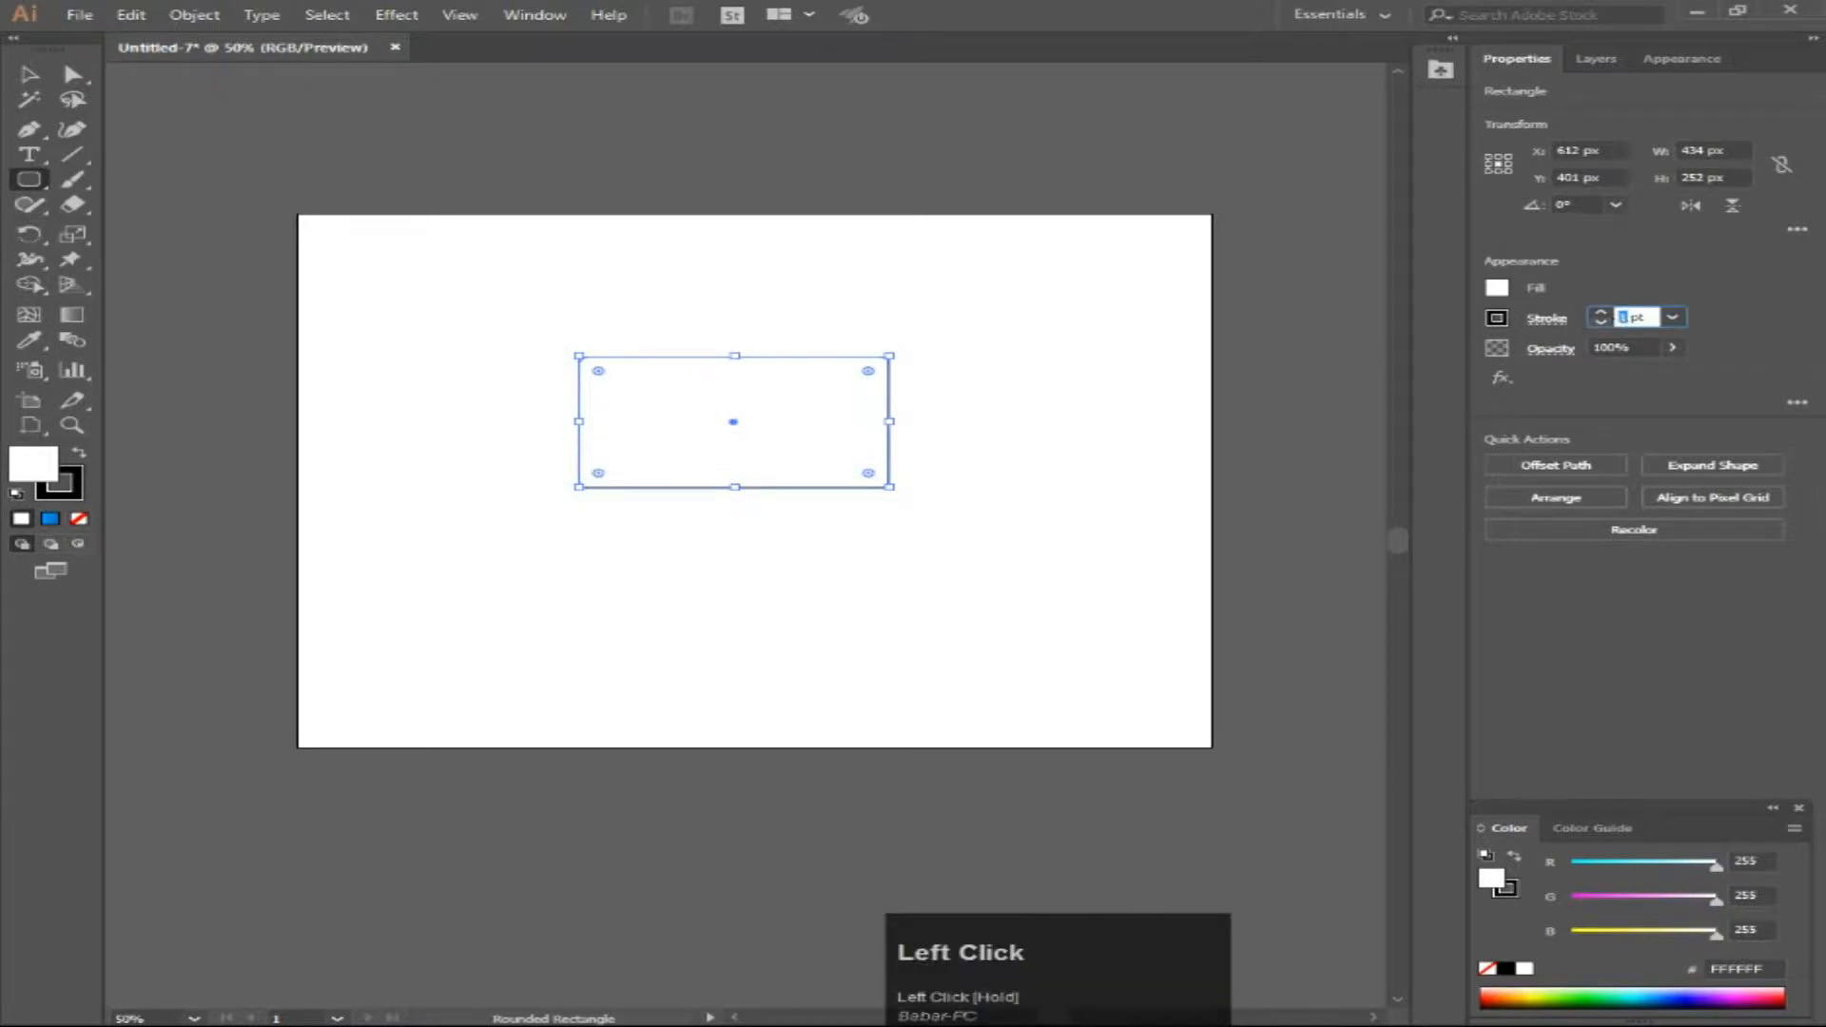
text(30)
click(1740, 362)
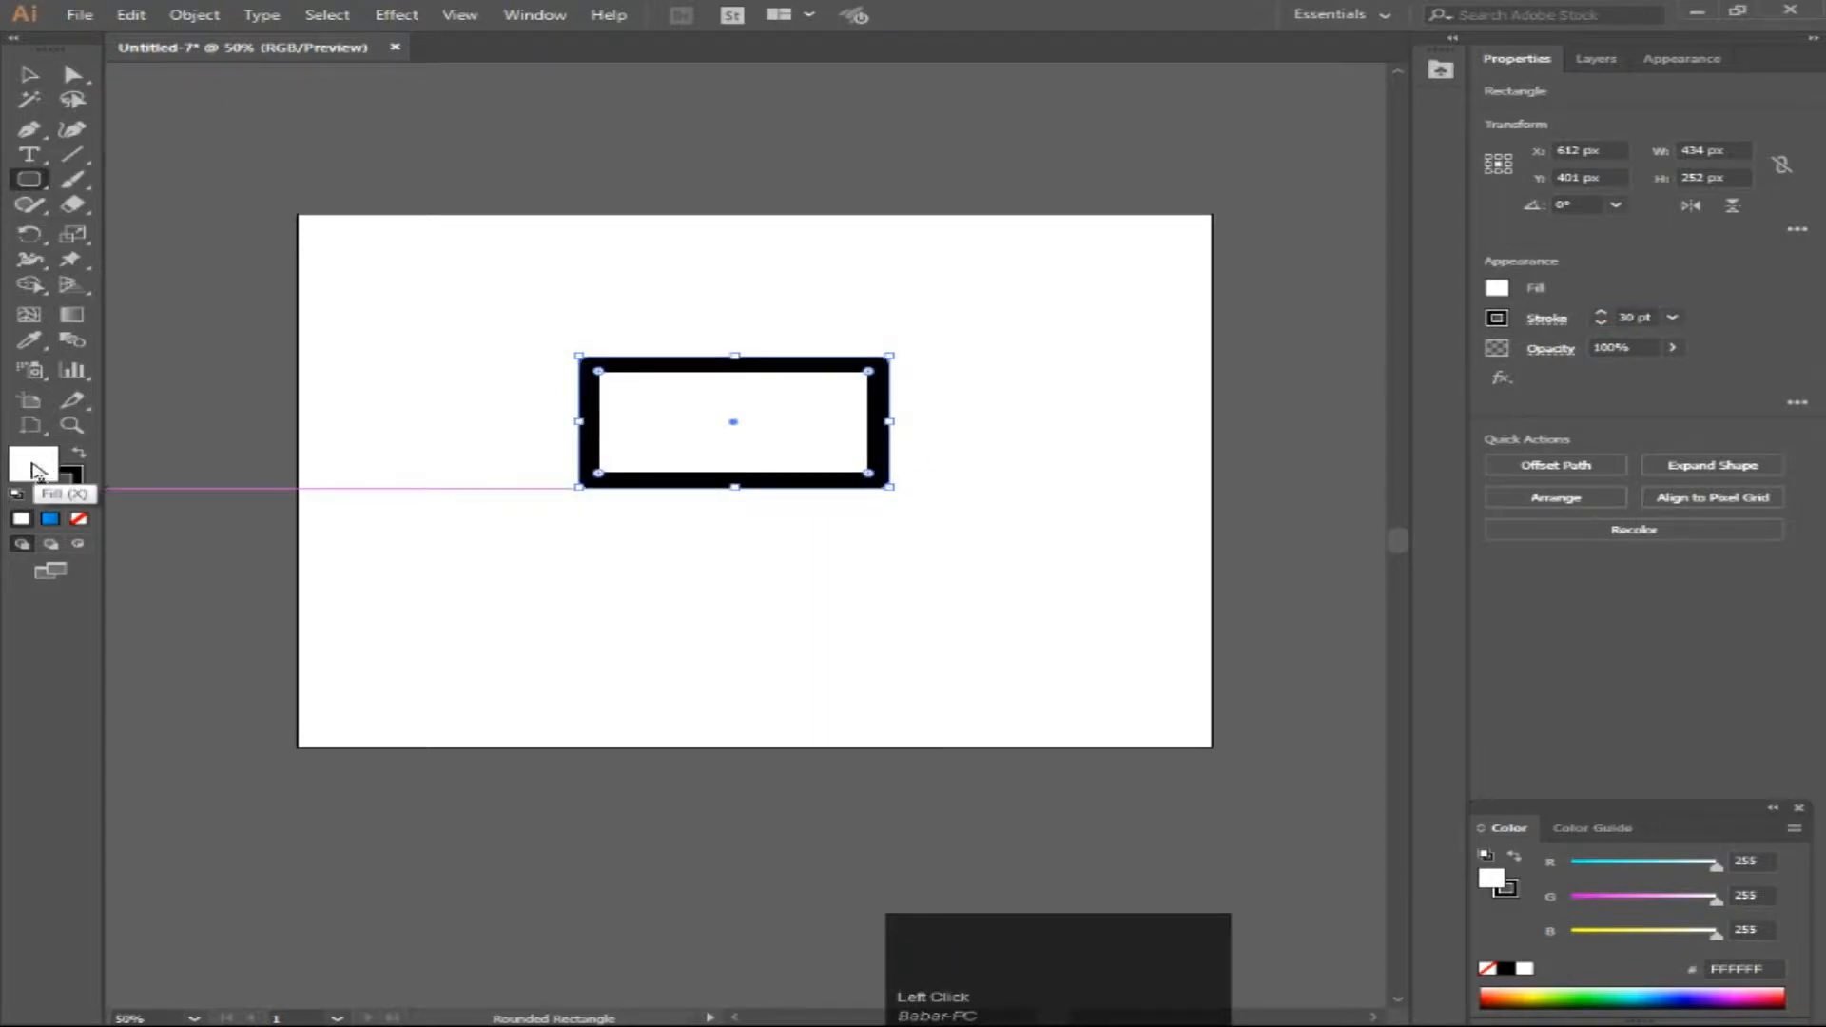
double_click(38, 466)
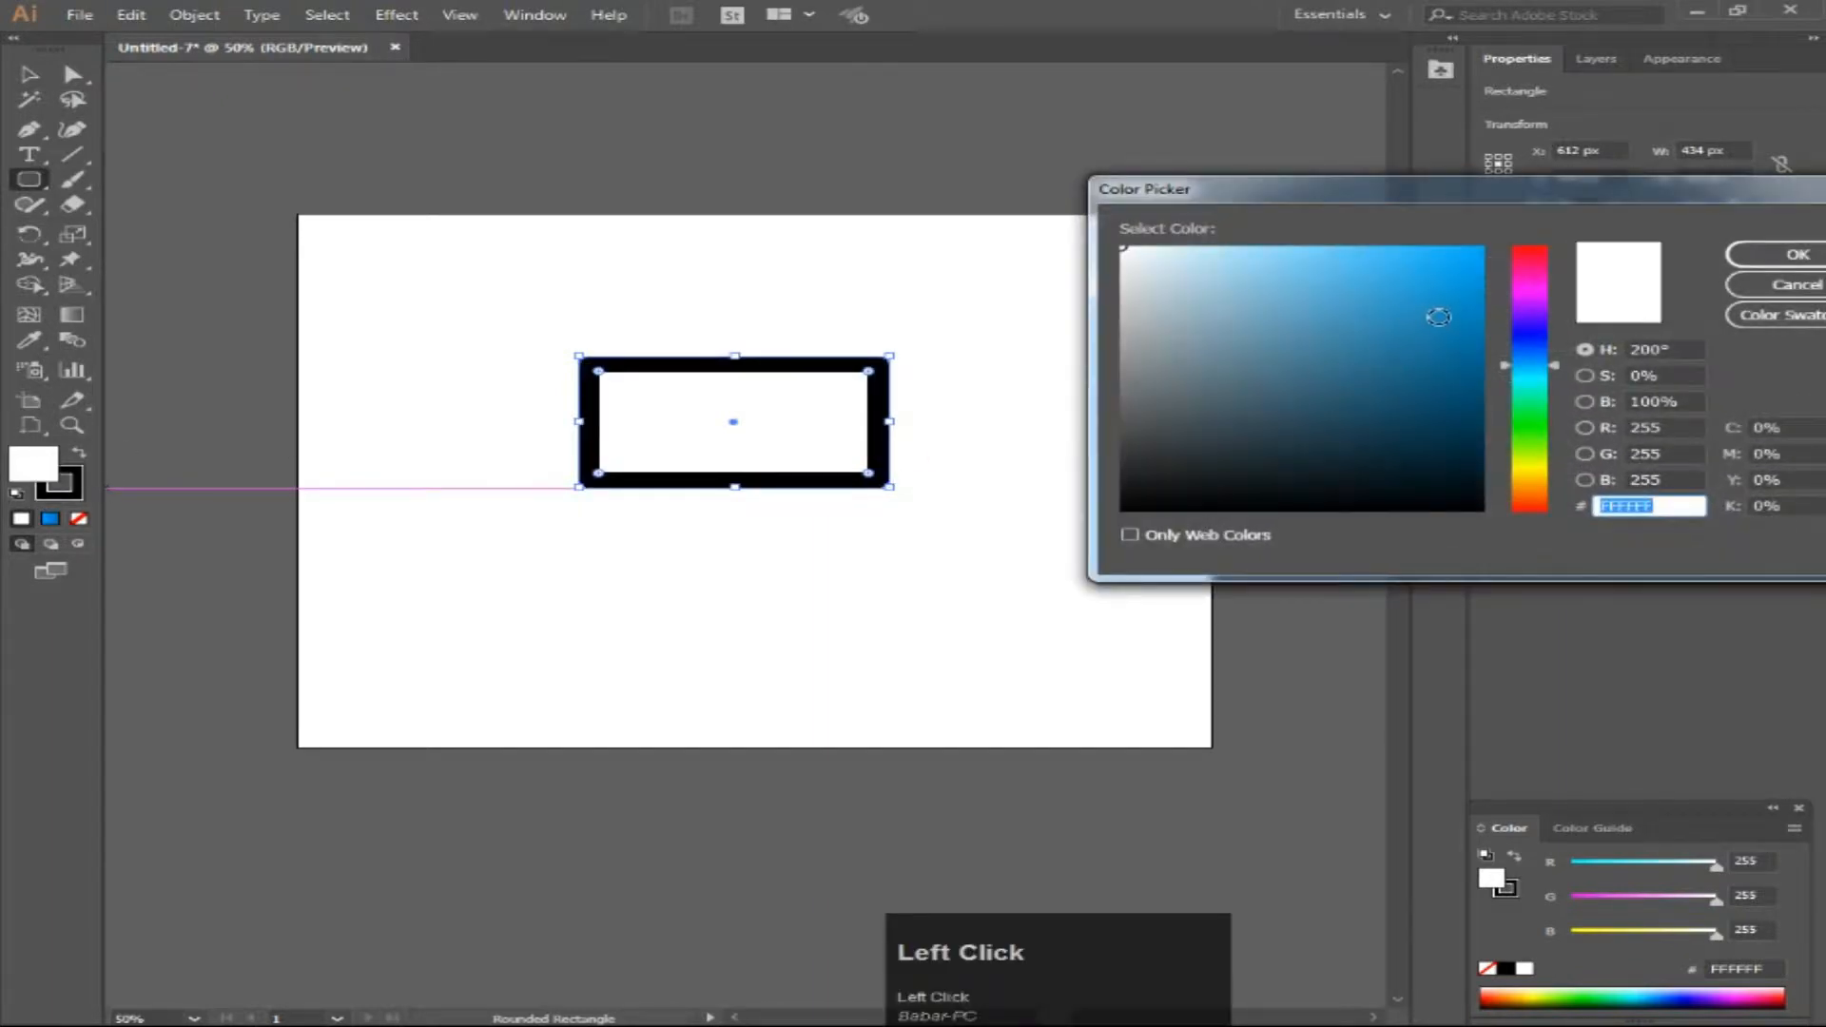
drag(1438, 317, 1484, 359)
click(1797, 255)
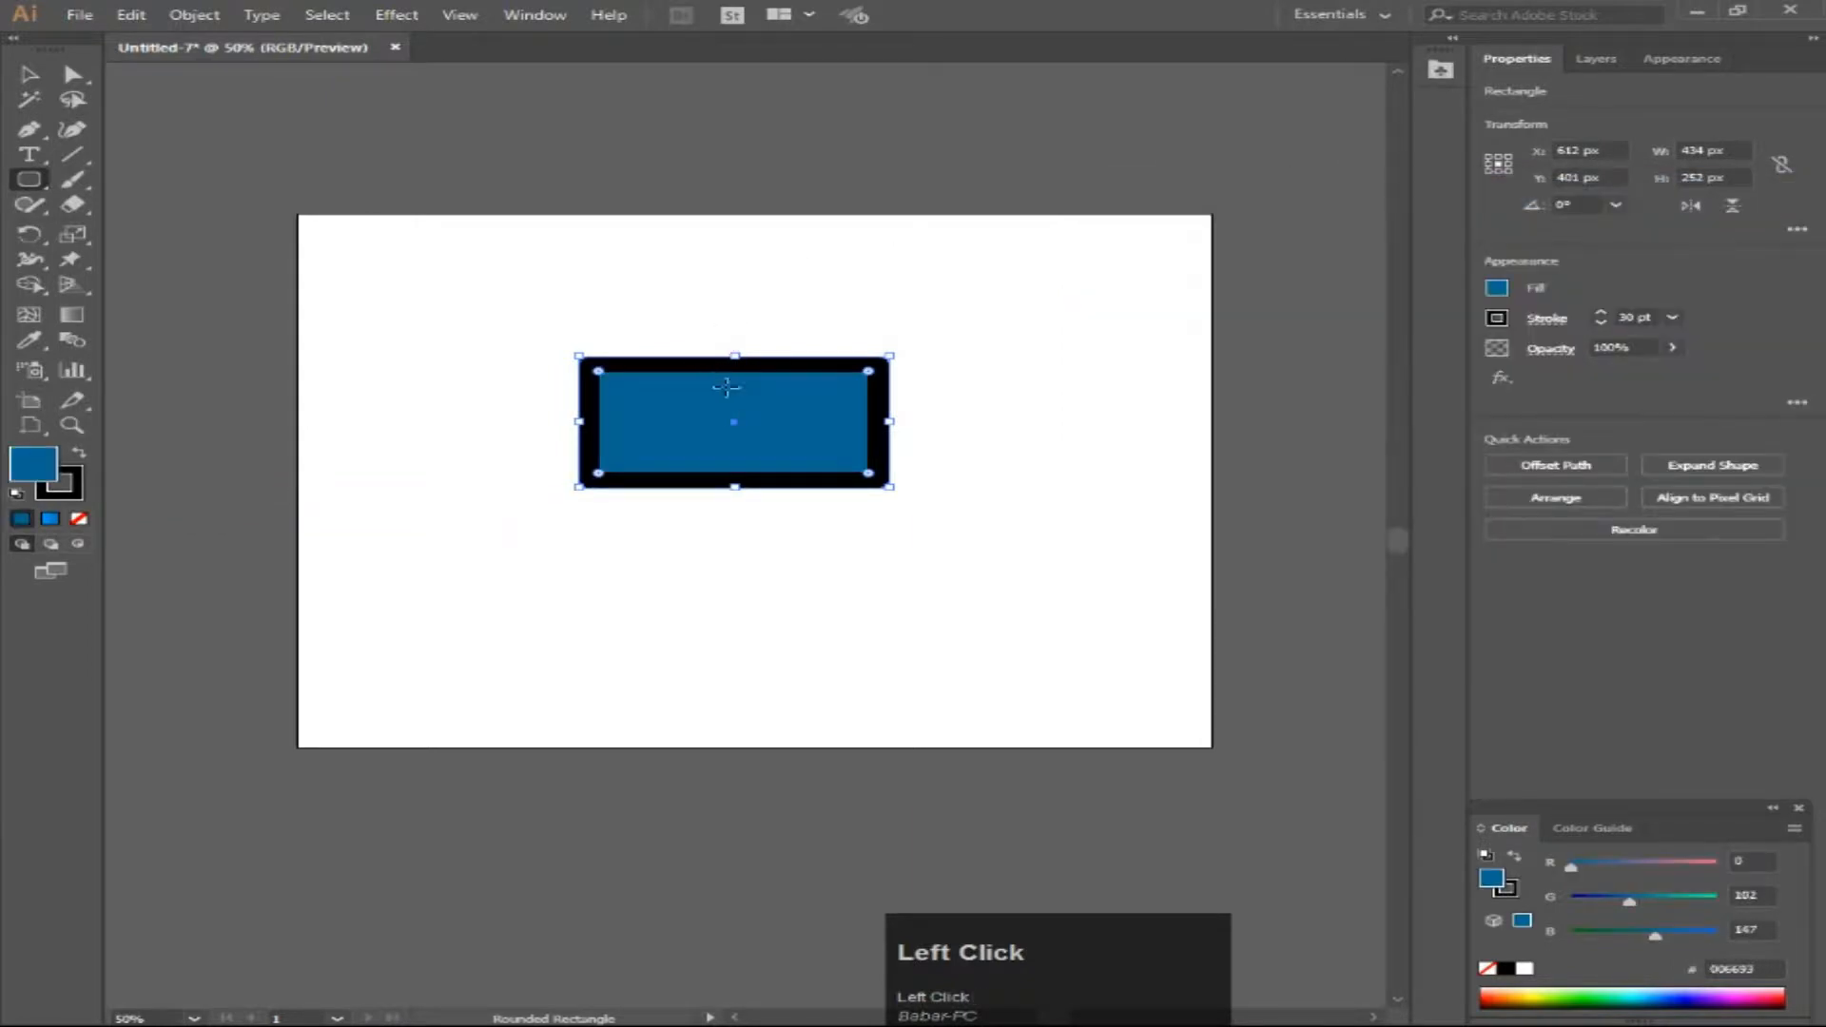
Step: Select the whole rounded rectangle and convert its stroke to a shape with Outline Stroke
click(73, 74)
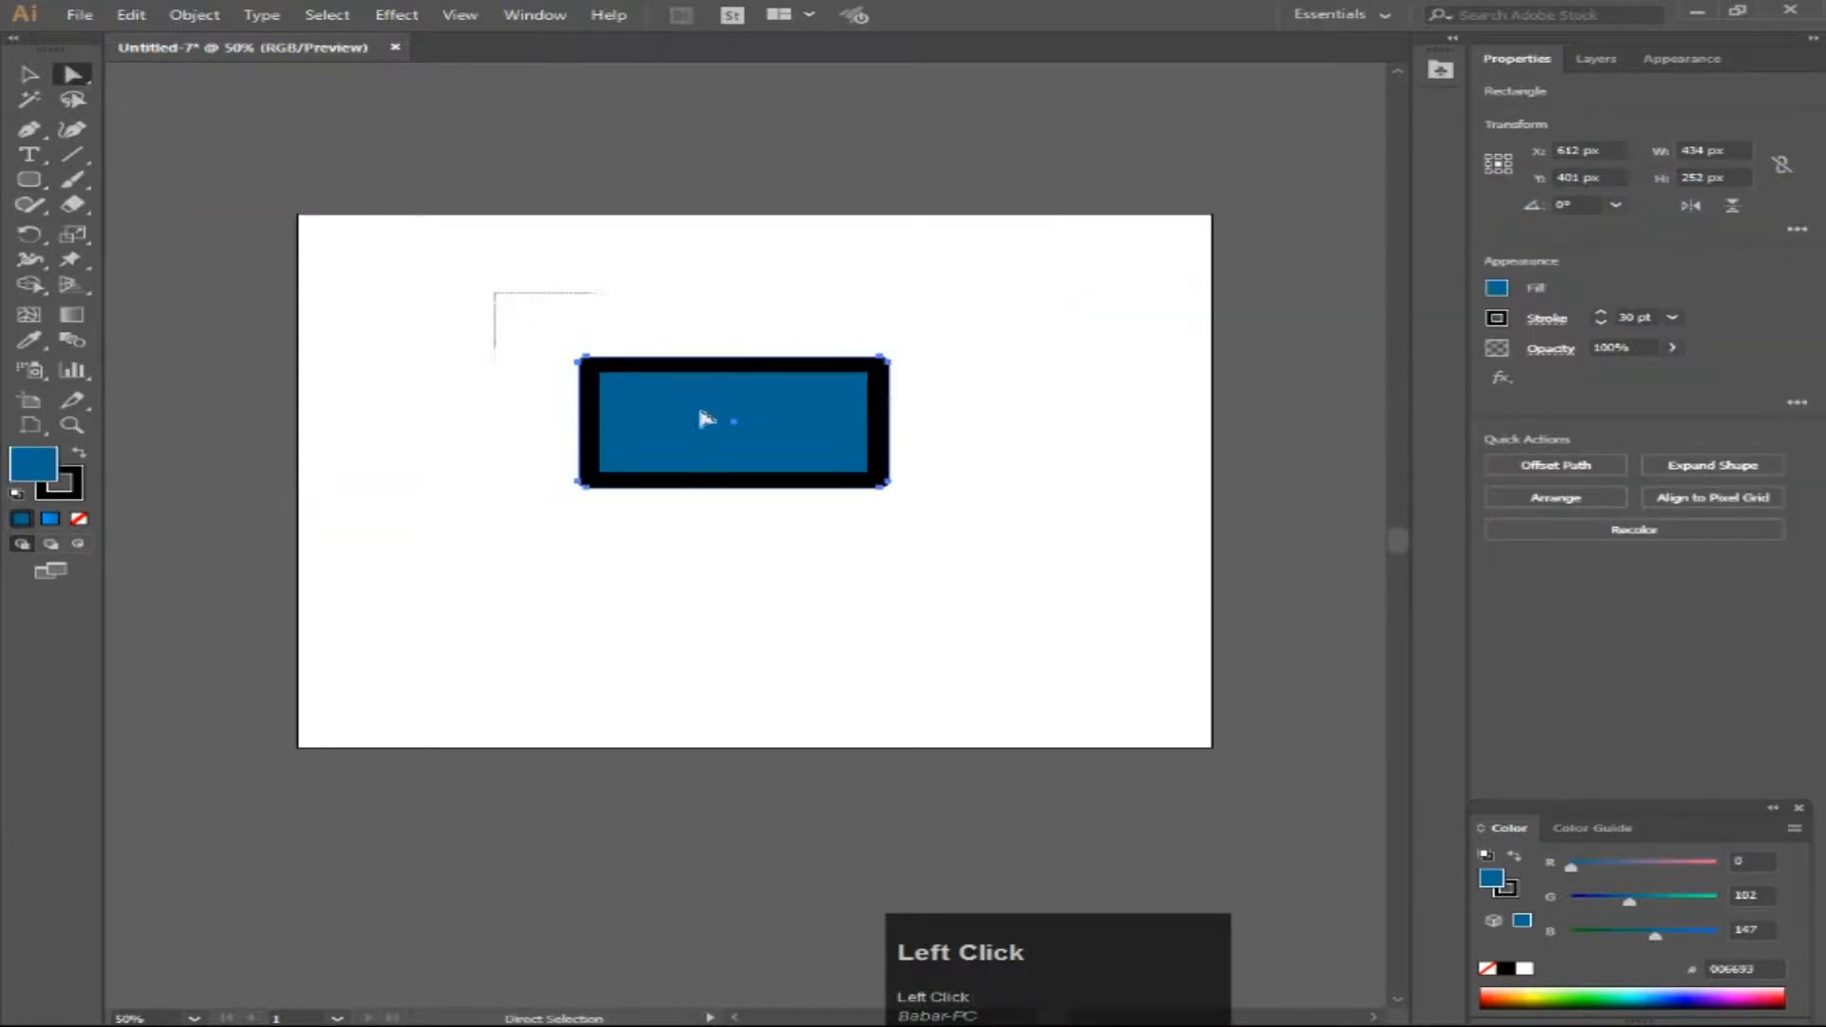
drag(494, 291, 1094, 559)
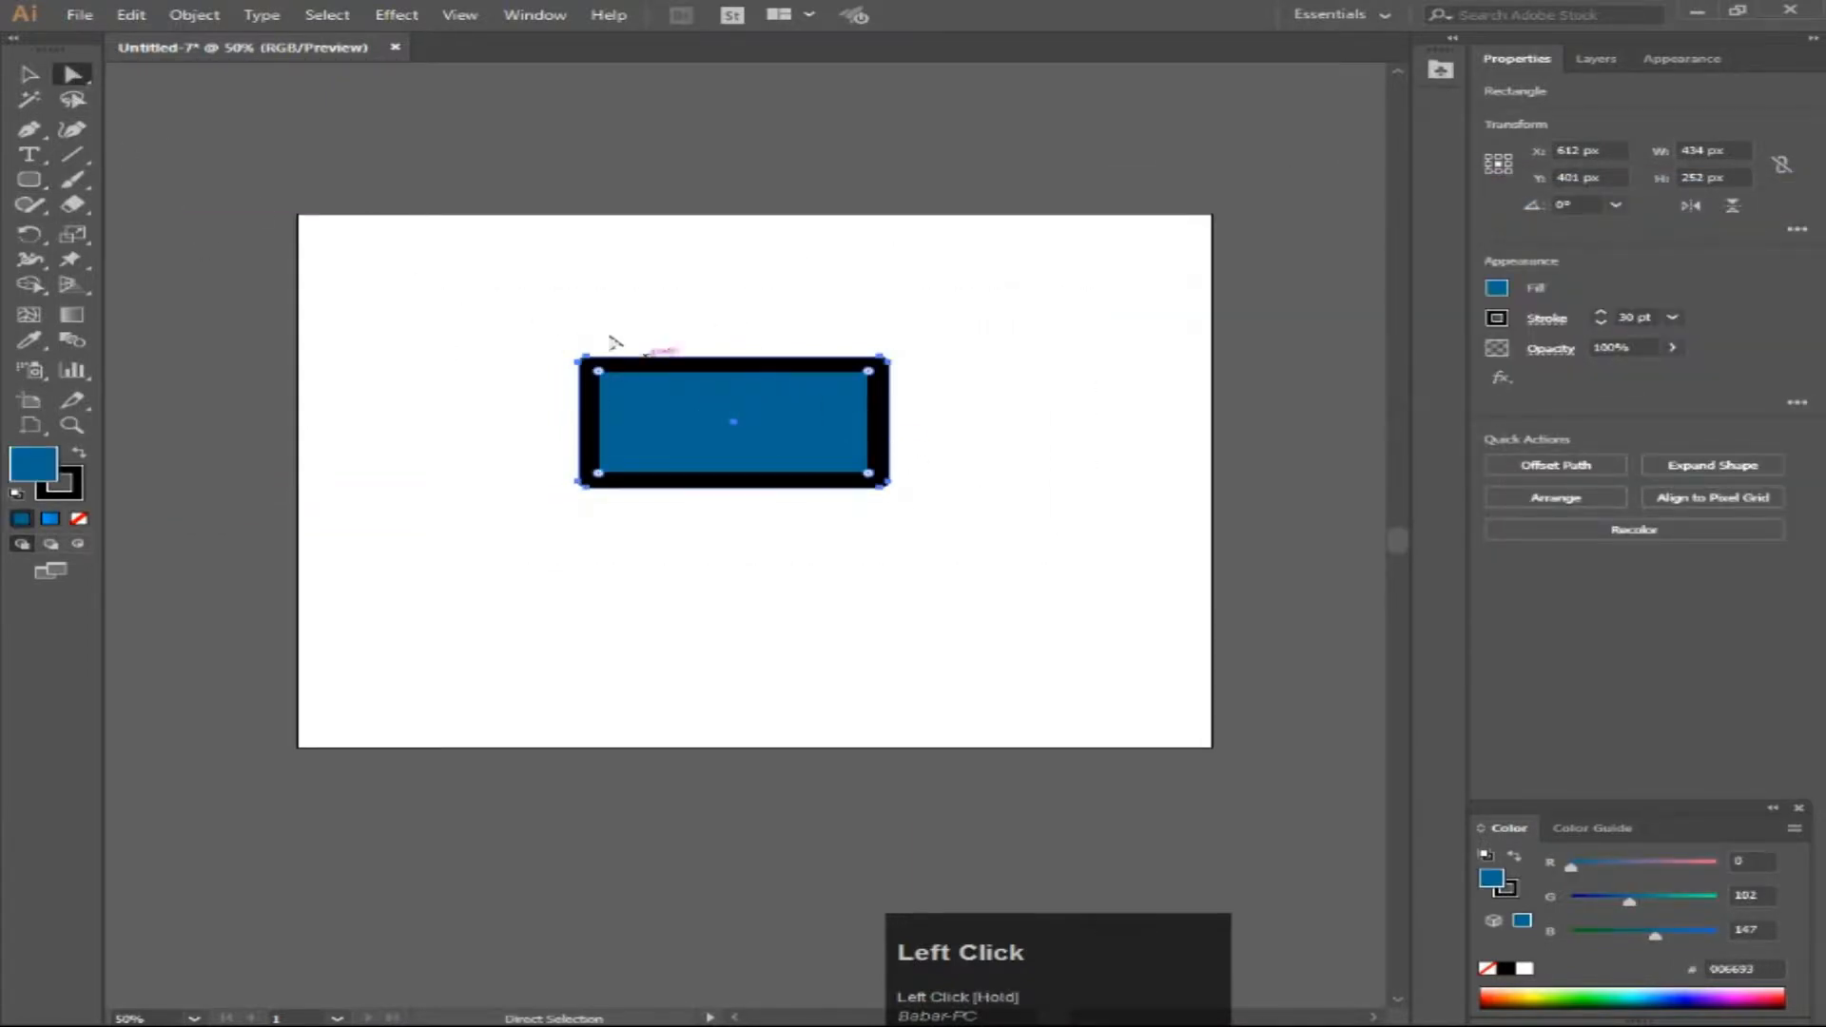
click(195, 15)
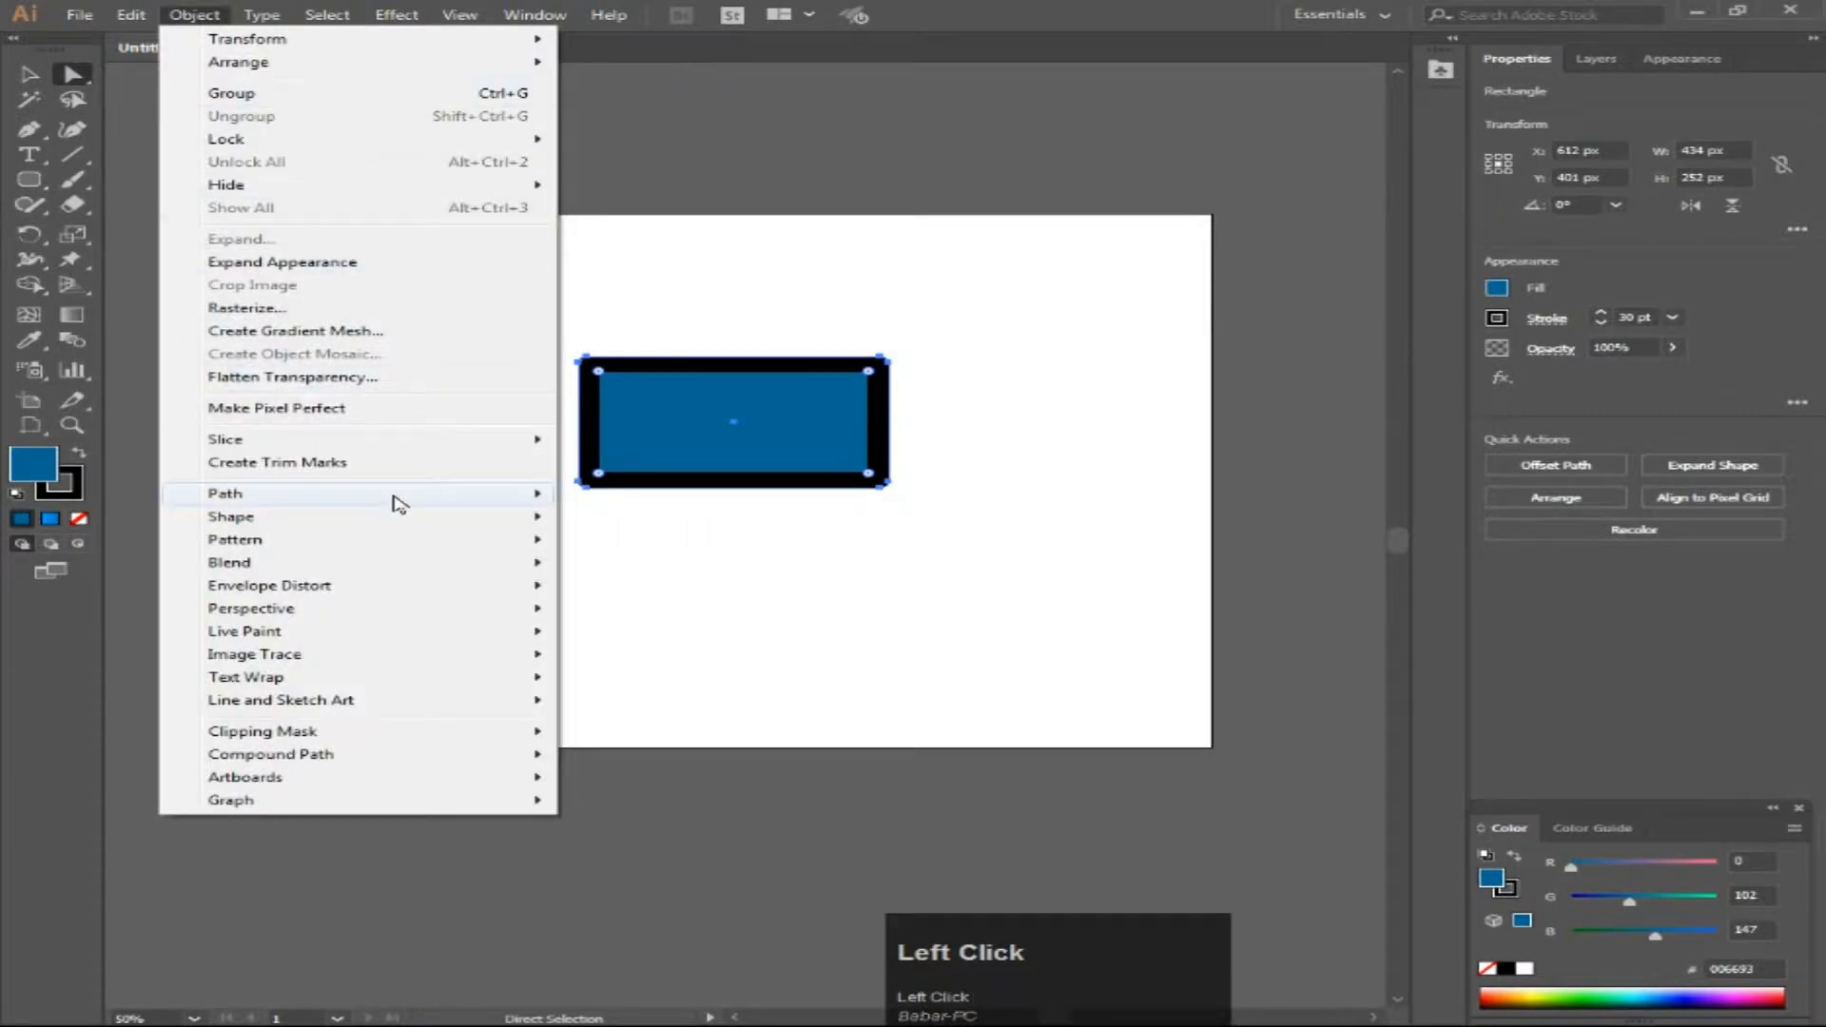
mouse_move(394, 498)
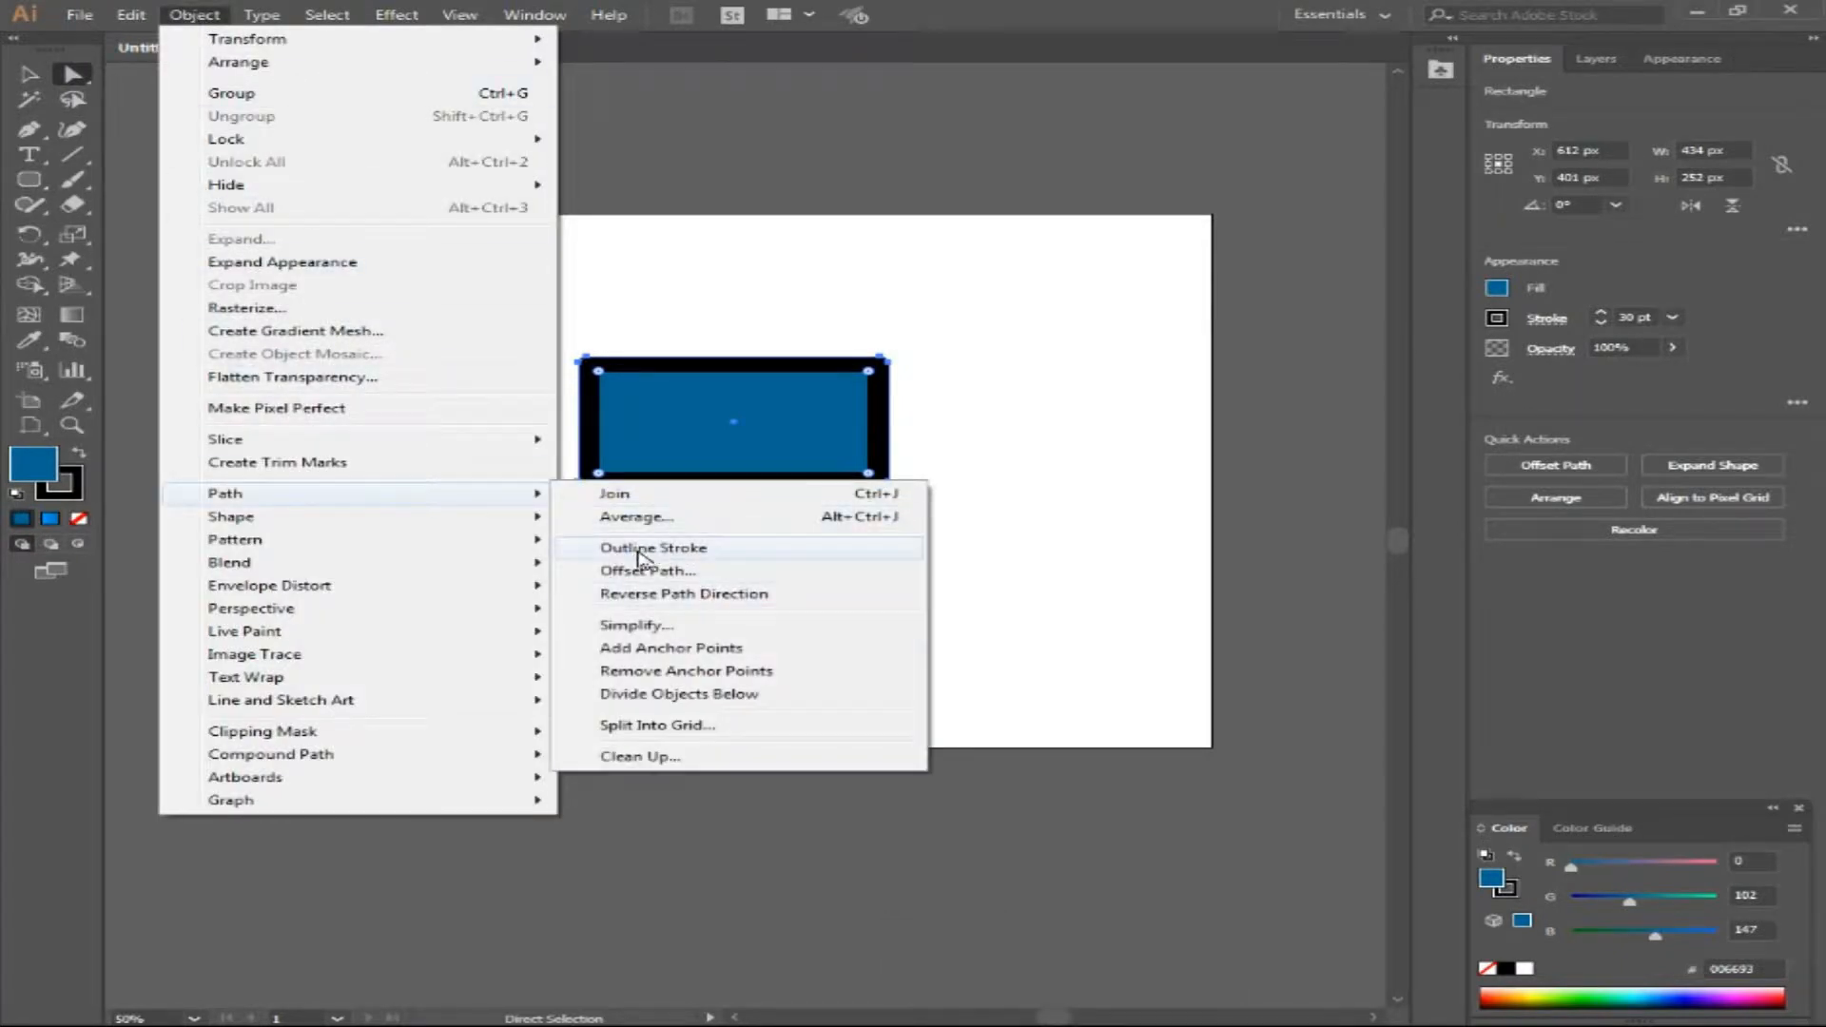
click(673, 548)
click(946, 453)
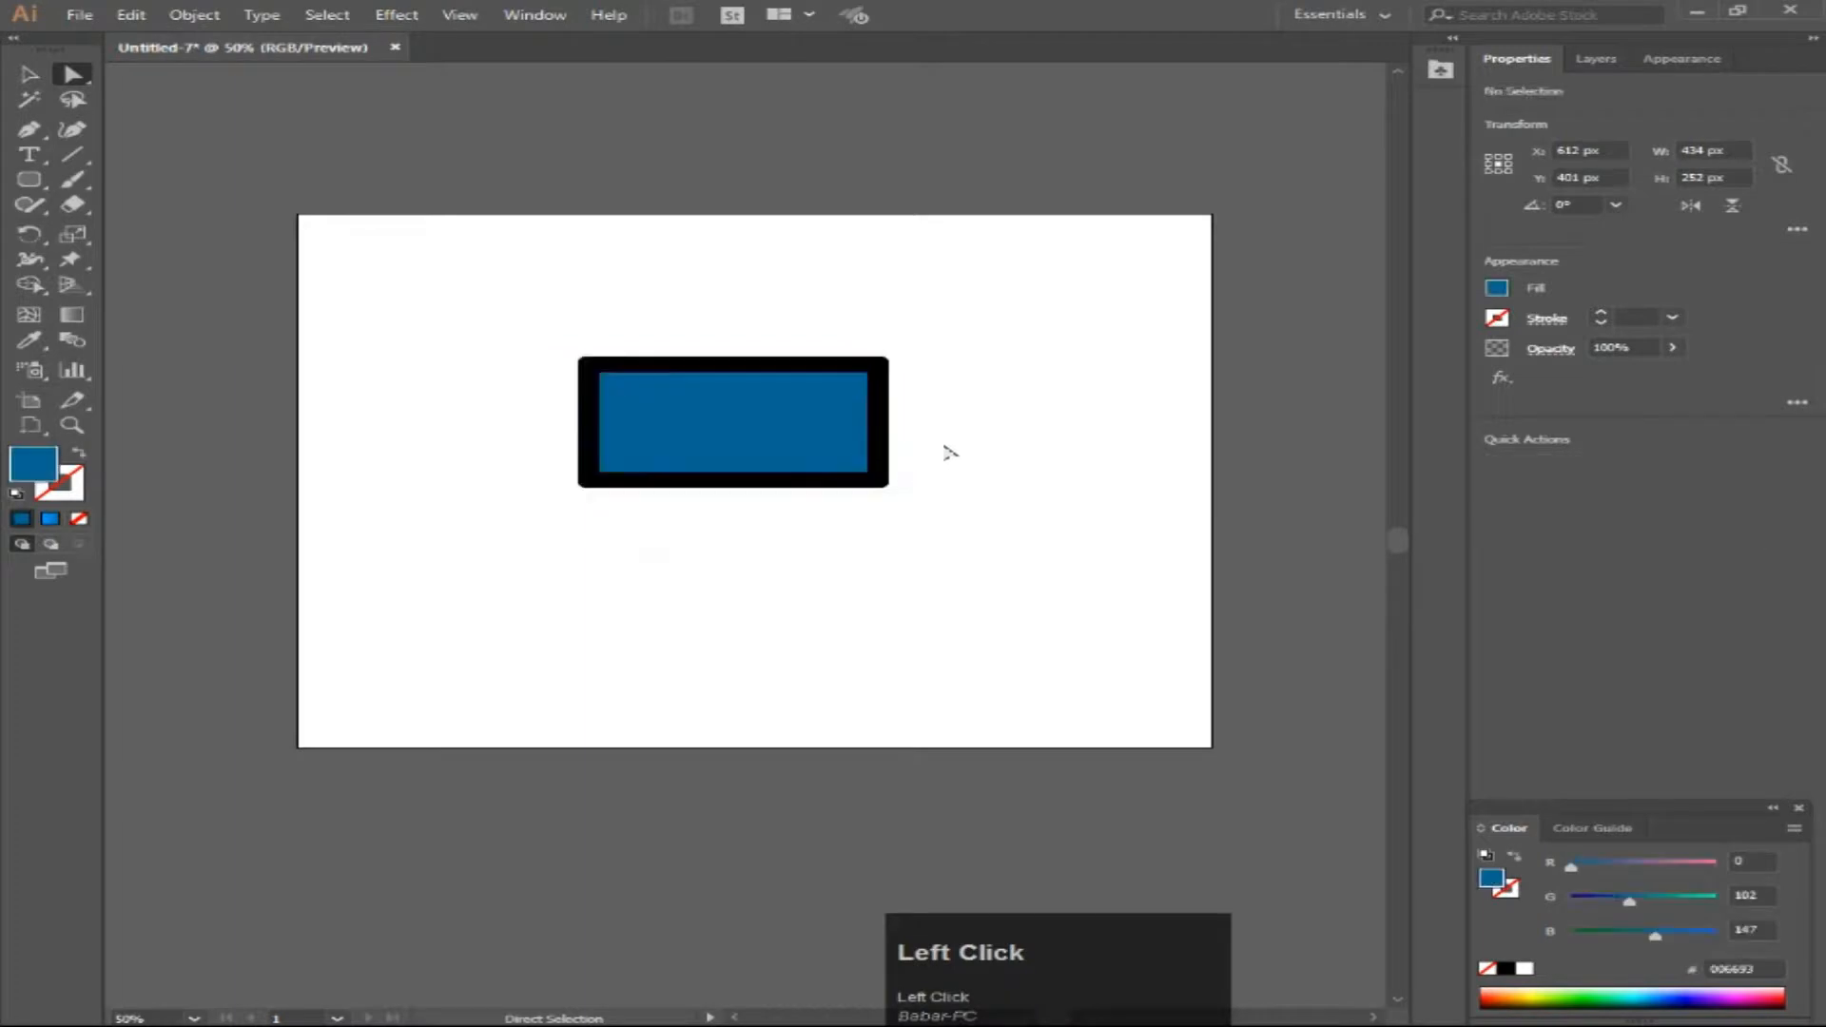
Step: Draw a narrow vertical rectangle about 13 px wide below the middle of the black frame and fill it with 141414
scroll(866, 463, up, 1)
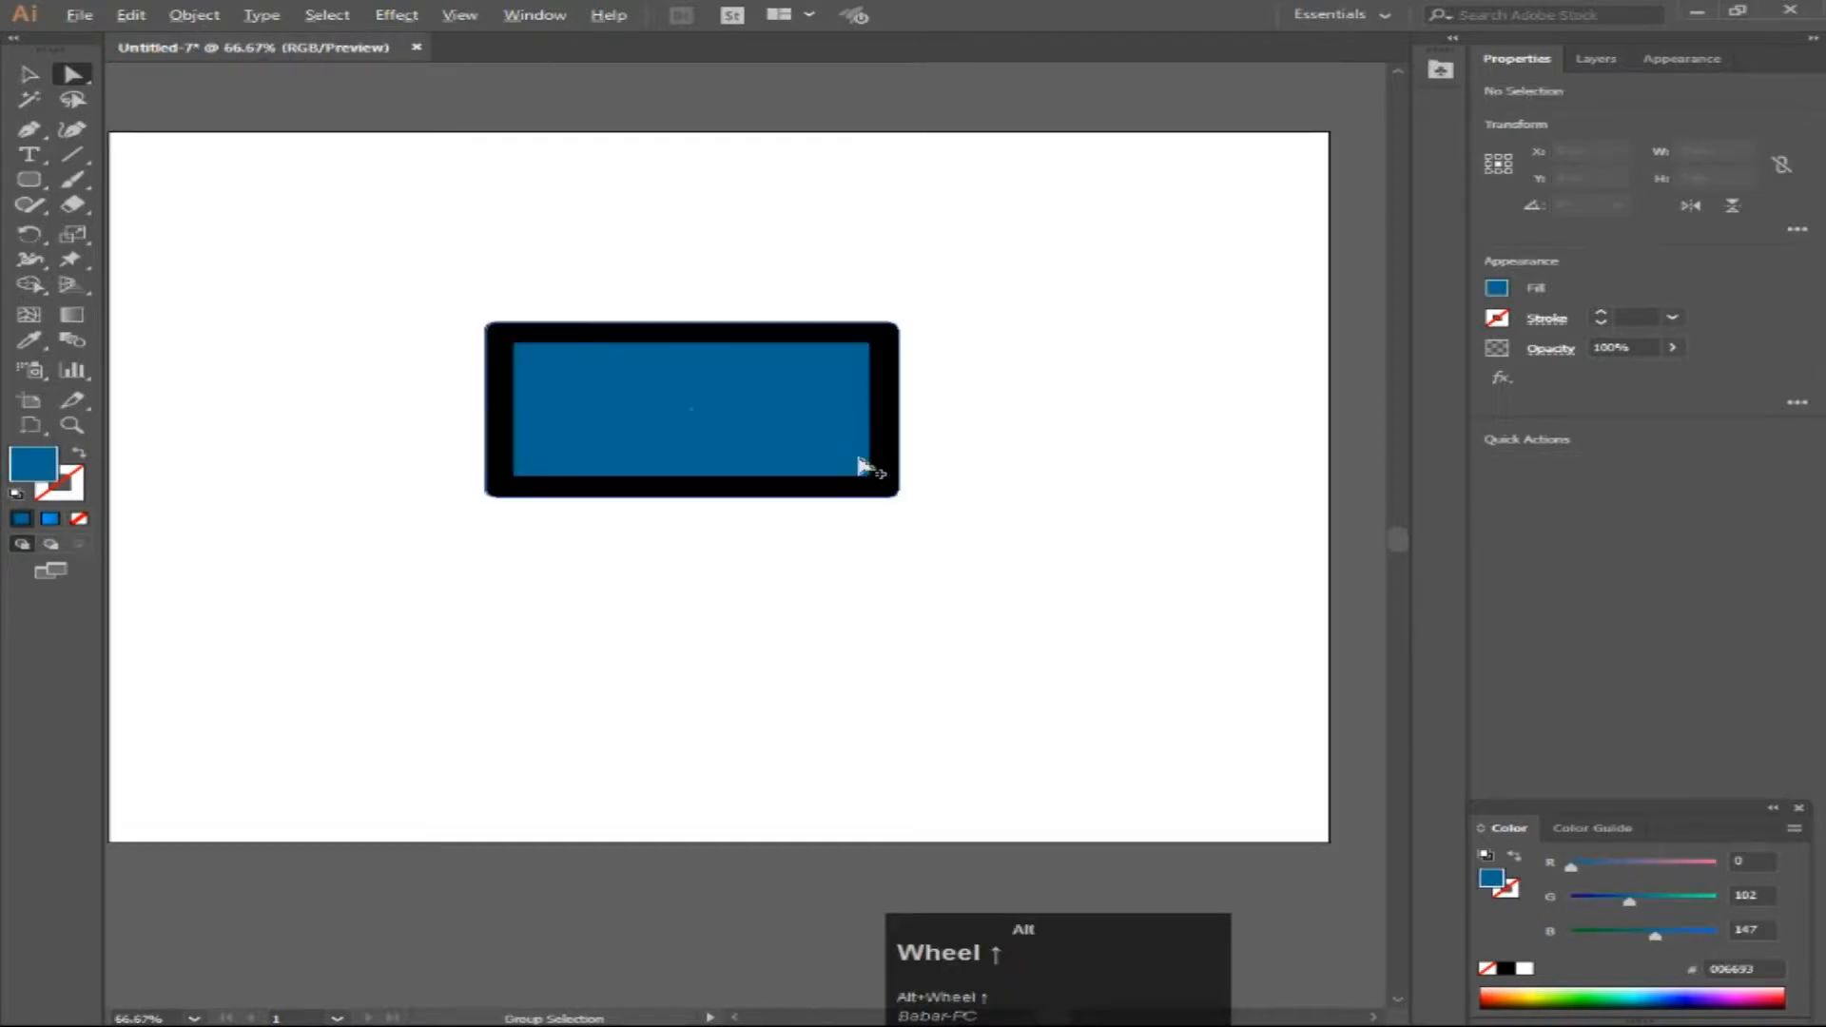
right_click(30, 180)
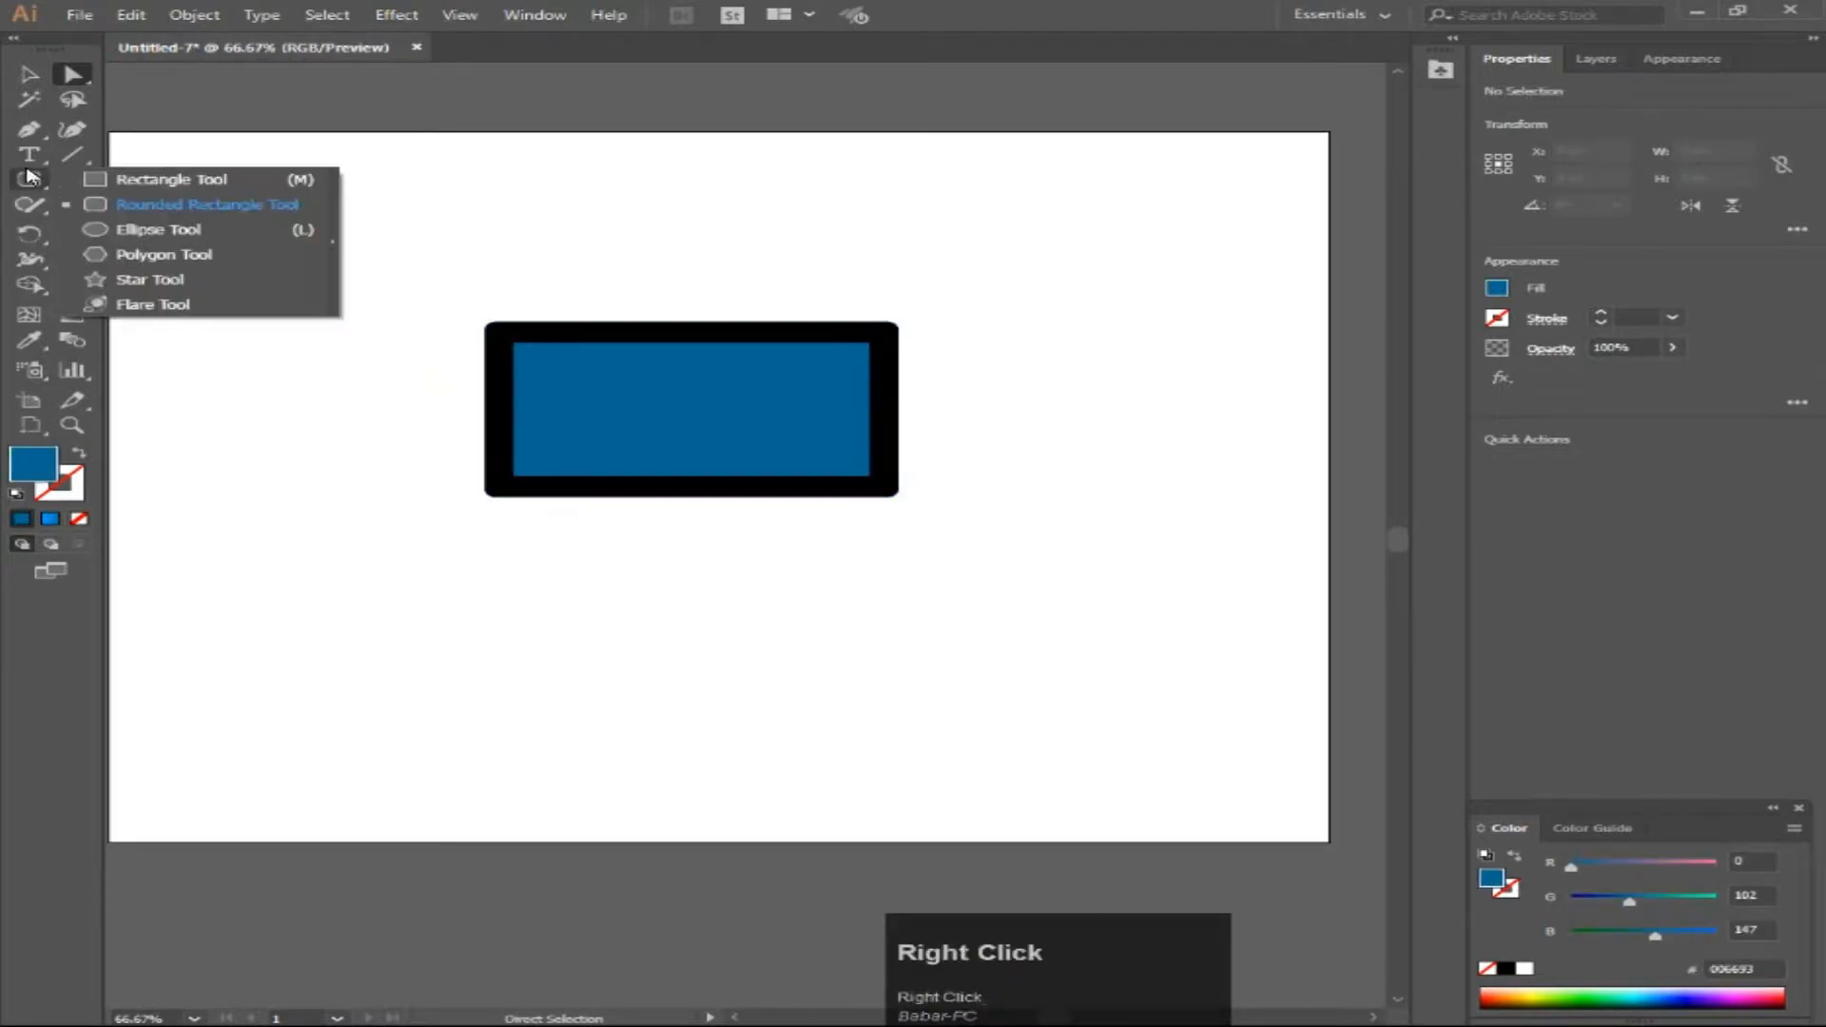
click(243, 183)
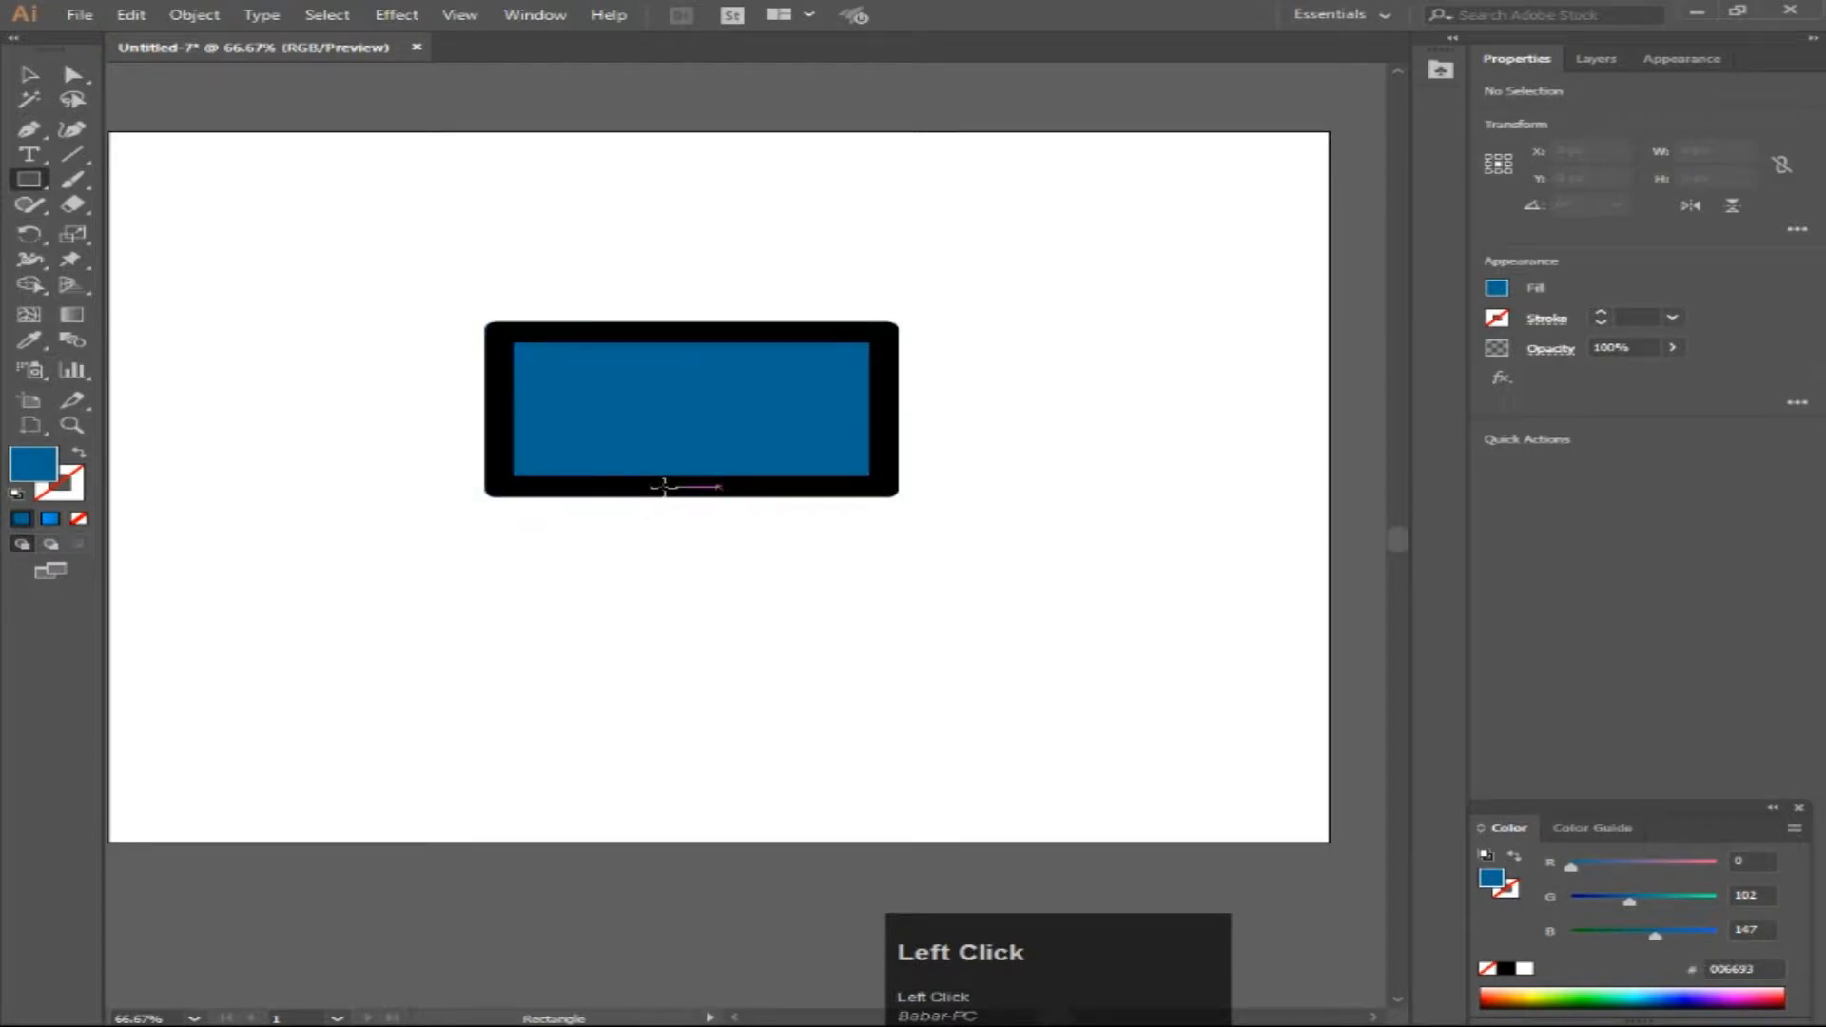
drag(670, 492, 676, 568)
double_click(34, 466)
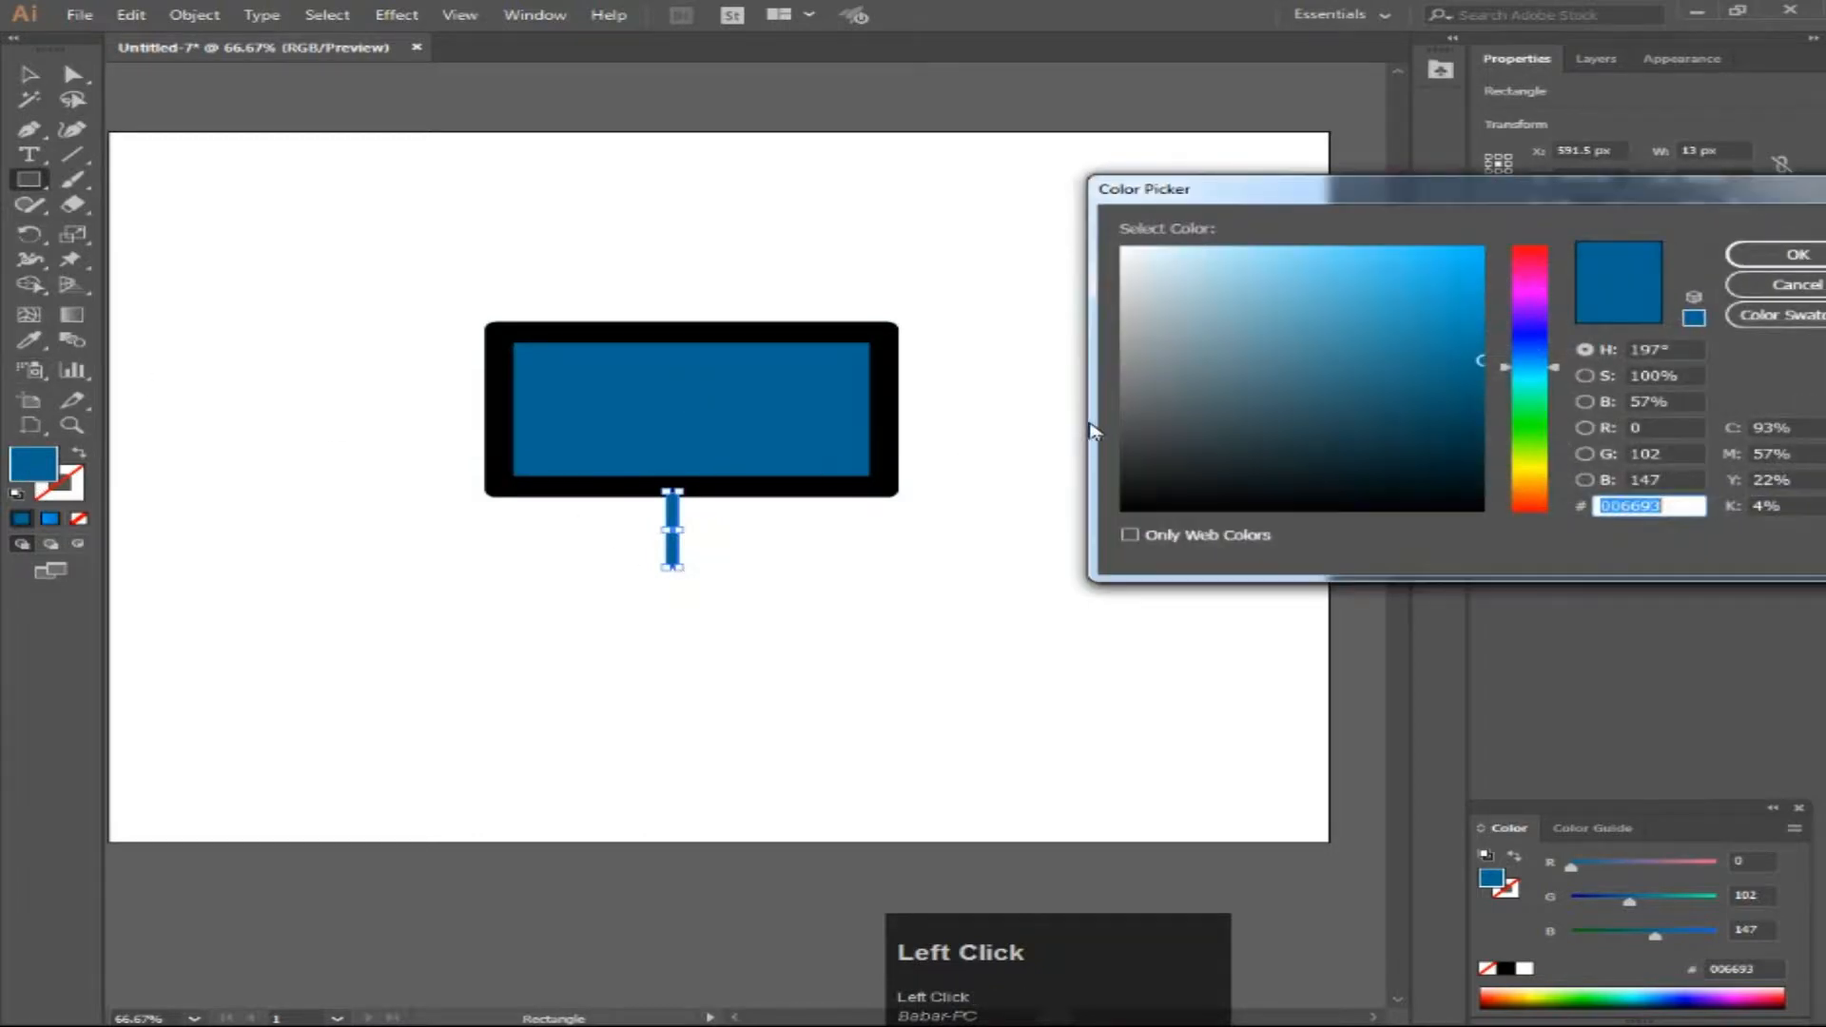
drag(1138, 440, 1118, 487)
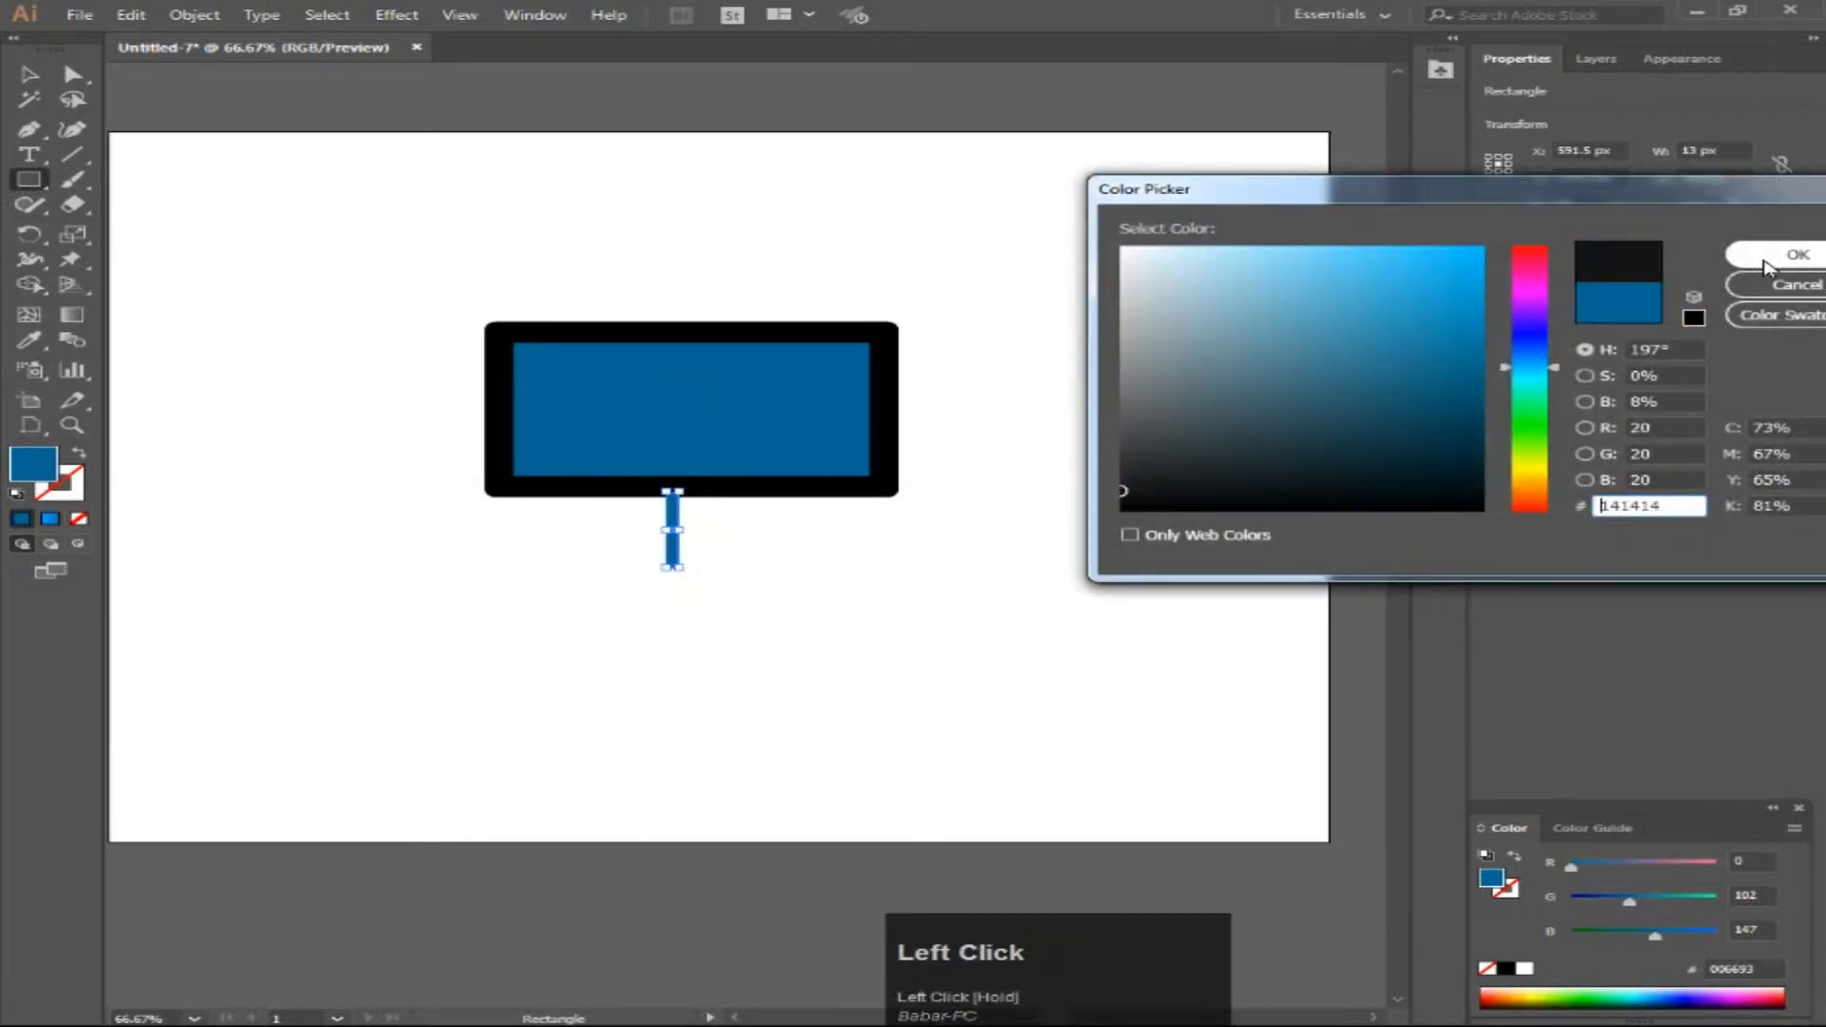
click(1797, 254)
Step: Select the monitor and its stand together and align them on their horizontal centers
click(70, 78)
click(262, 183)
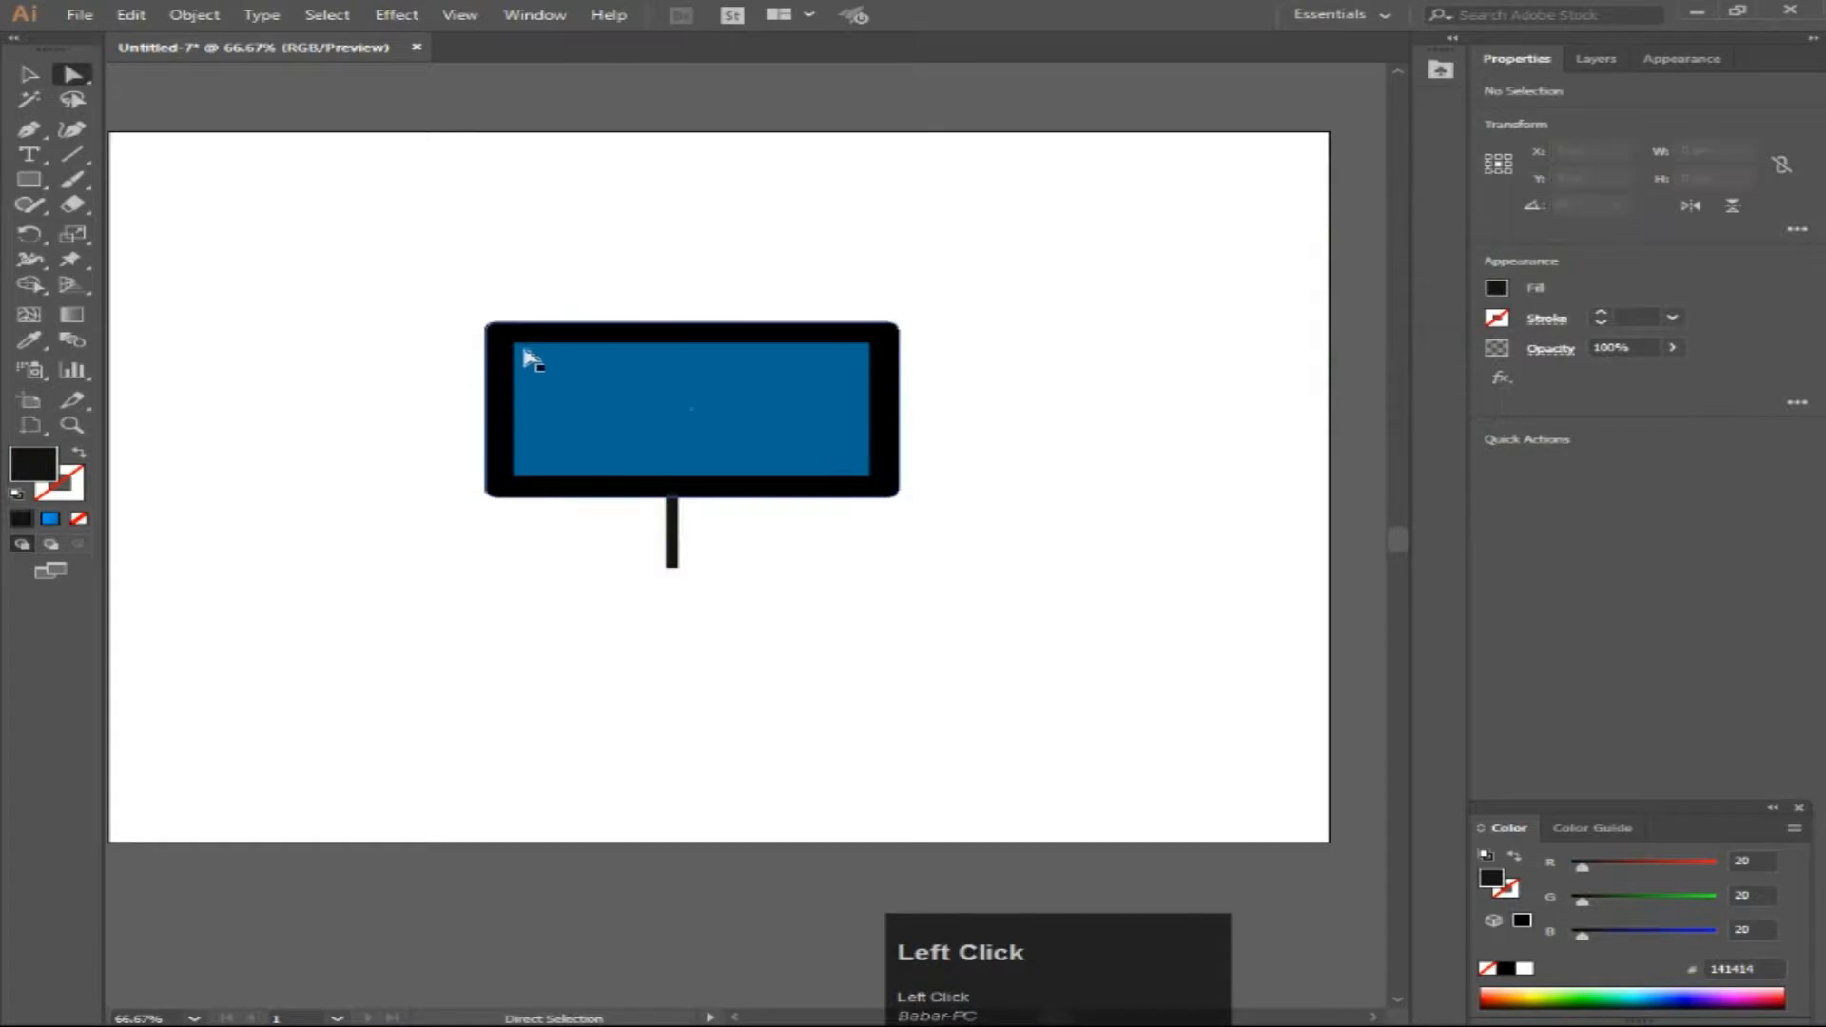
drag(438, 280, 1017, 605)
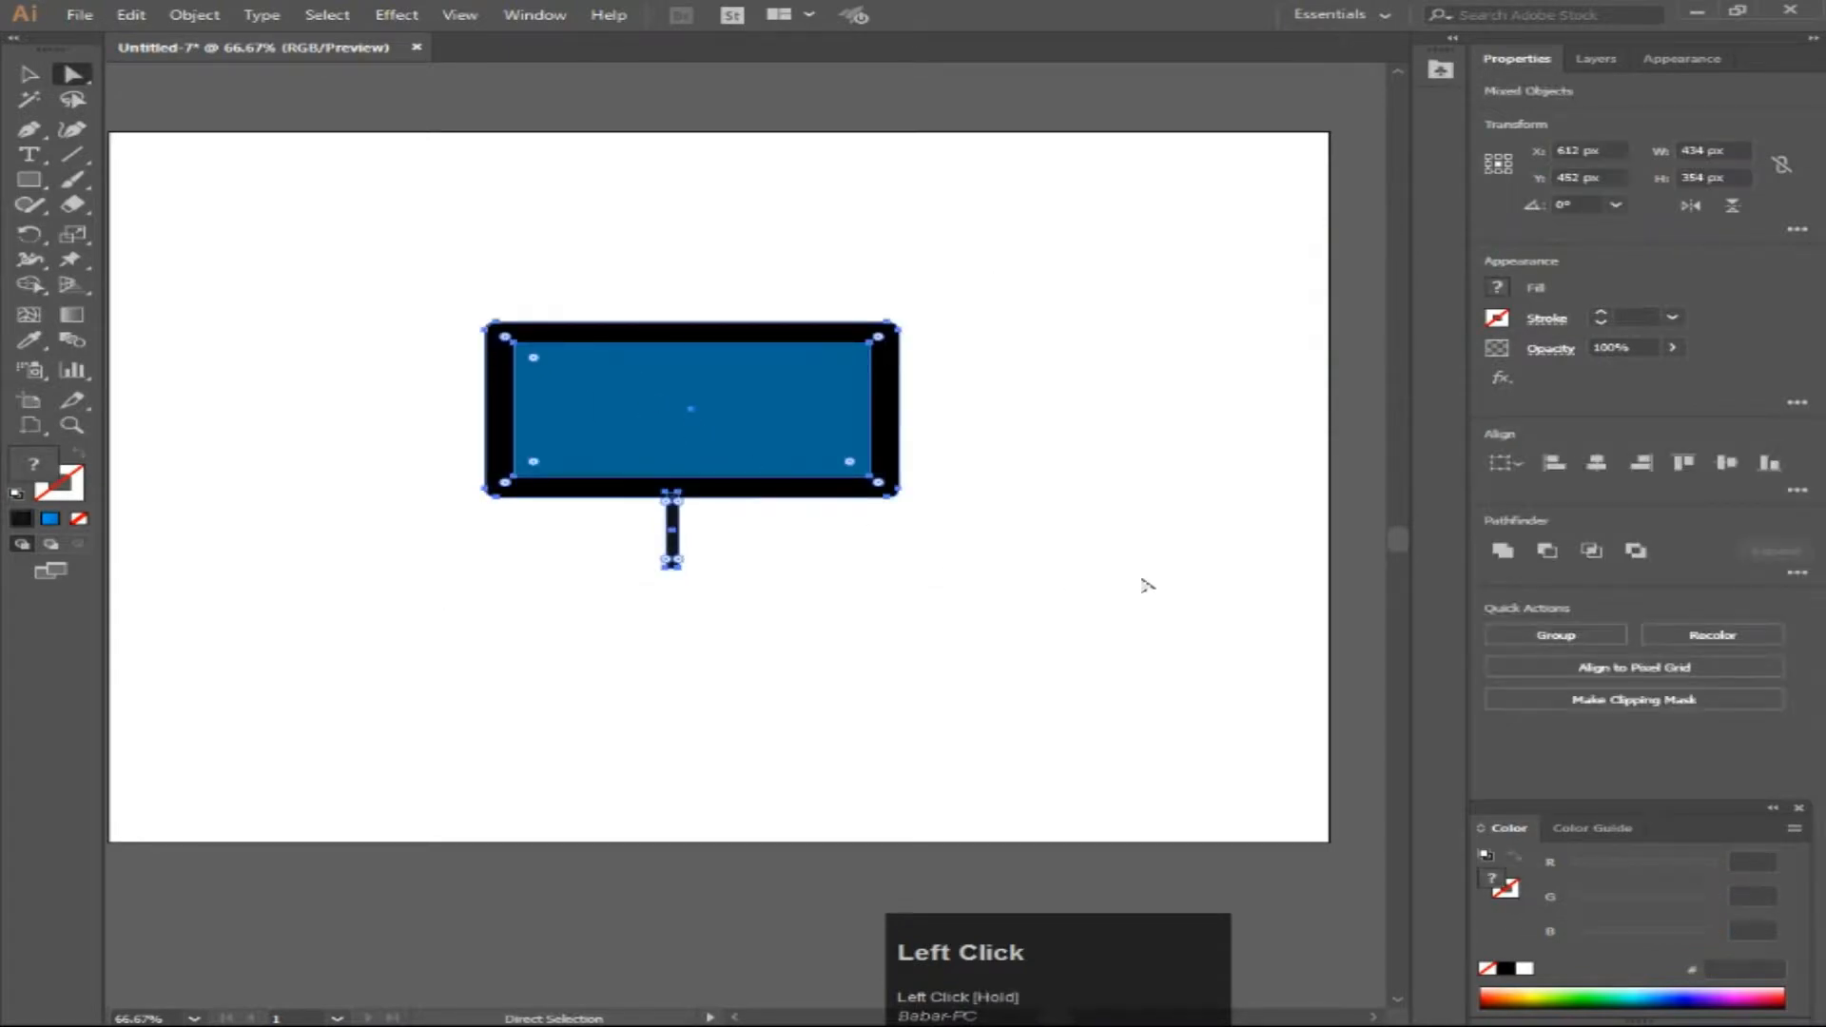
click(1597, 464)
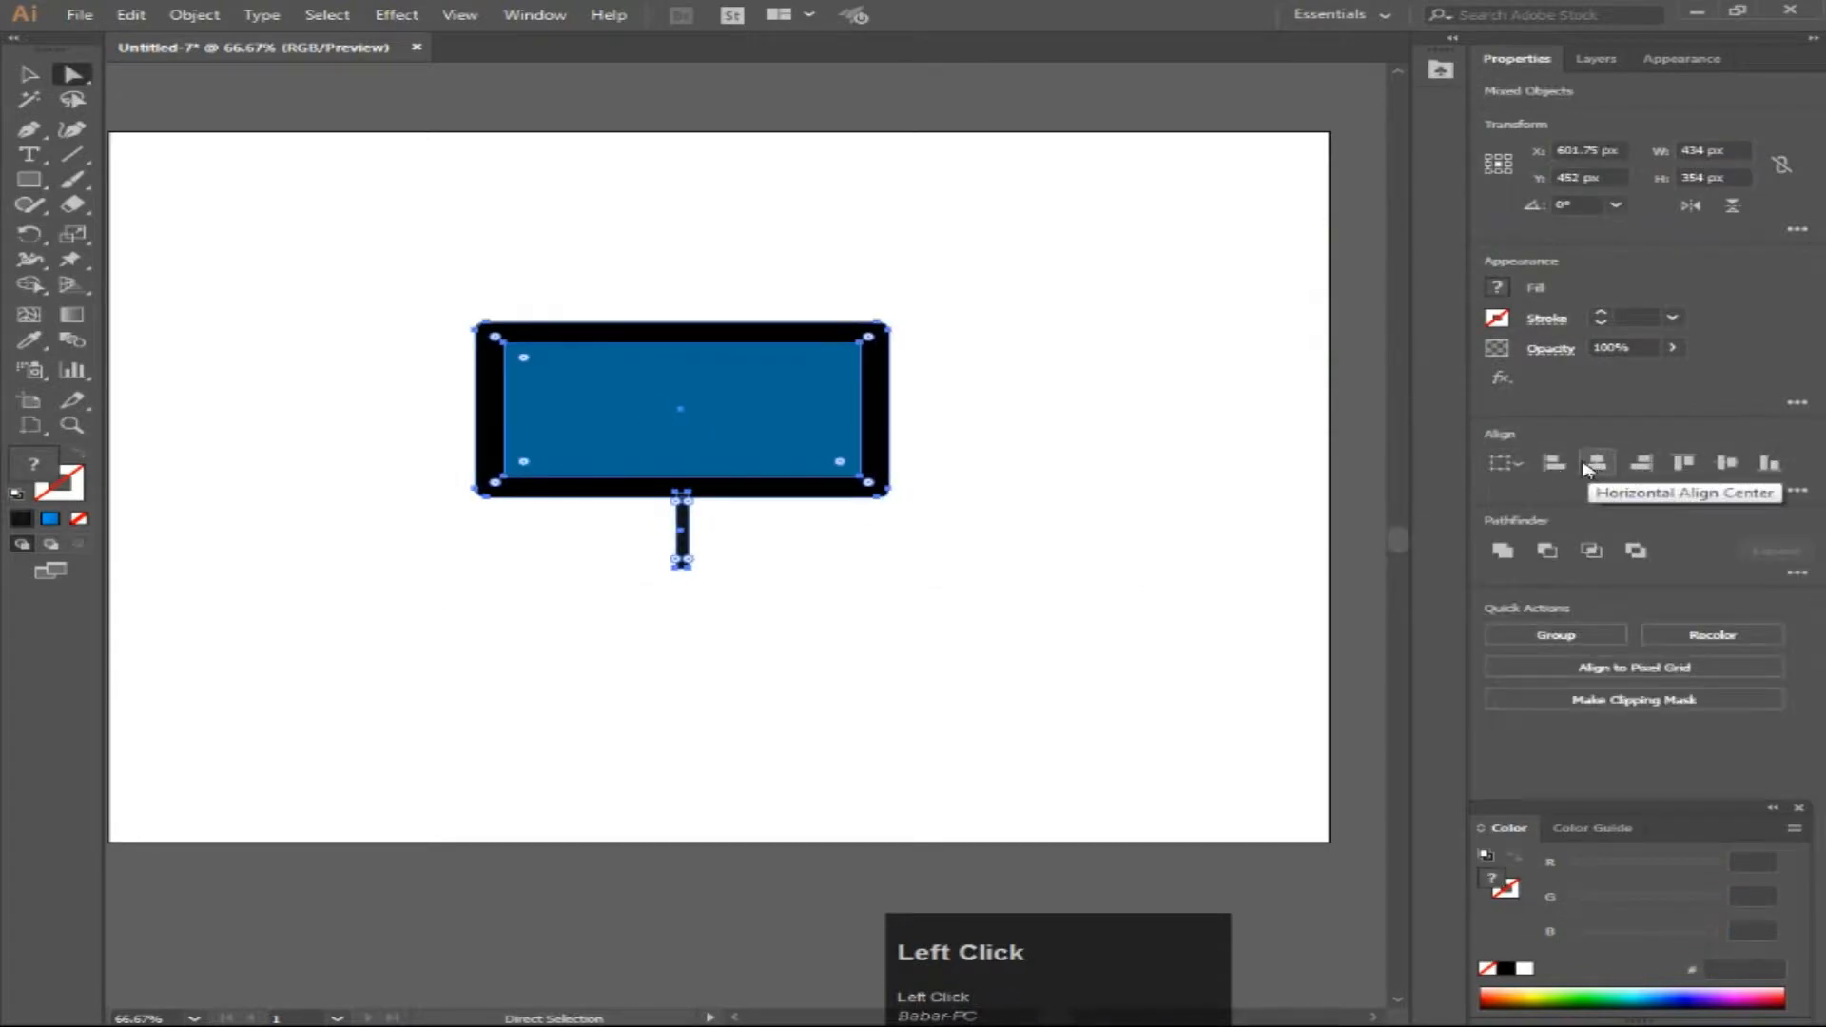
click(957, 507)
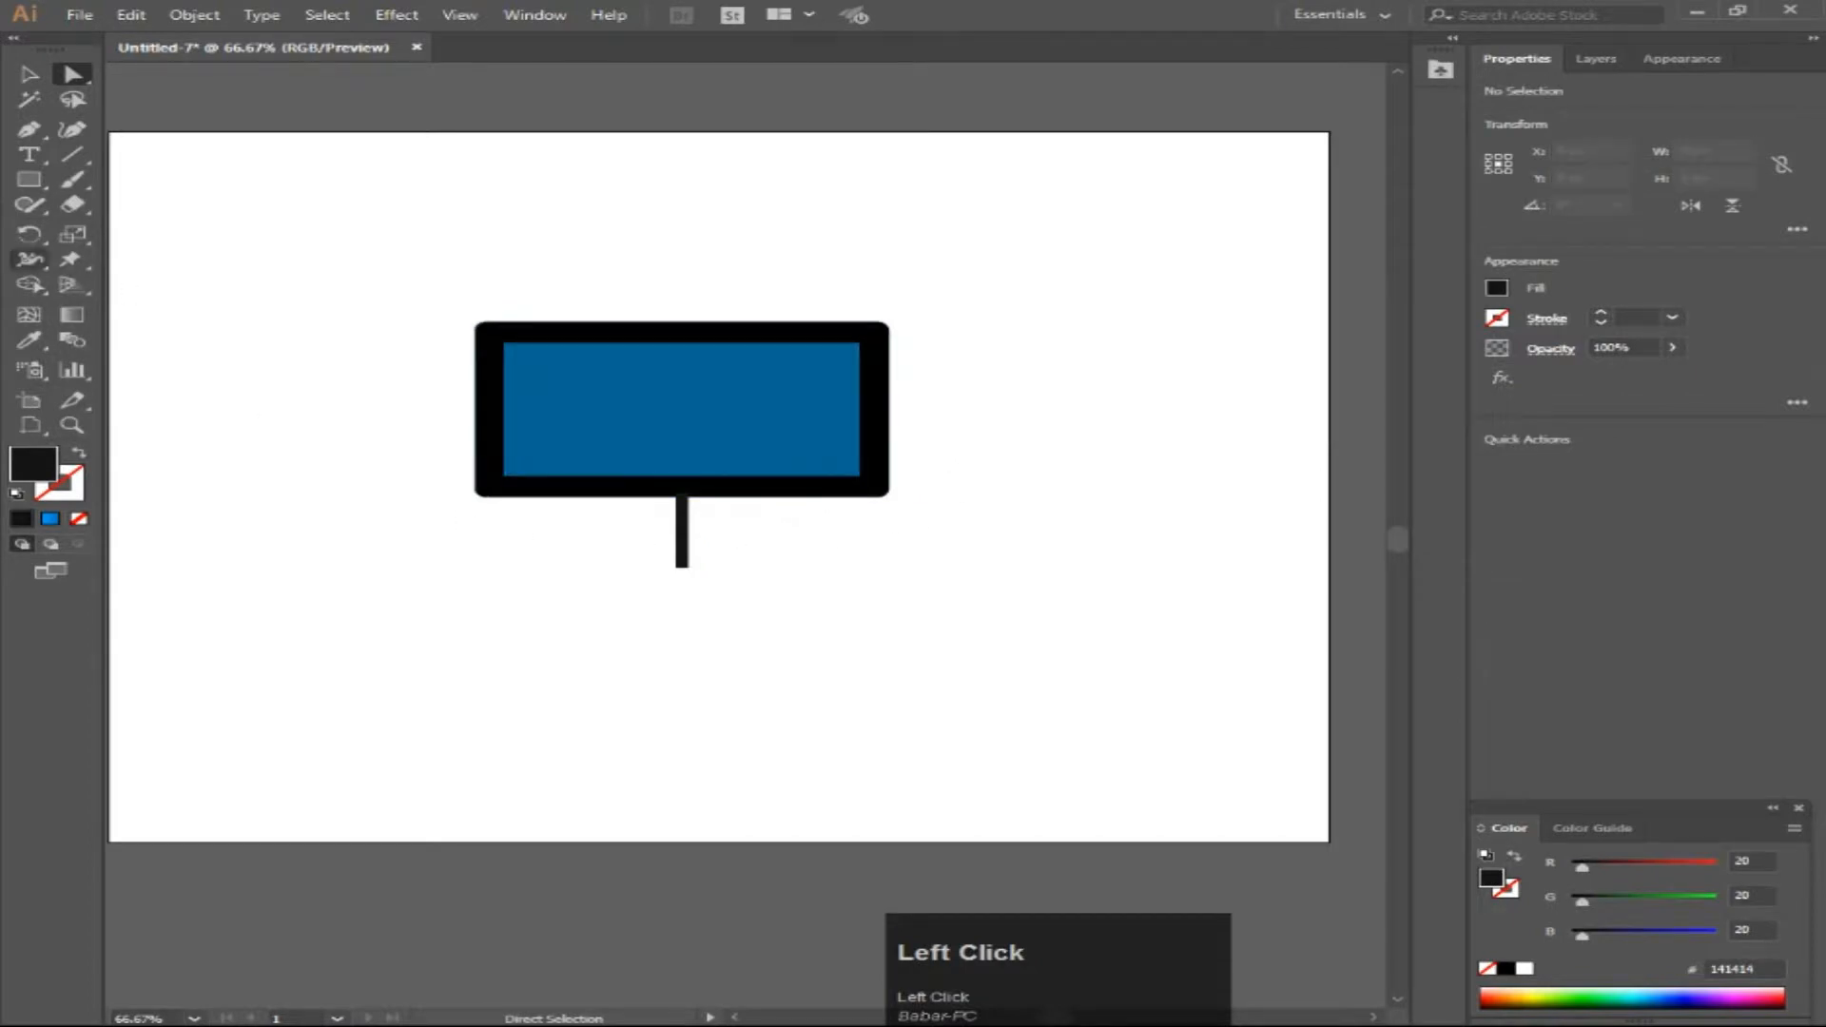
Step: Draw a base rectangle about 141 × 63 px at the foot of the stand and fill it with dark gray 434444
right_click(28, 179)
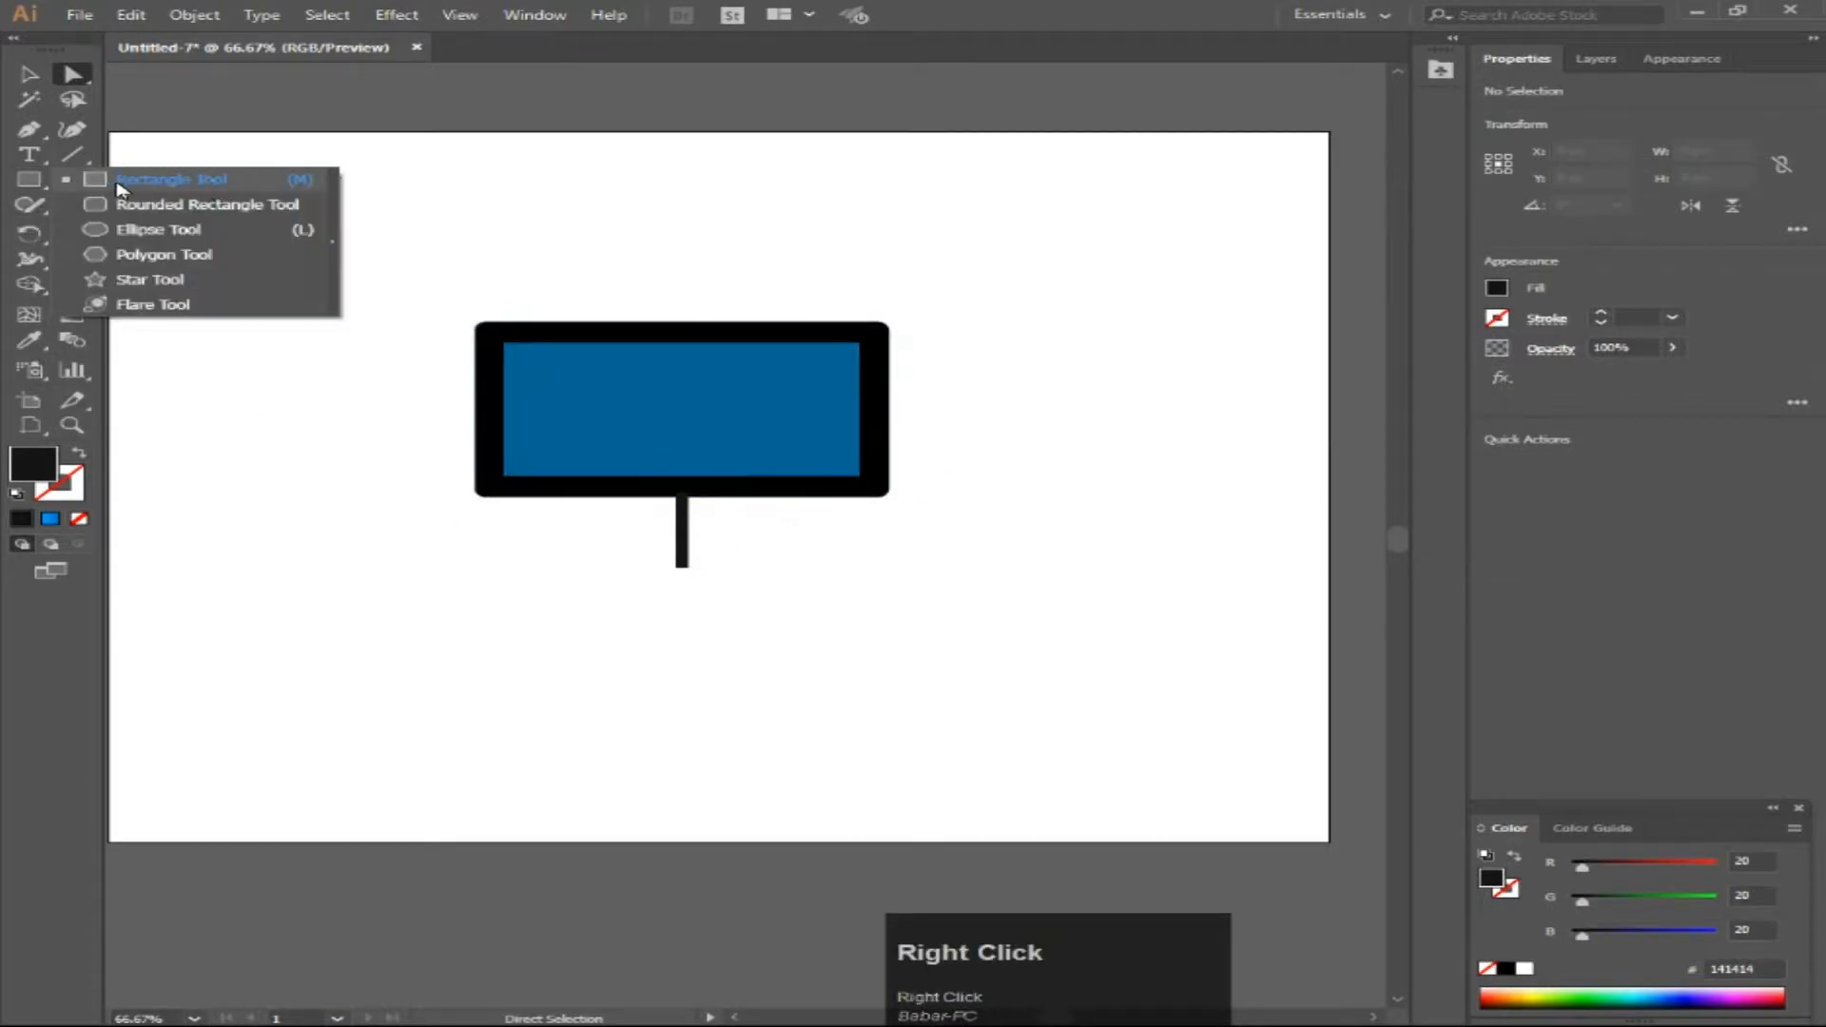
click(171, 180)
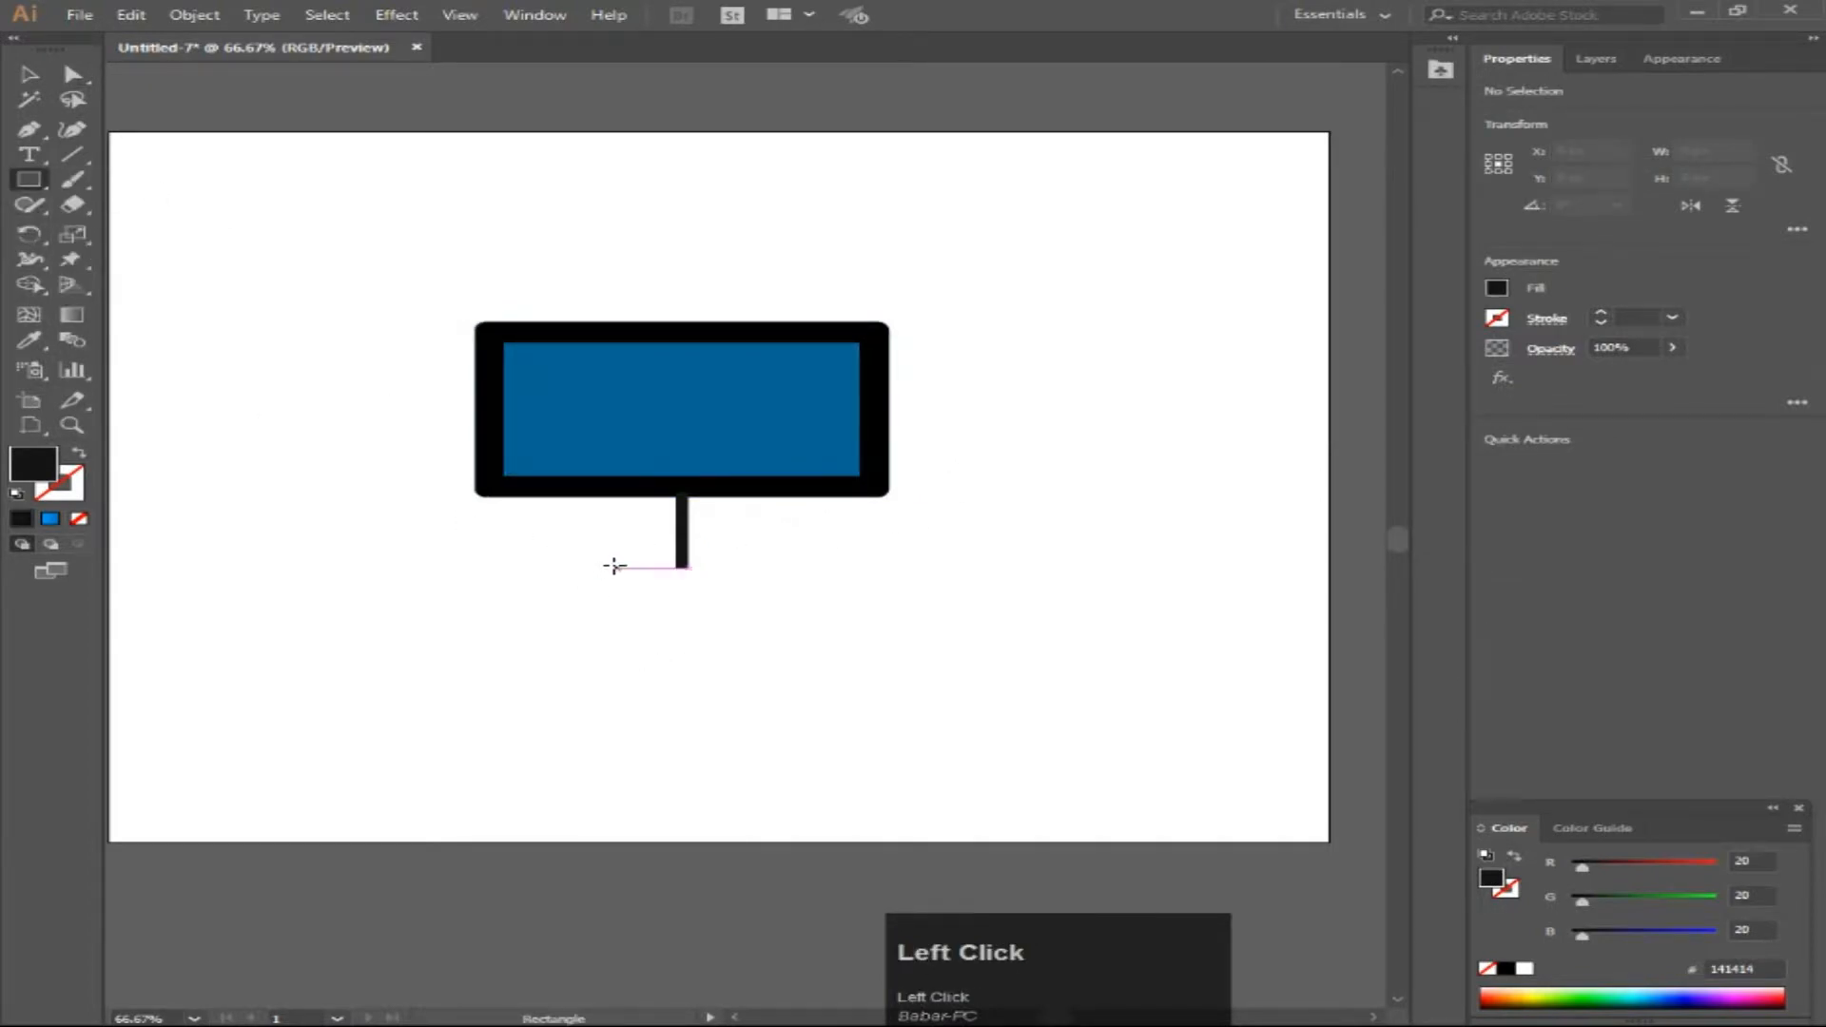
drag(616, 568, 749, 612)
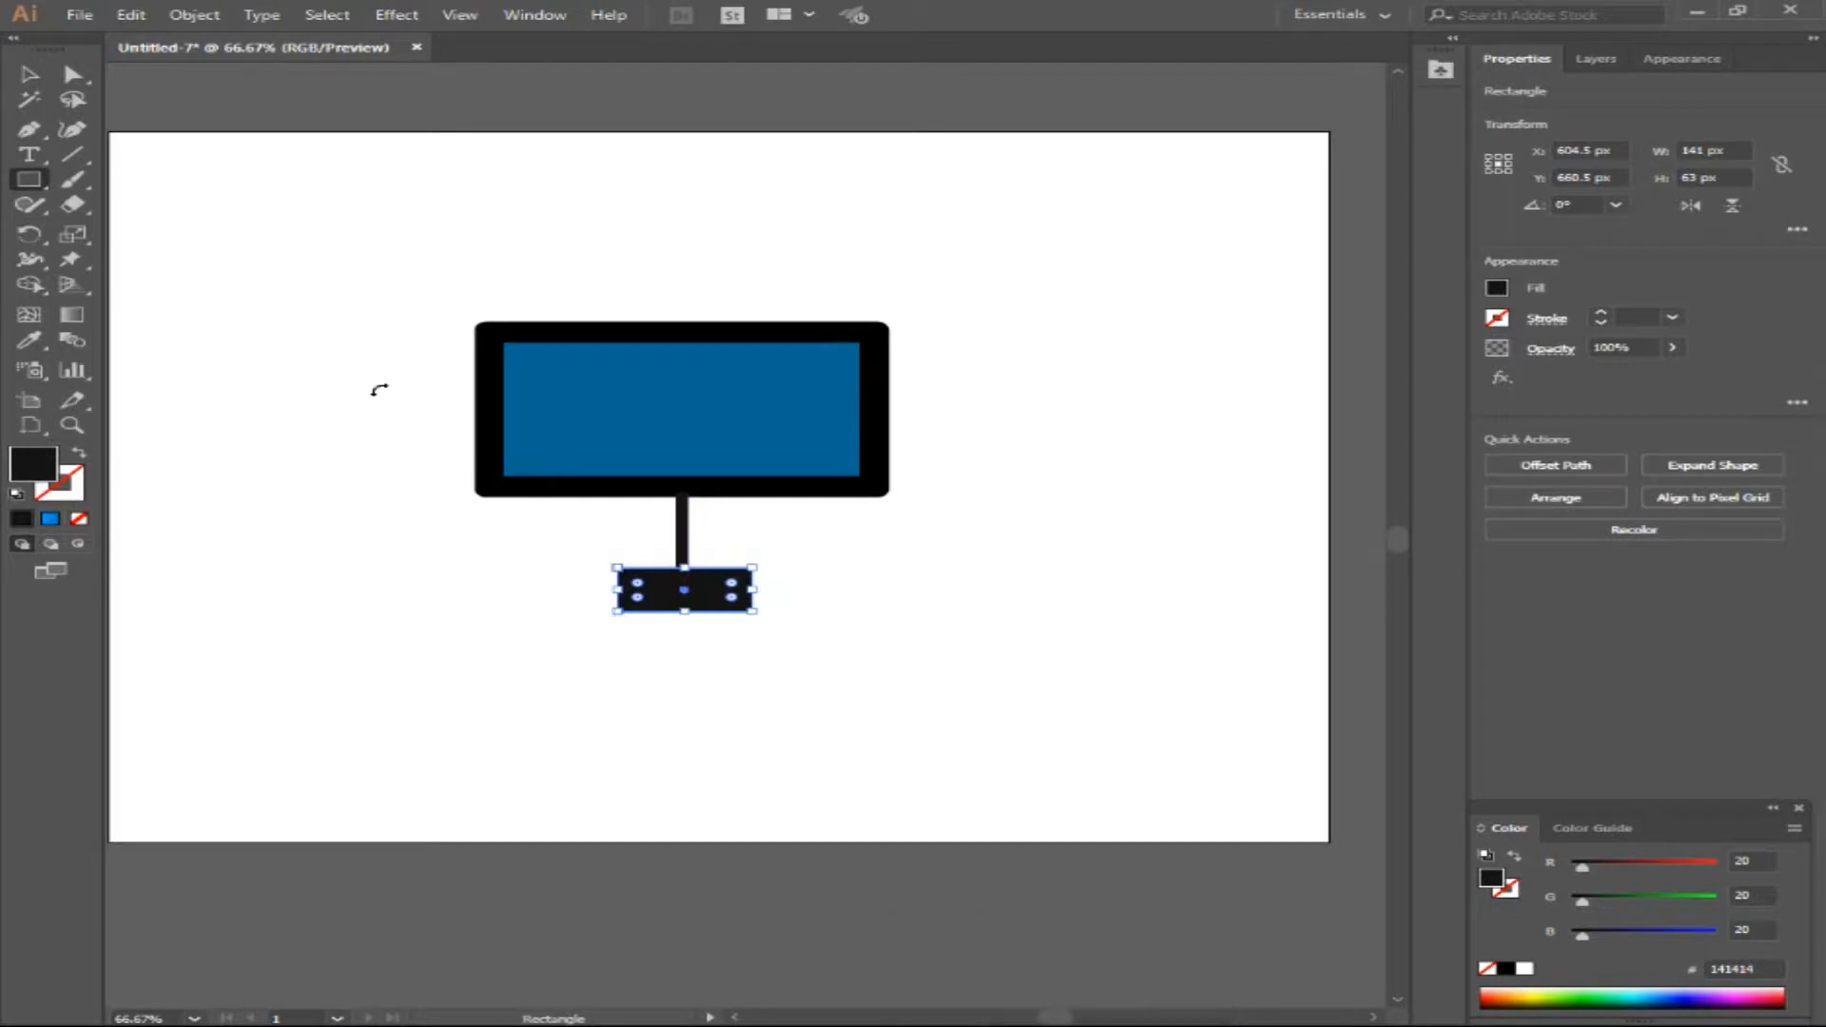
click(35, 473)
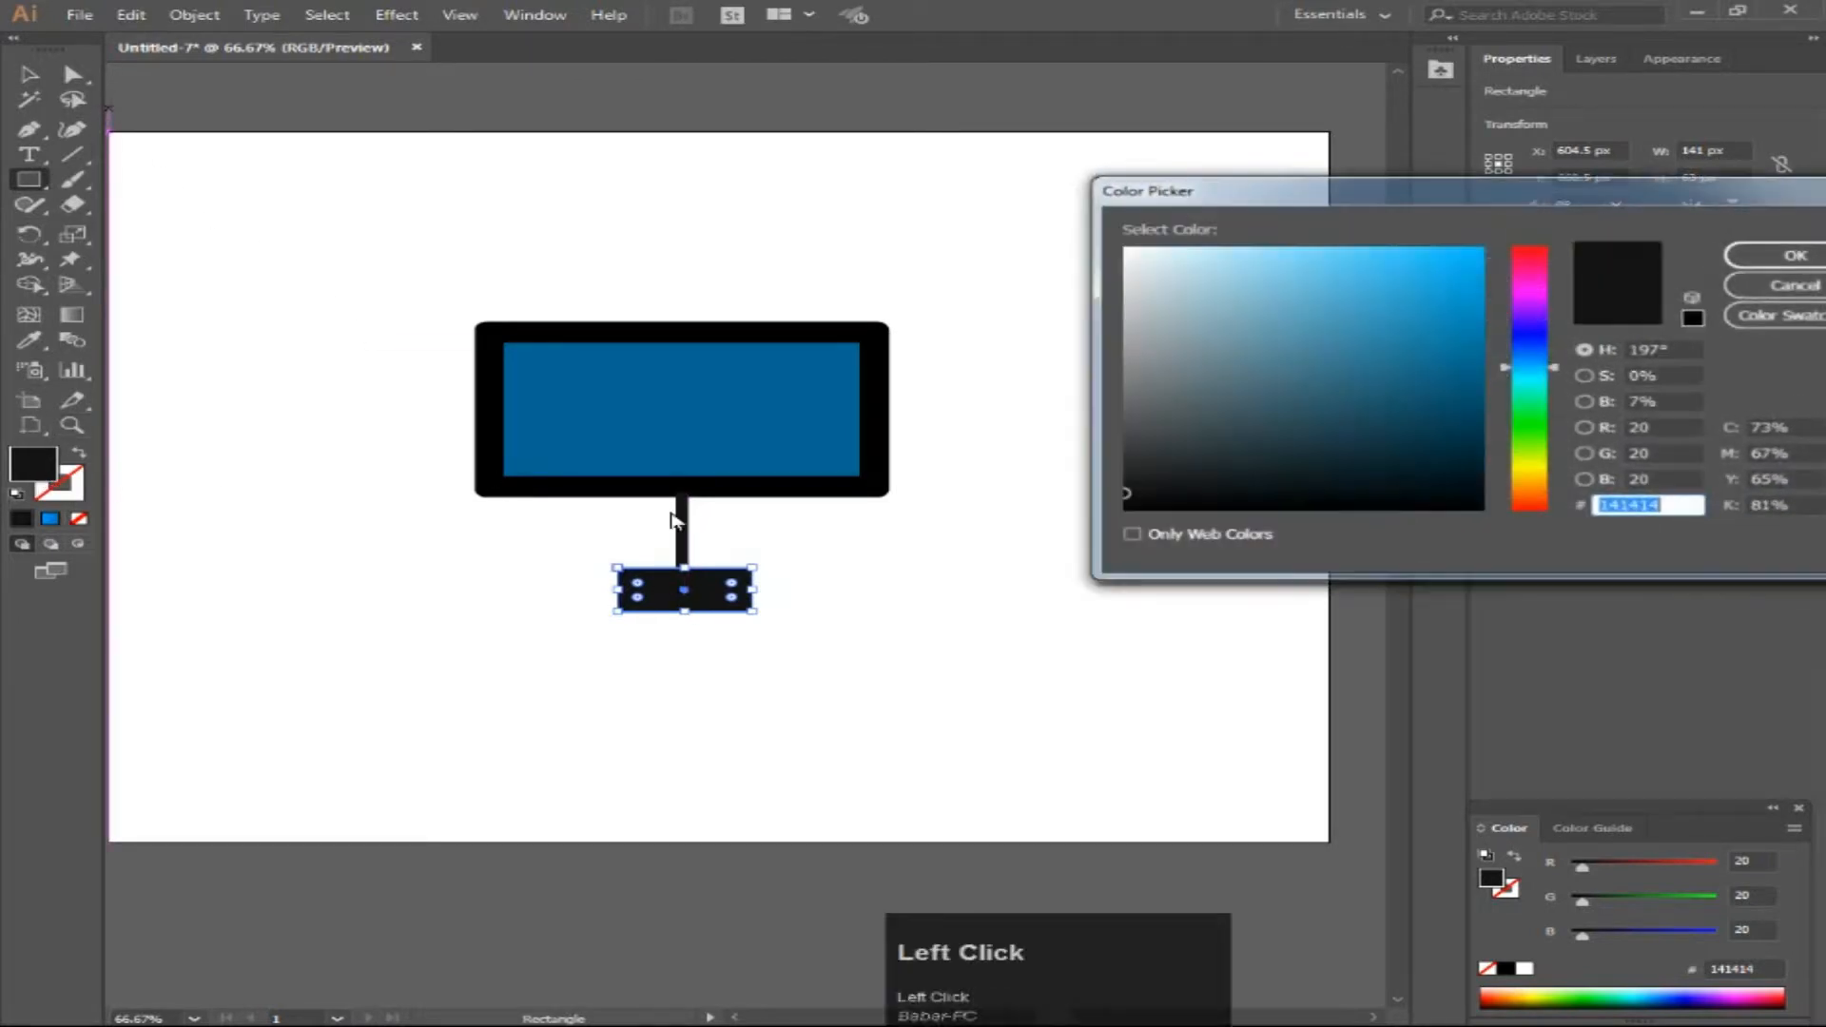
click(1130, 436)
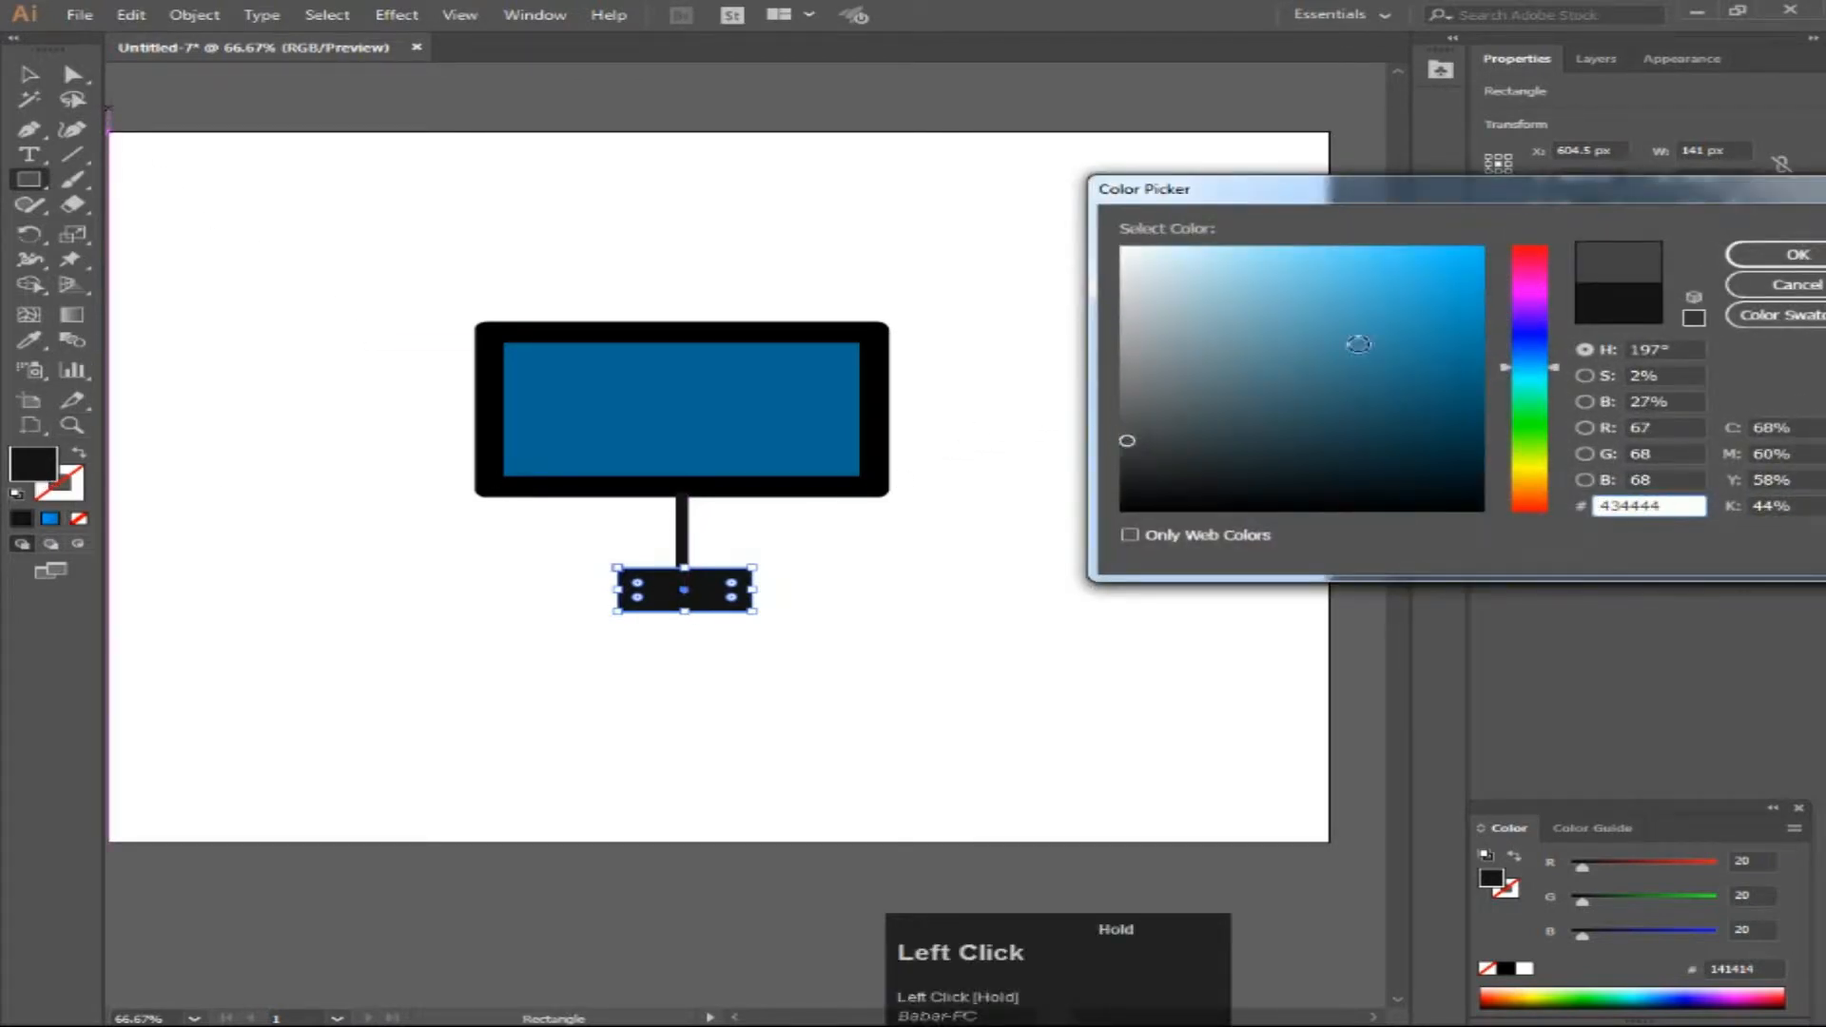
click(1795, 254)
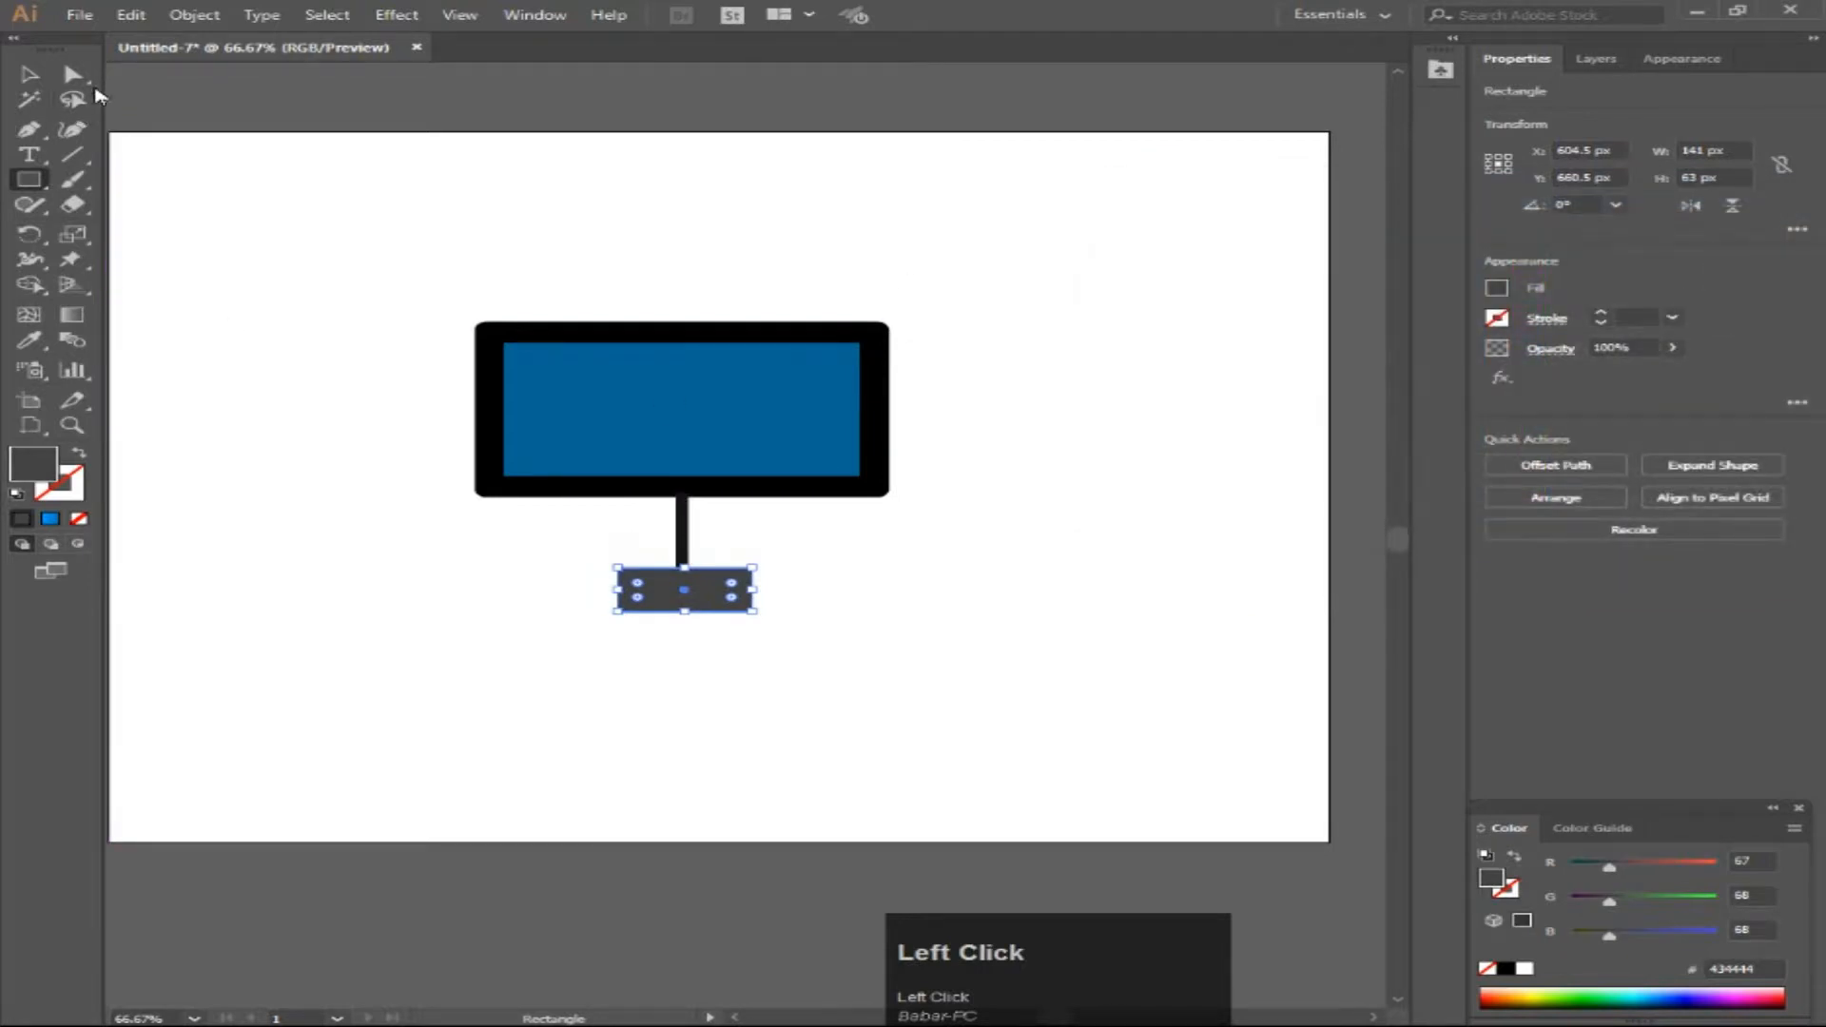
Step: Start a 3D Extrude & Bevel effect on the base rectangle with preview on and the position preset Top
click(73, 75)
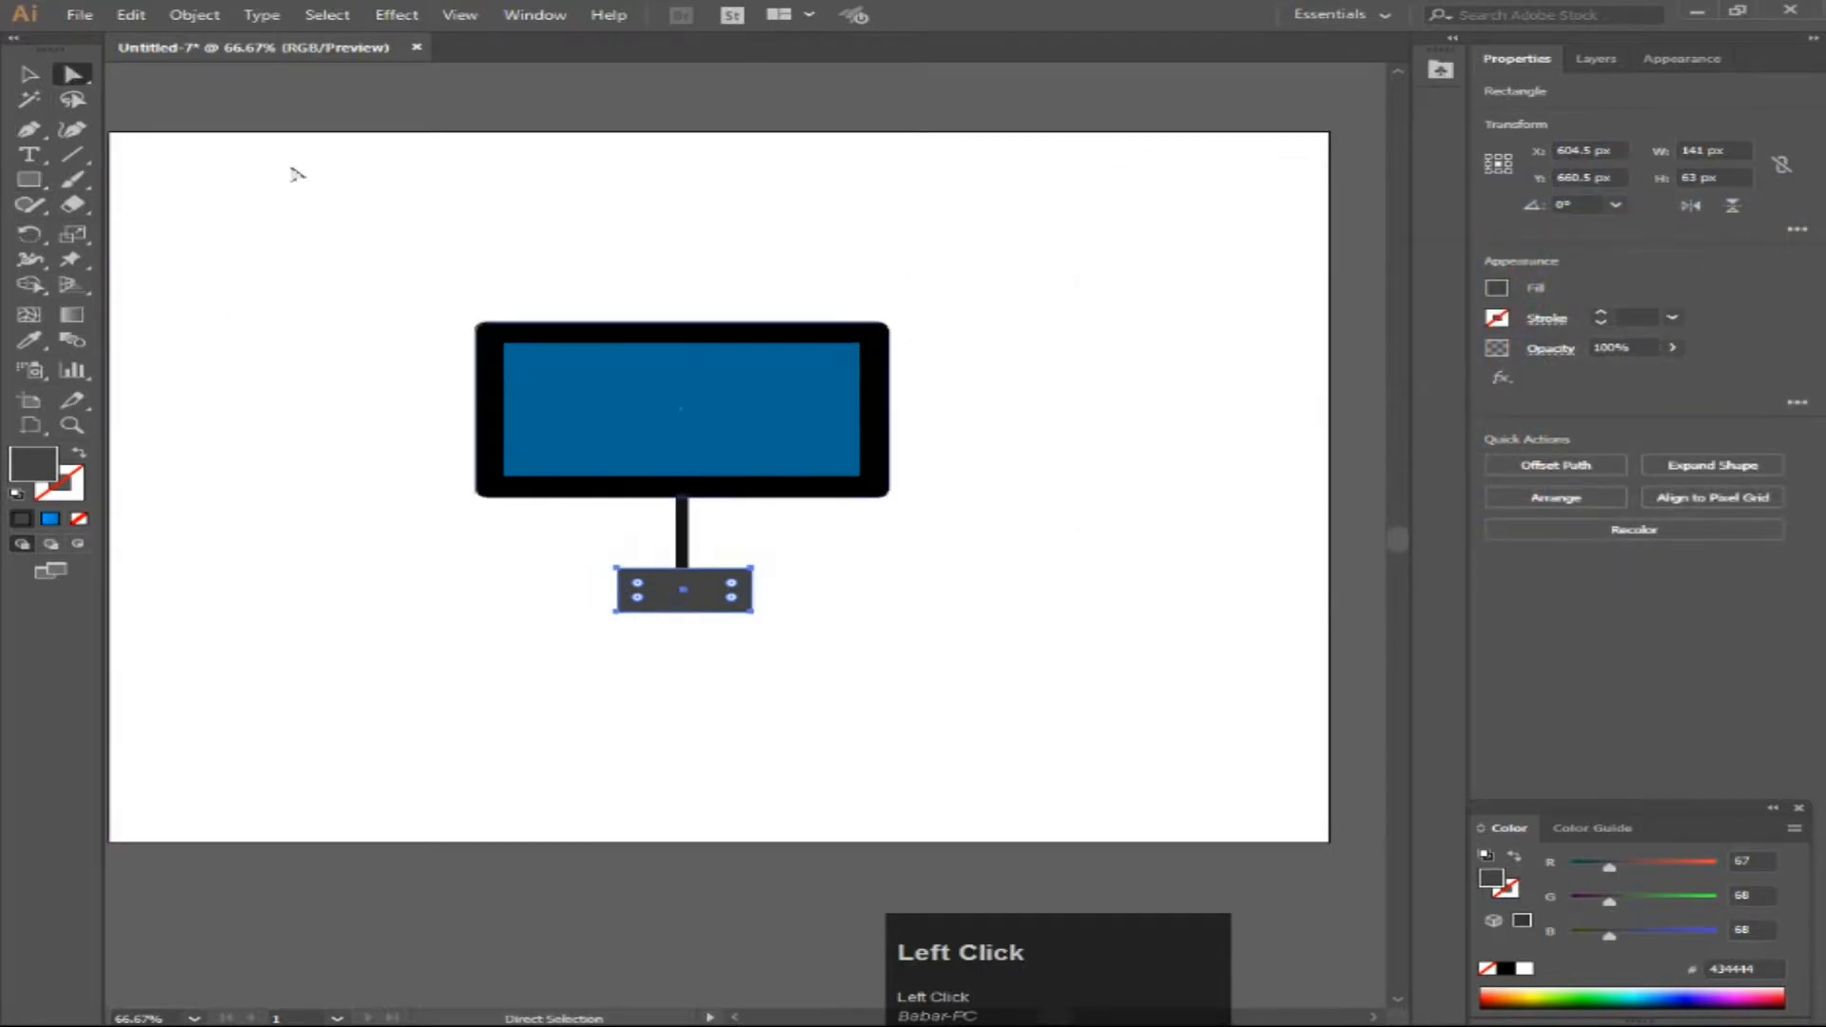
click(401, 17)
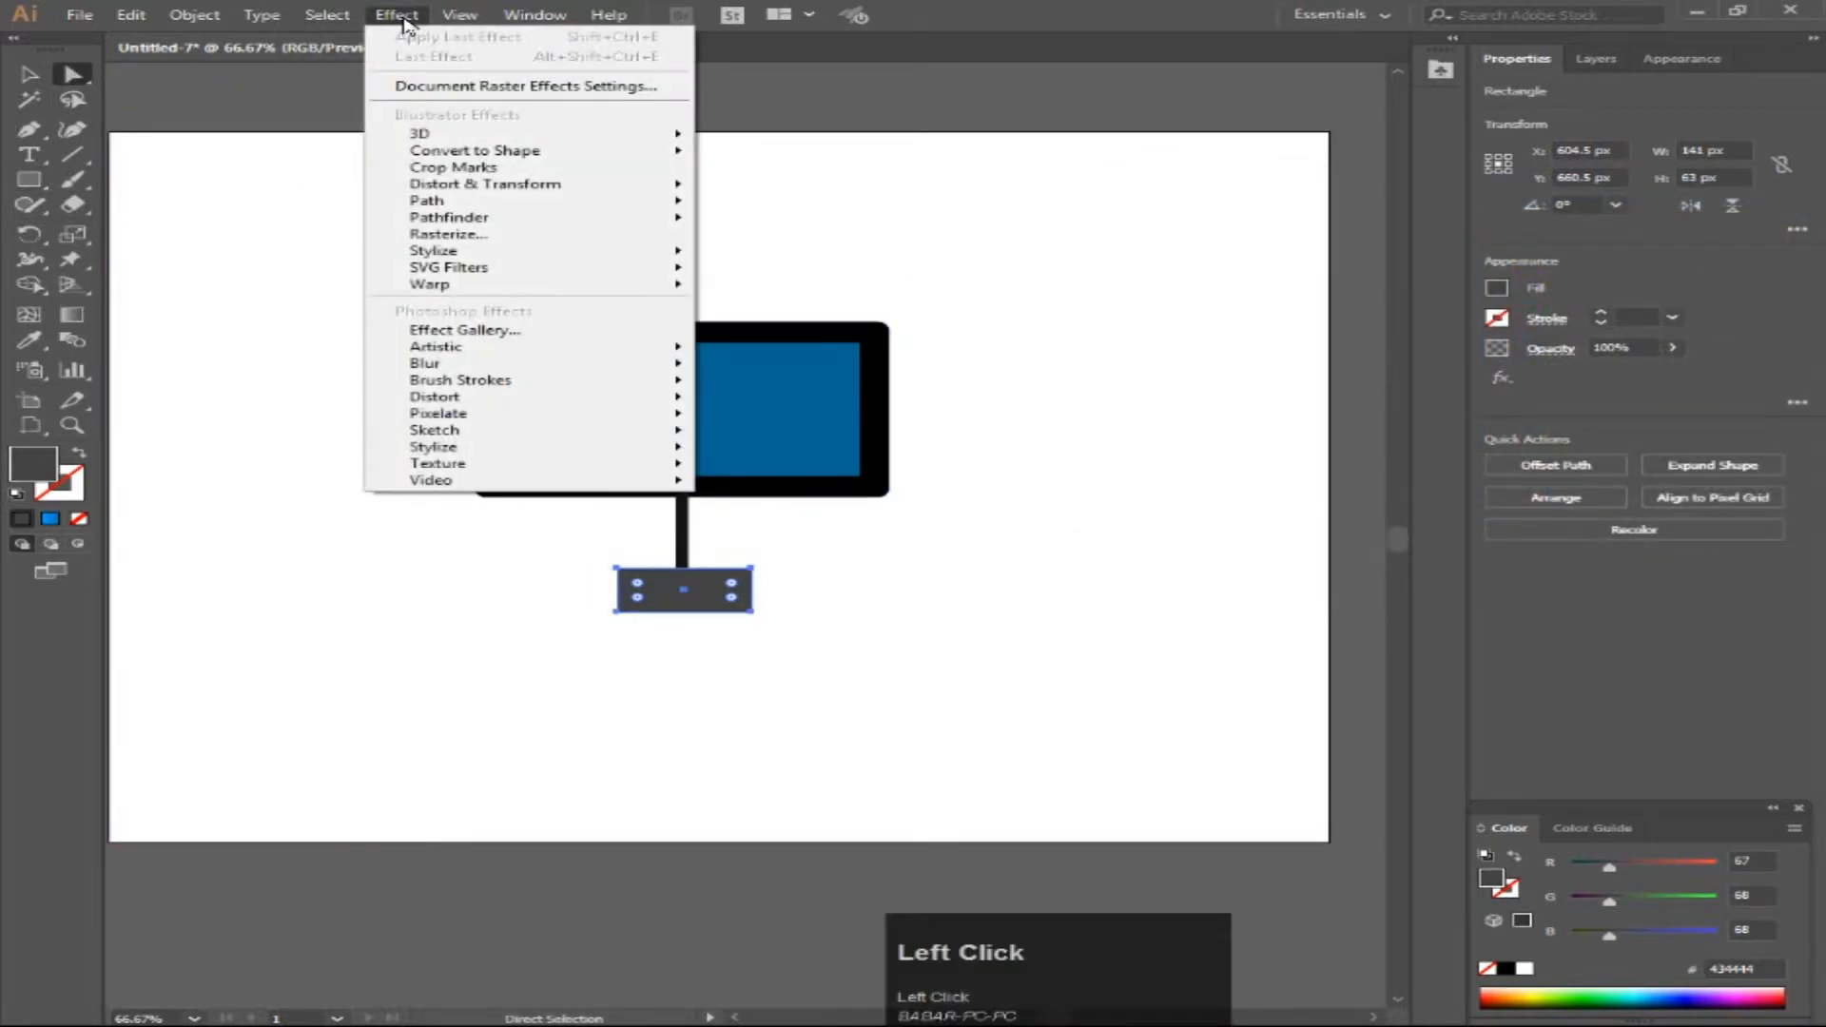
mouse_move(499, 137)
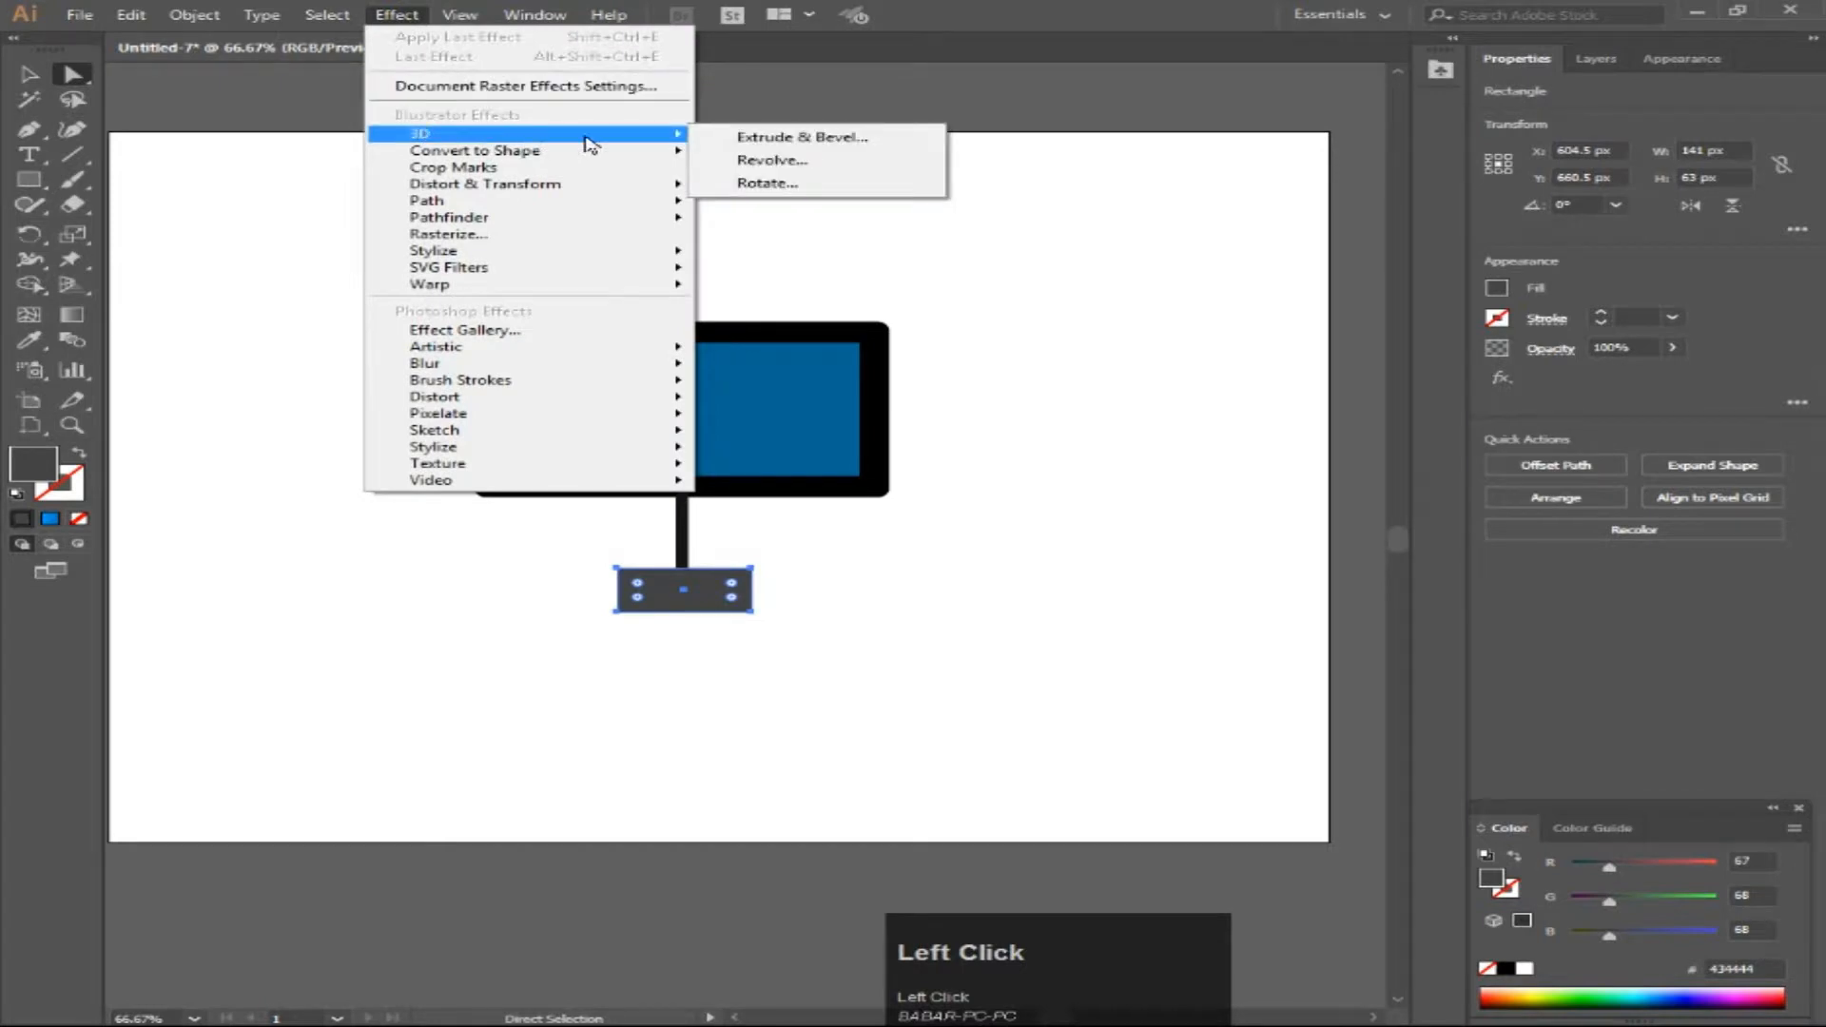
click(751, 139)
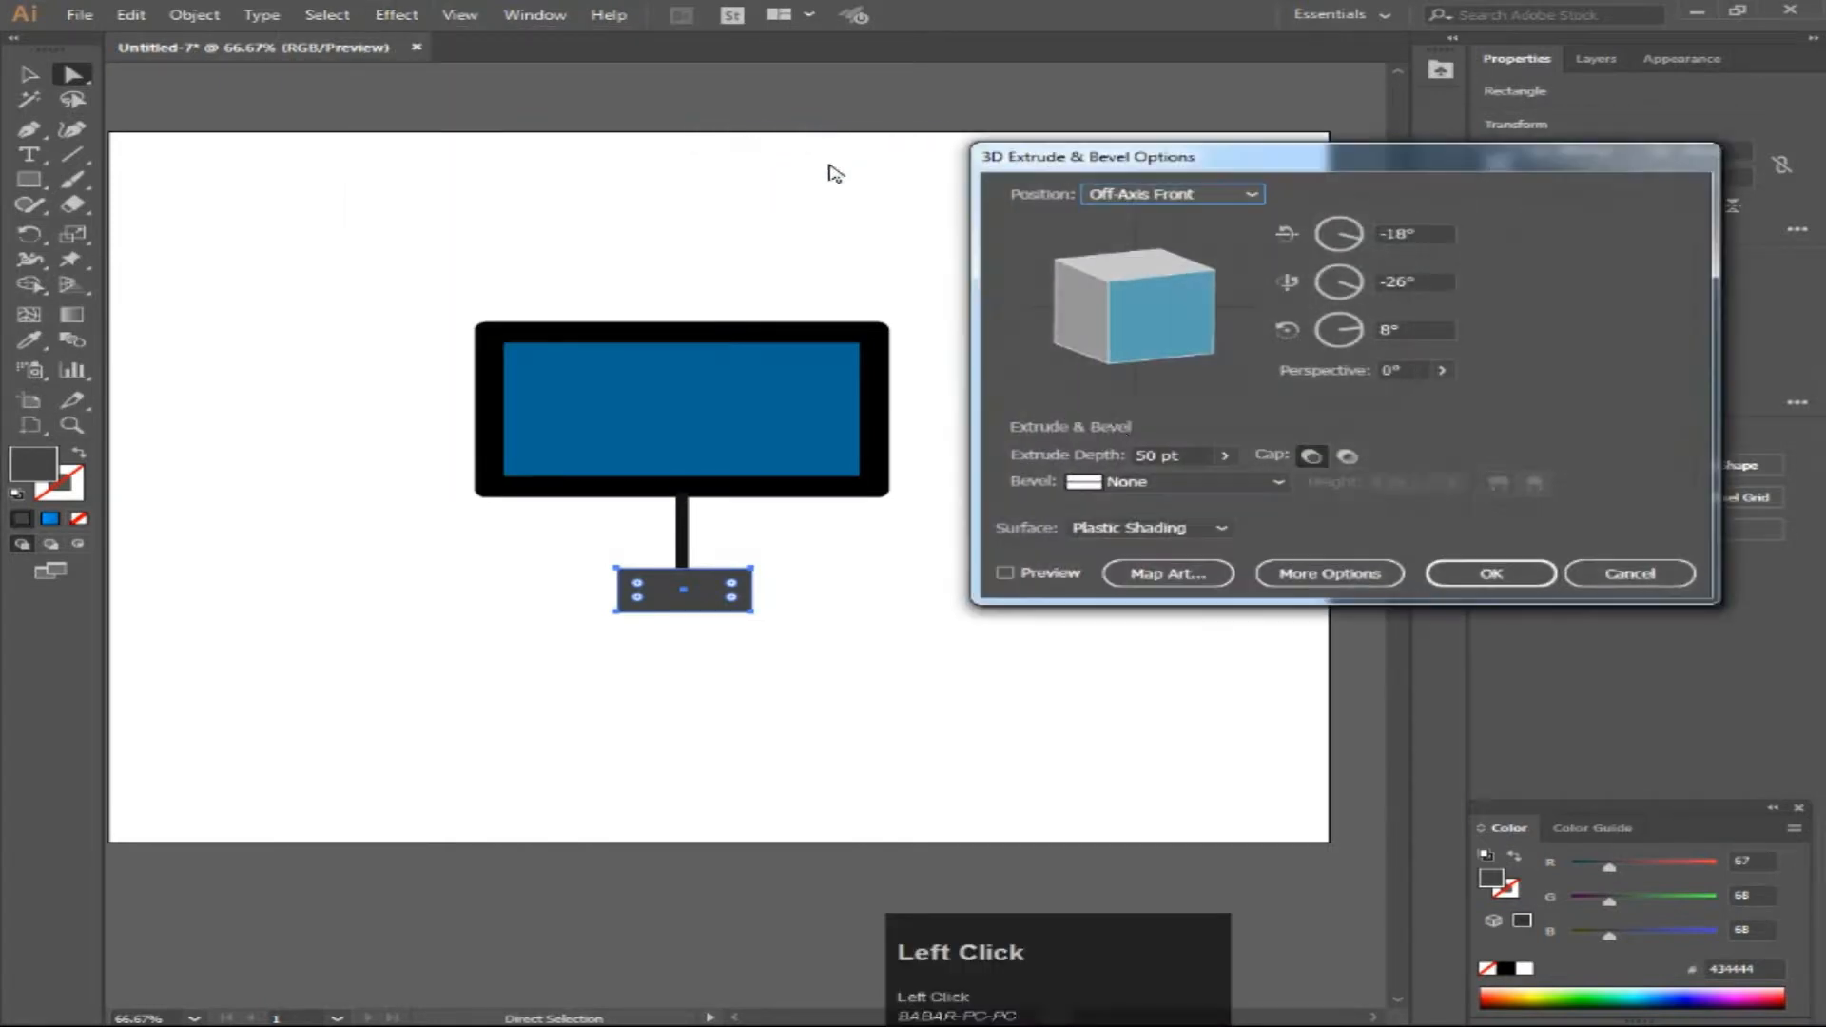
click(1006, 573)
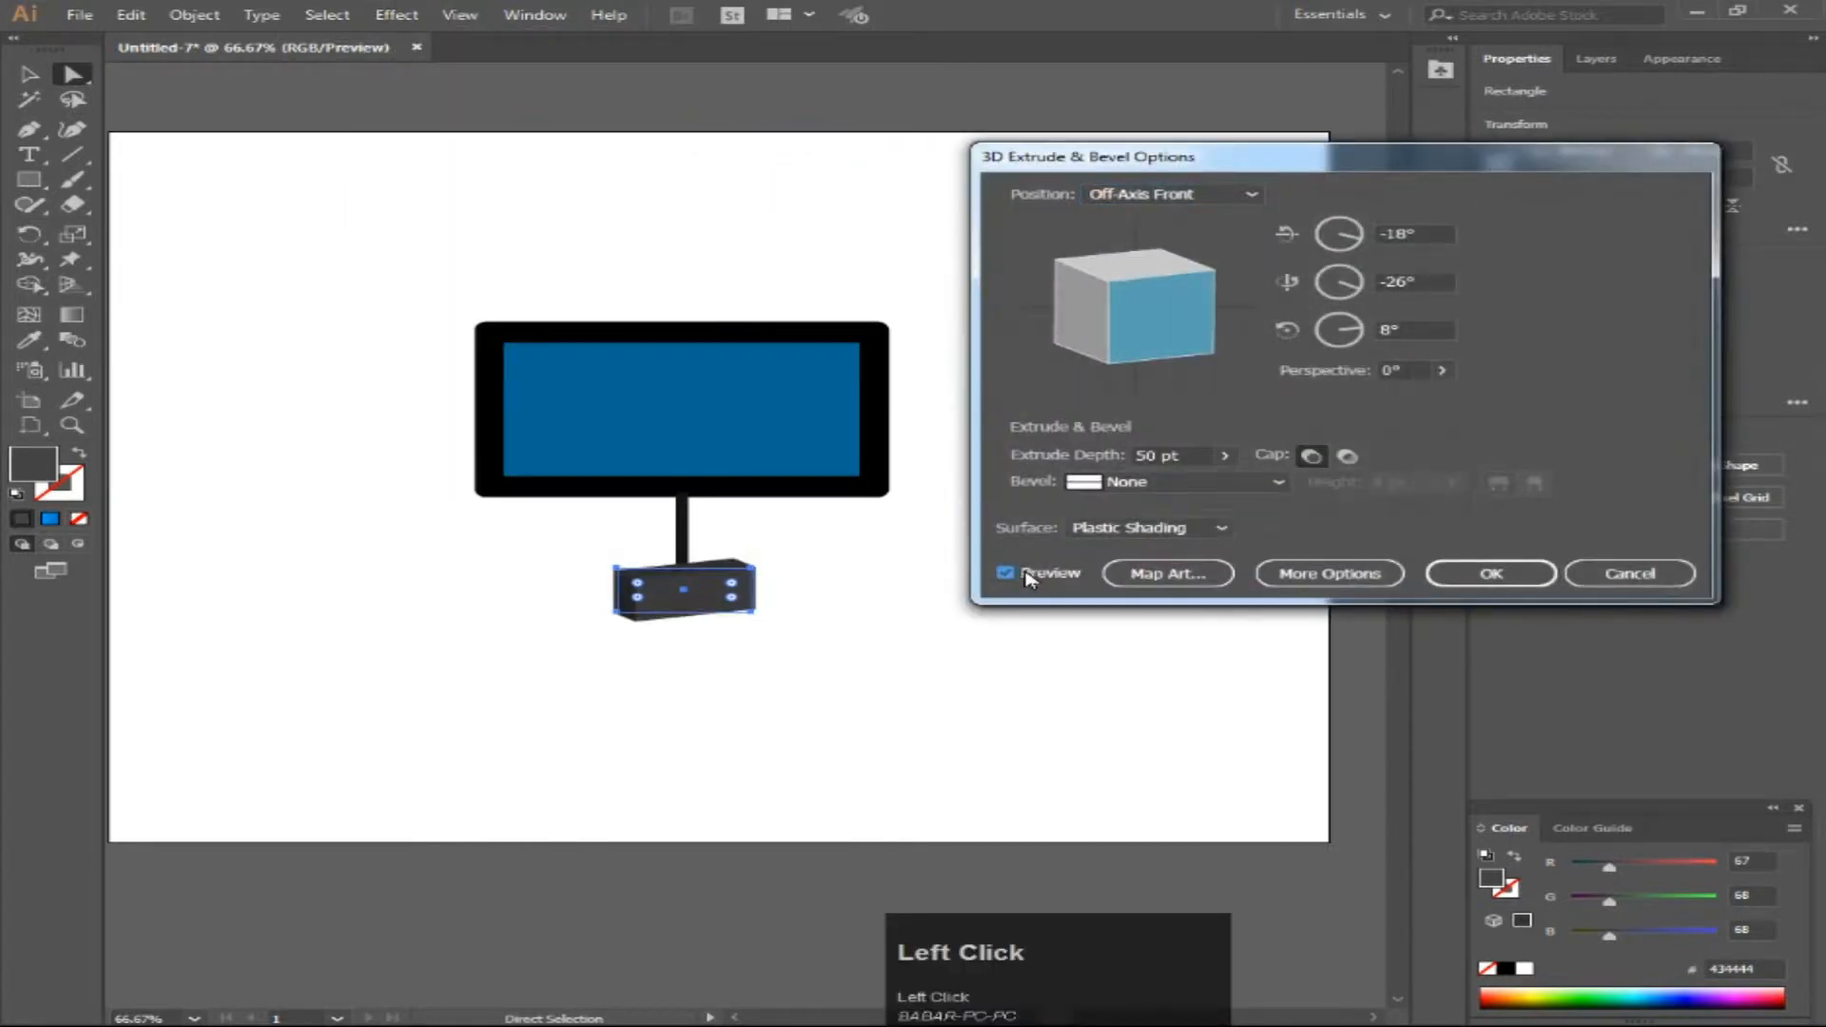
click(1180, 194)
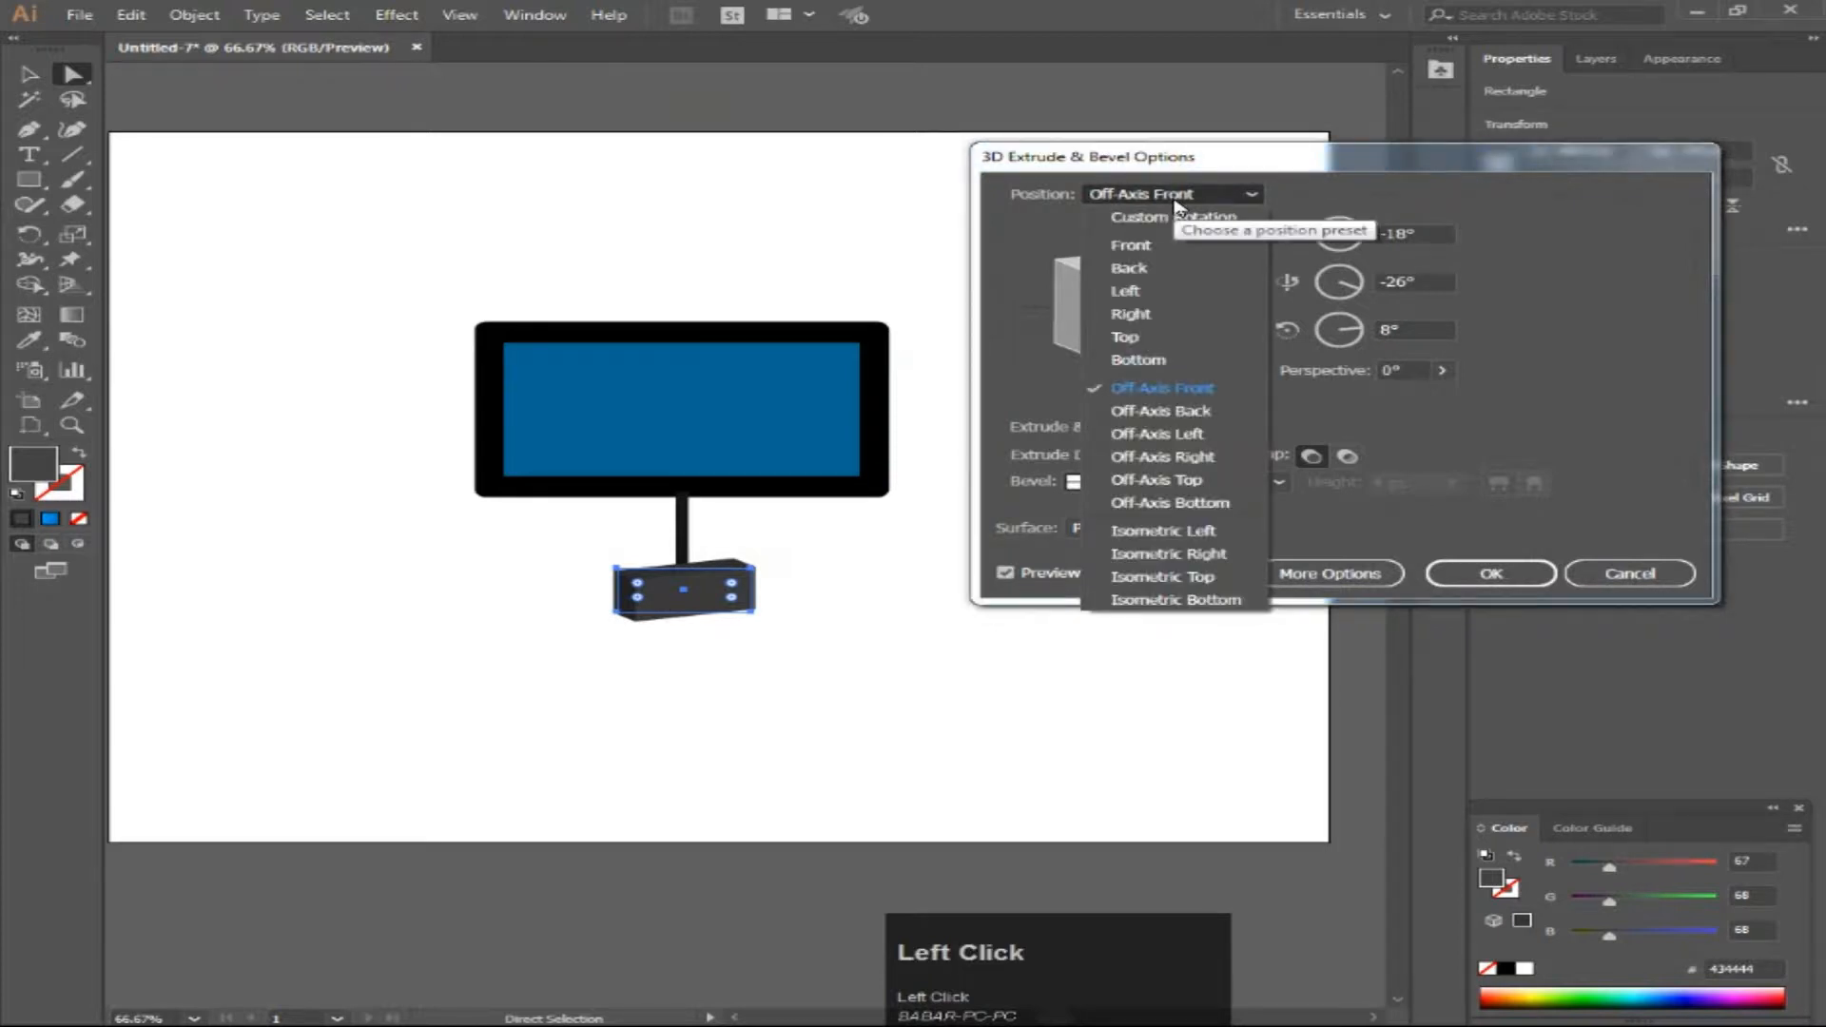
click(1132, 338)
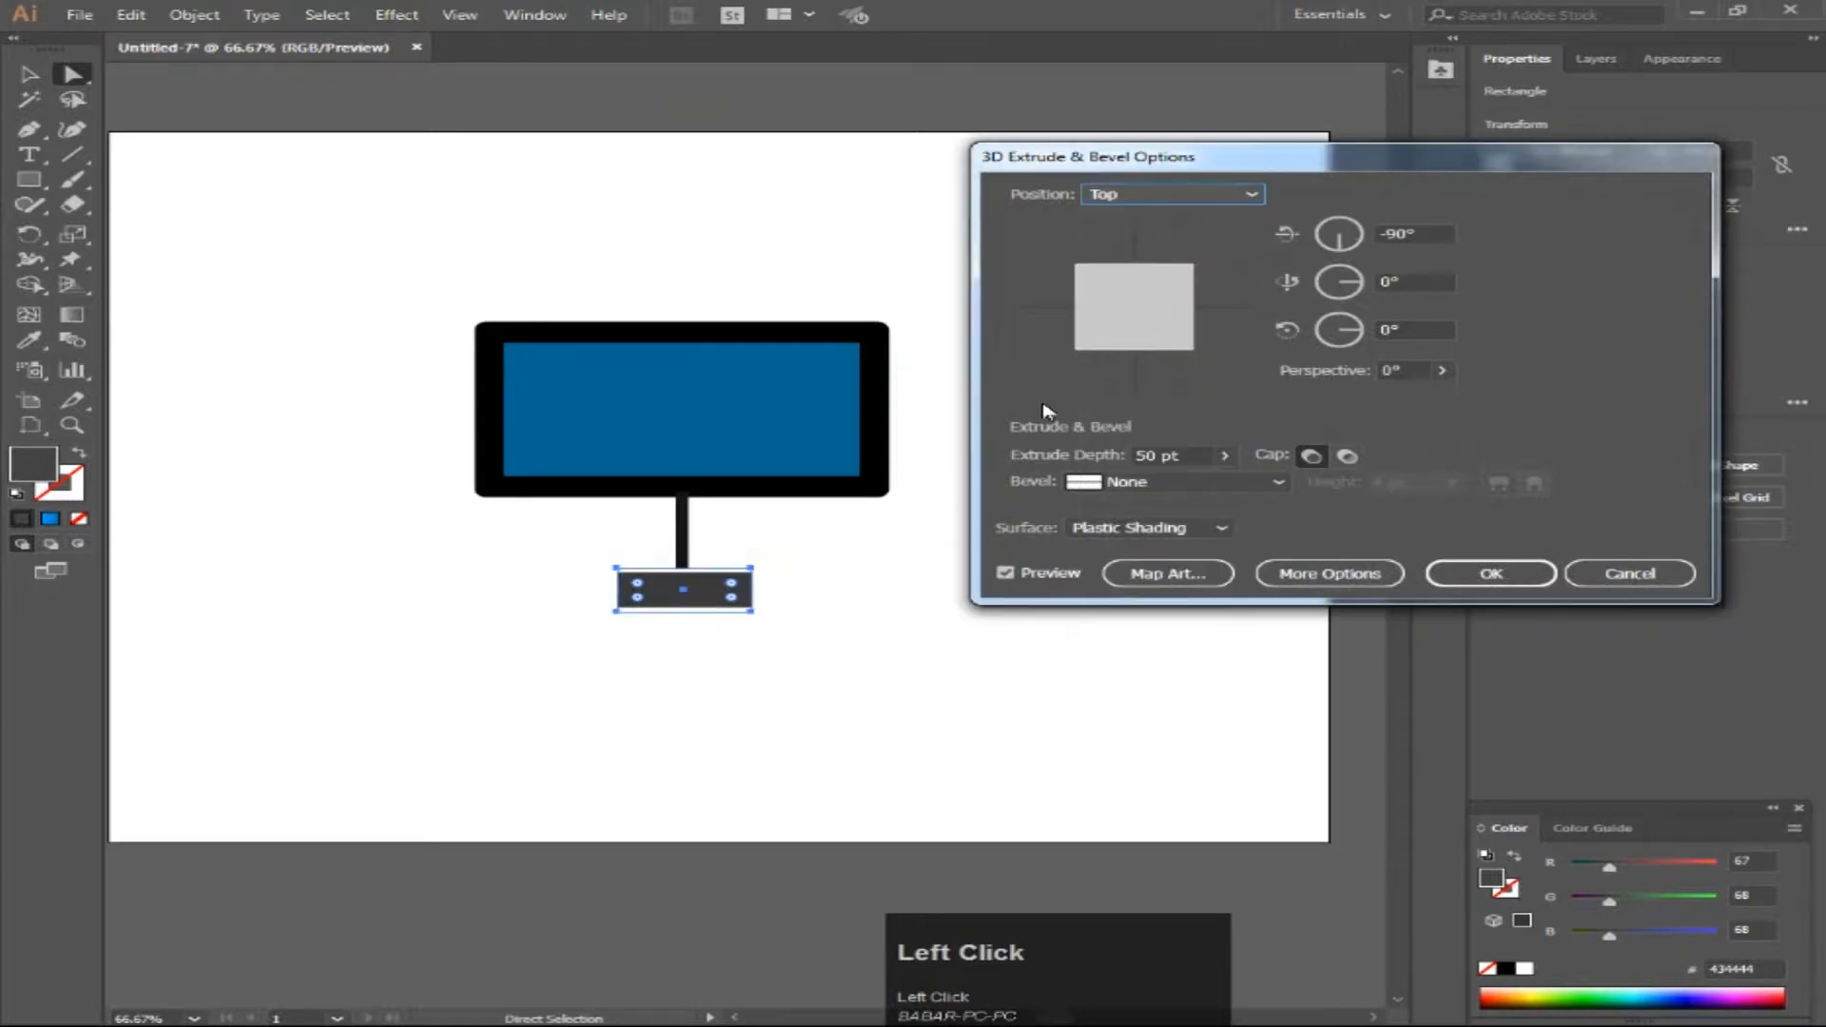
Step: Set the base's extrude depth to 30 pt and apply the 3D effect
click(1159, 456)
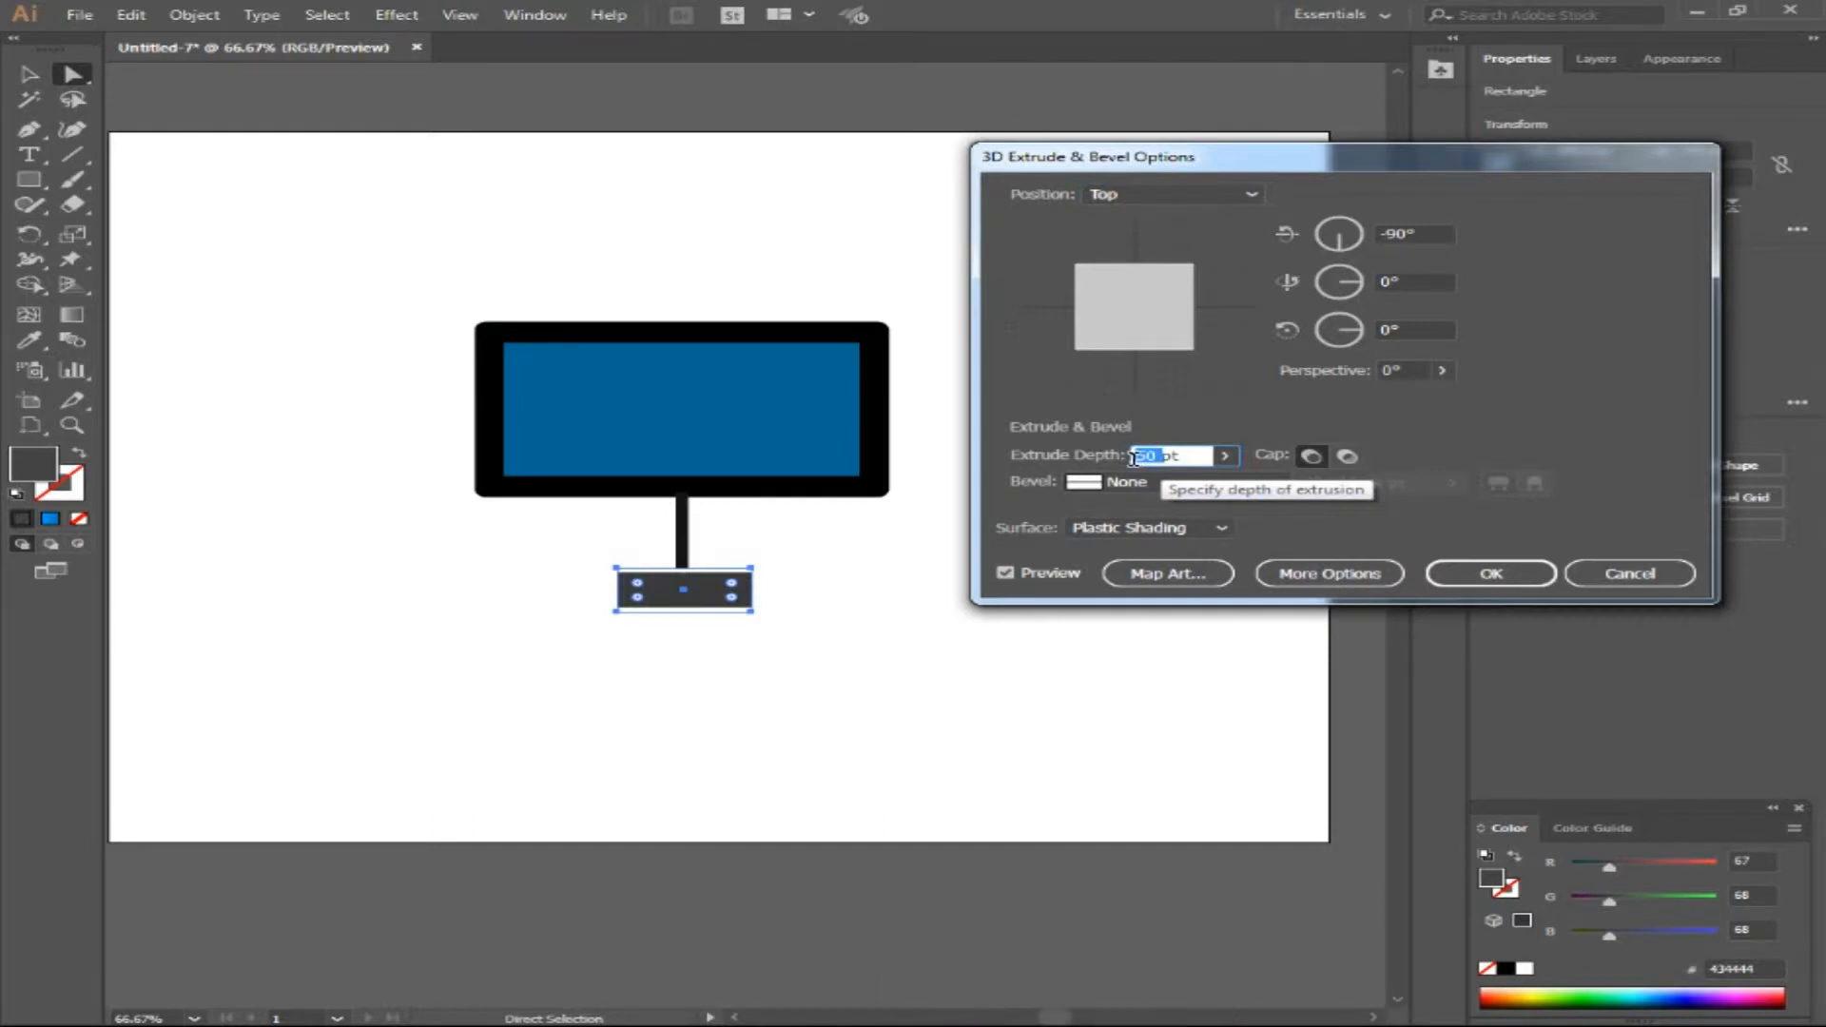
text(3)
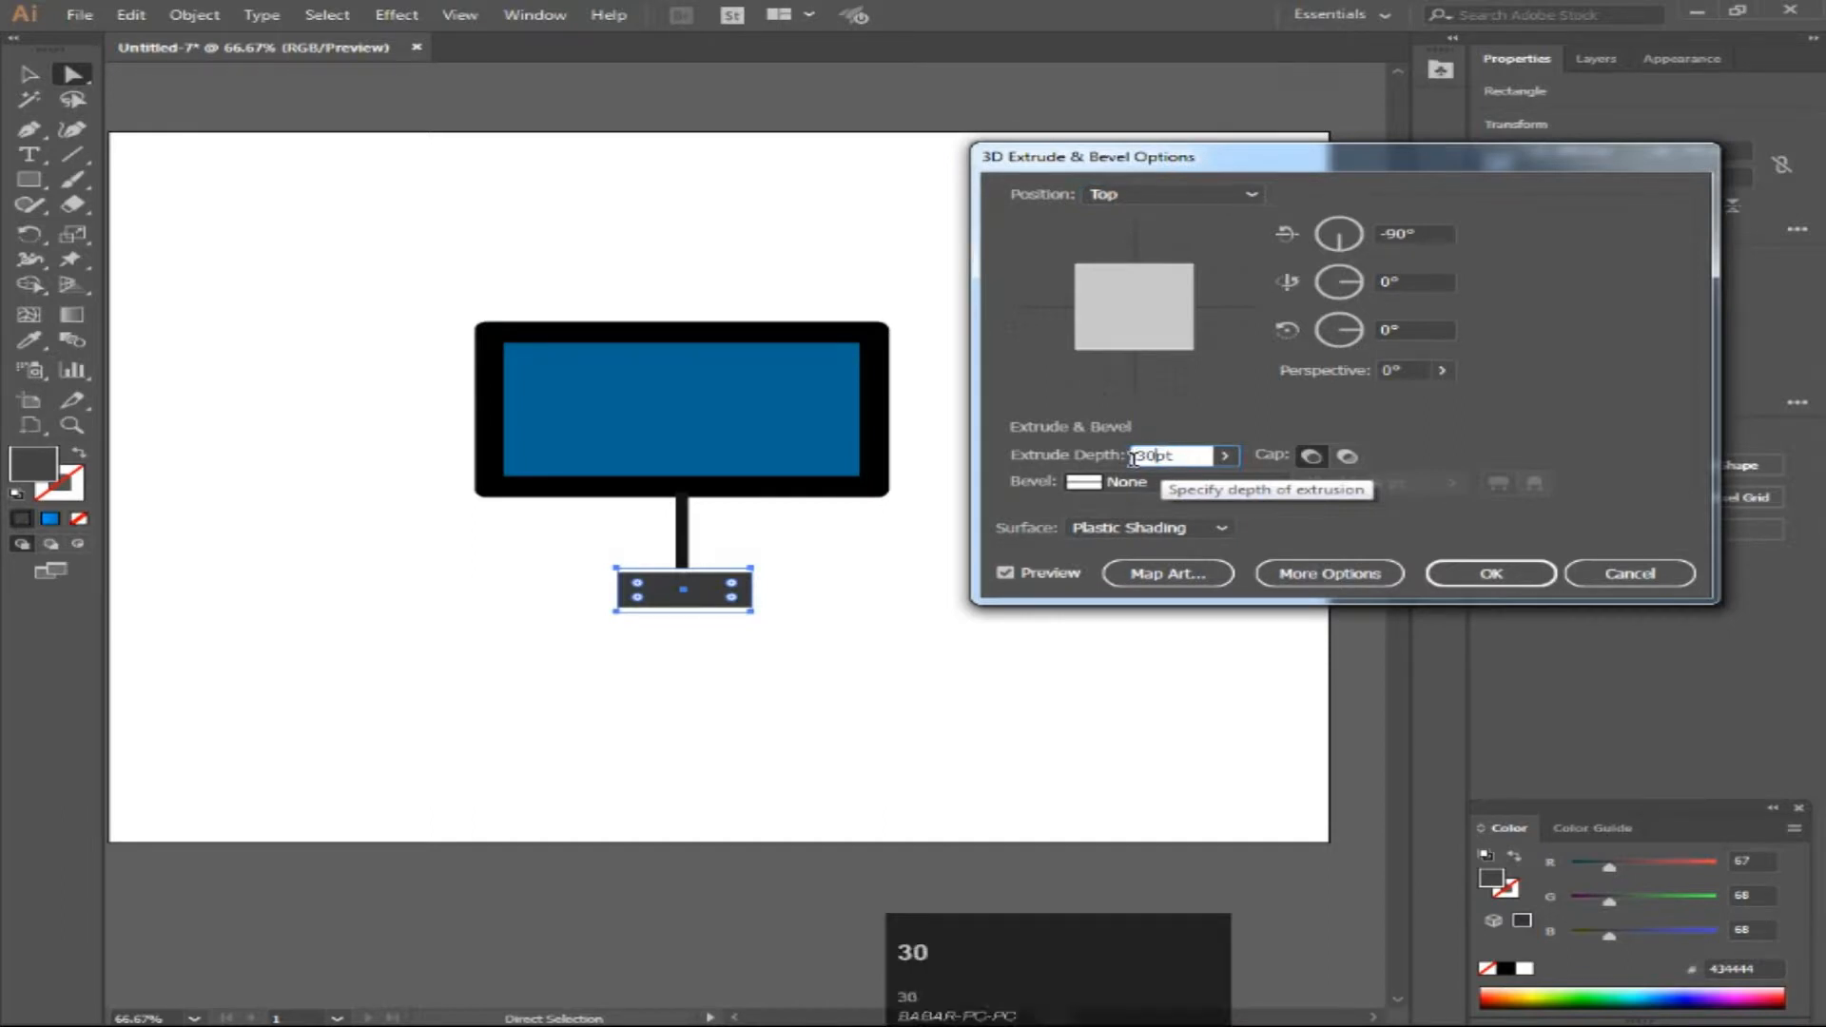
click(1316, 519)
click(1005, 576)
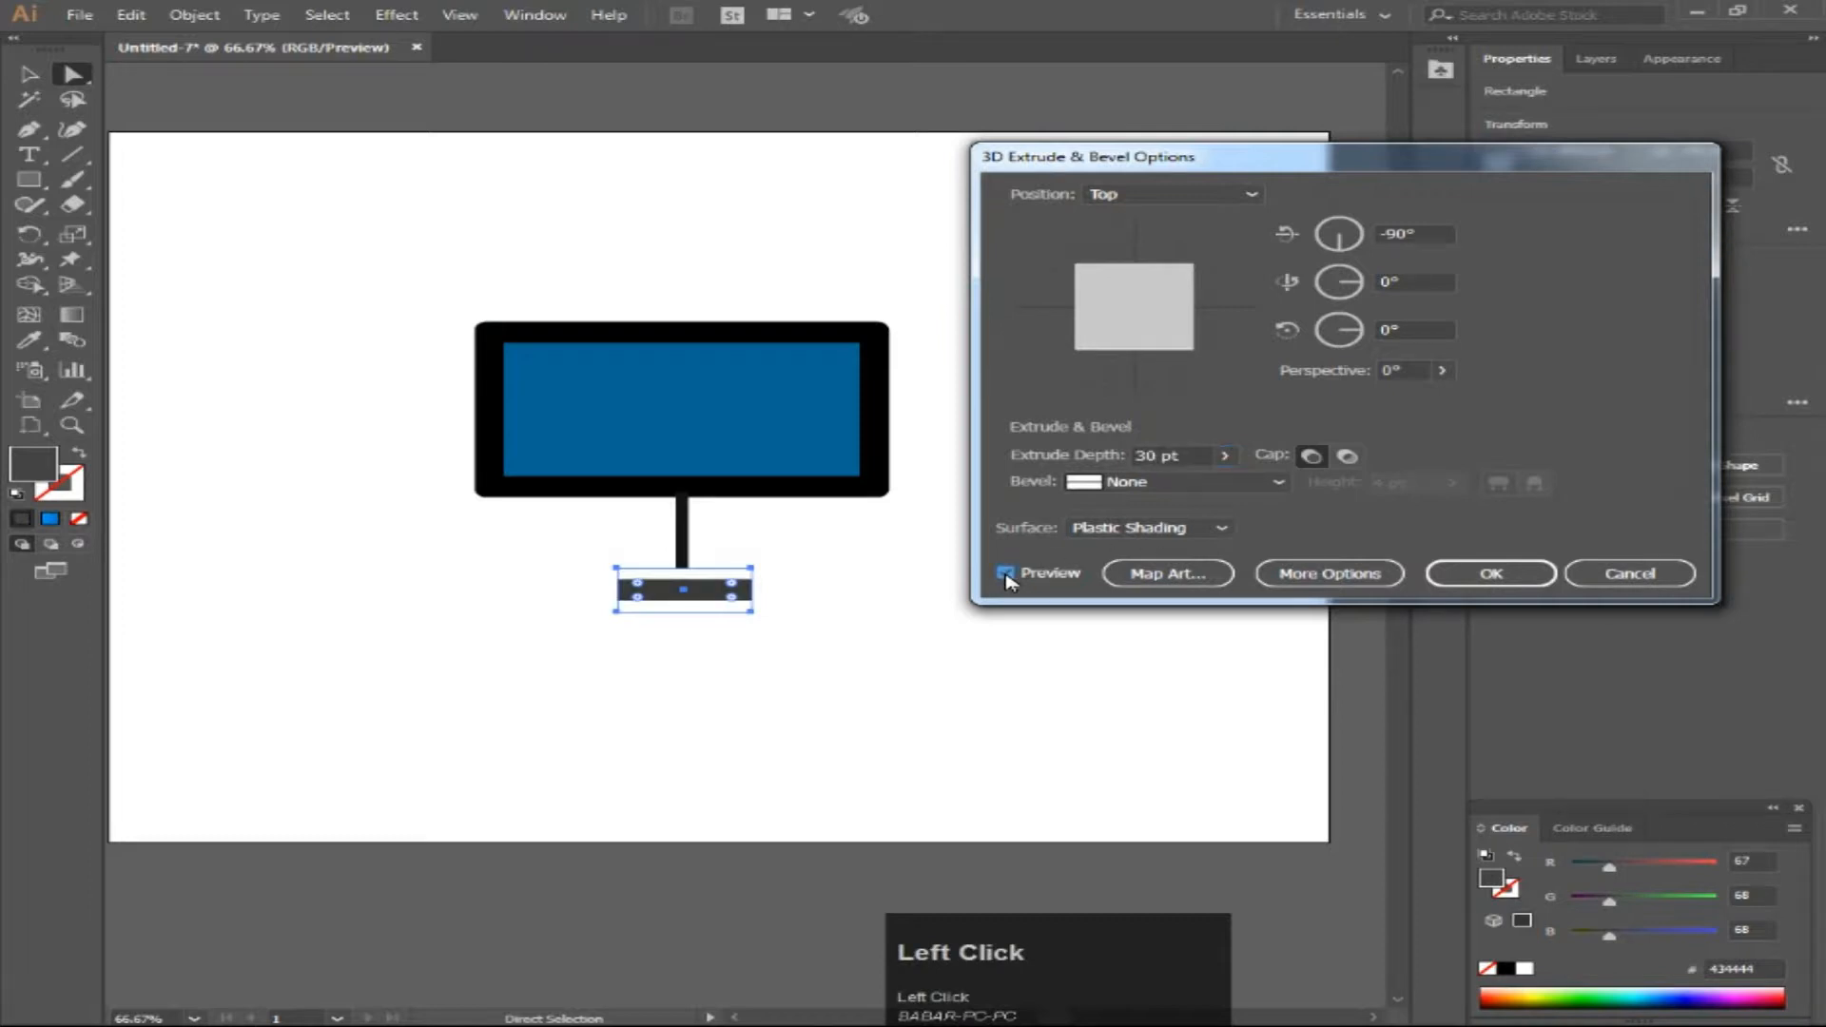
click(1491, 573)
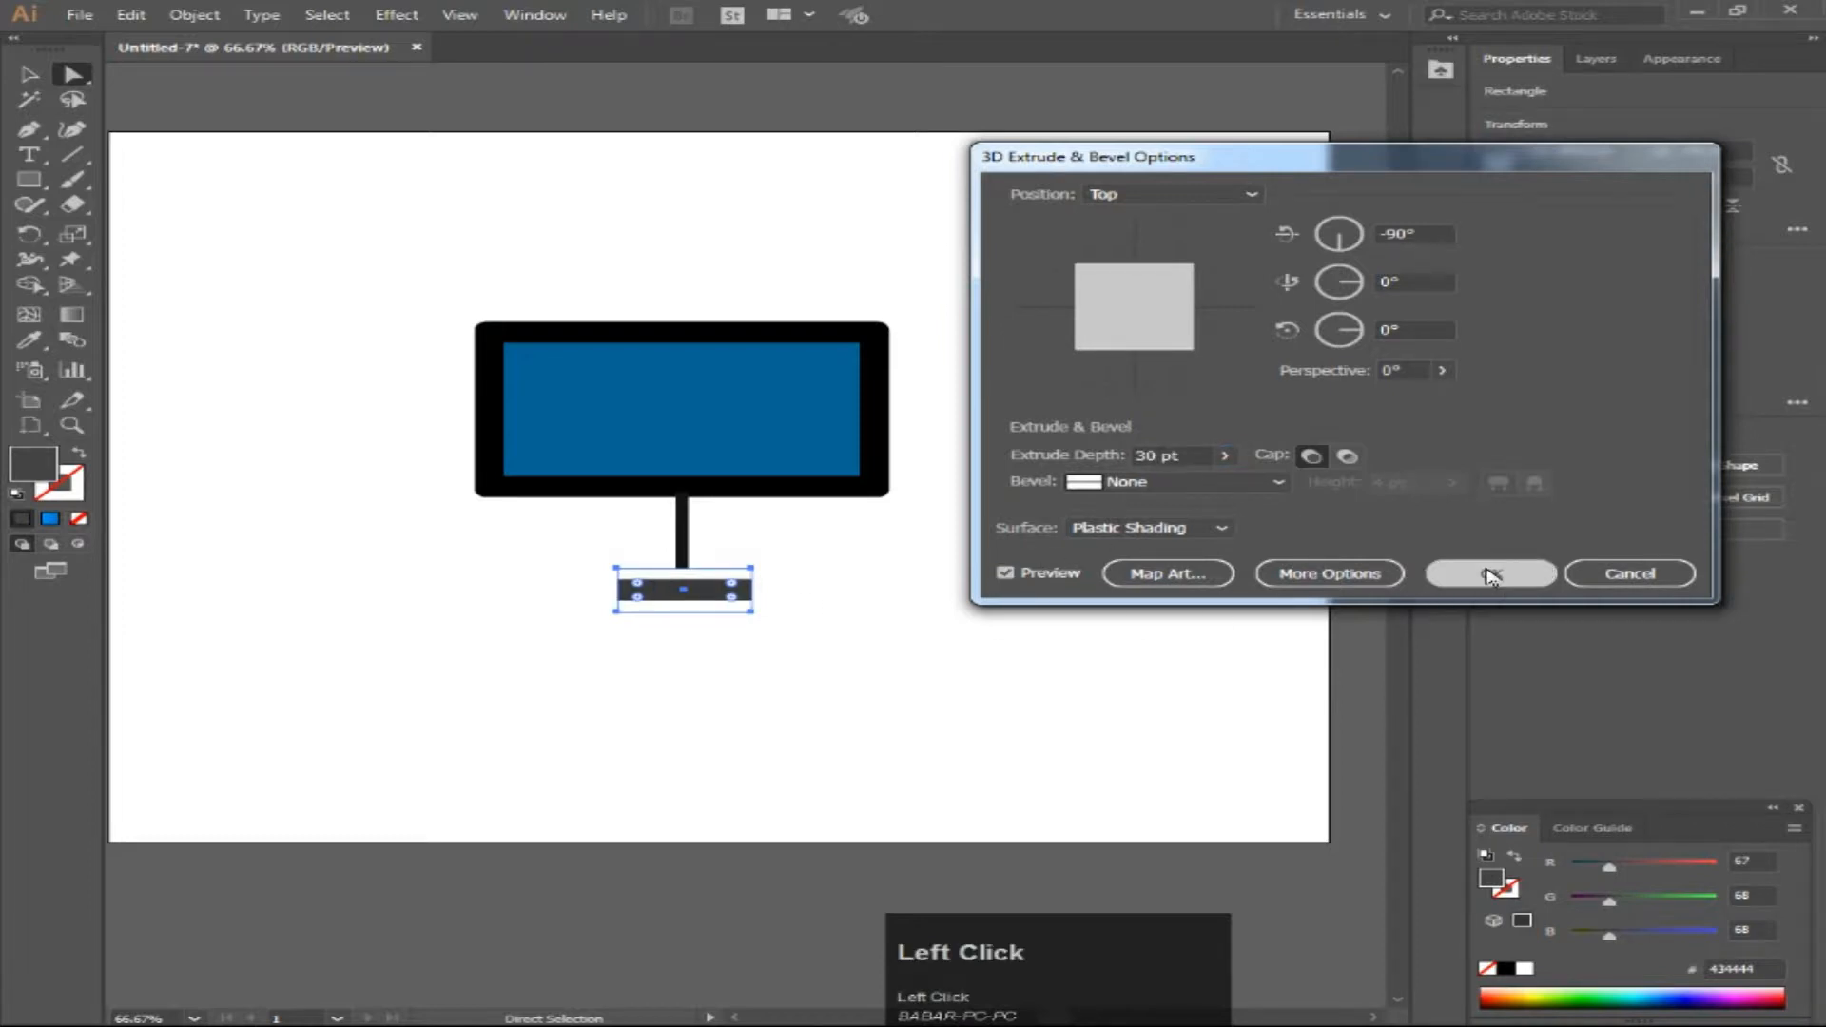
click(789, 596)
Step: Move the extruded base up so it overlaps the lower end of the stand, centered beneath it
scroll(790, 597, up, 2)
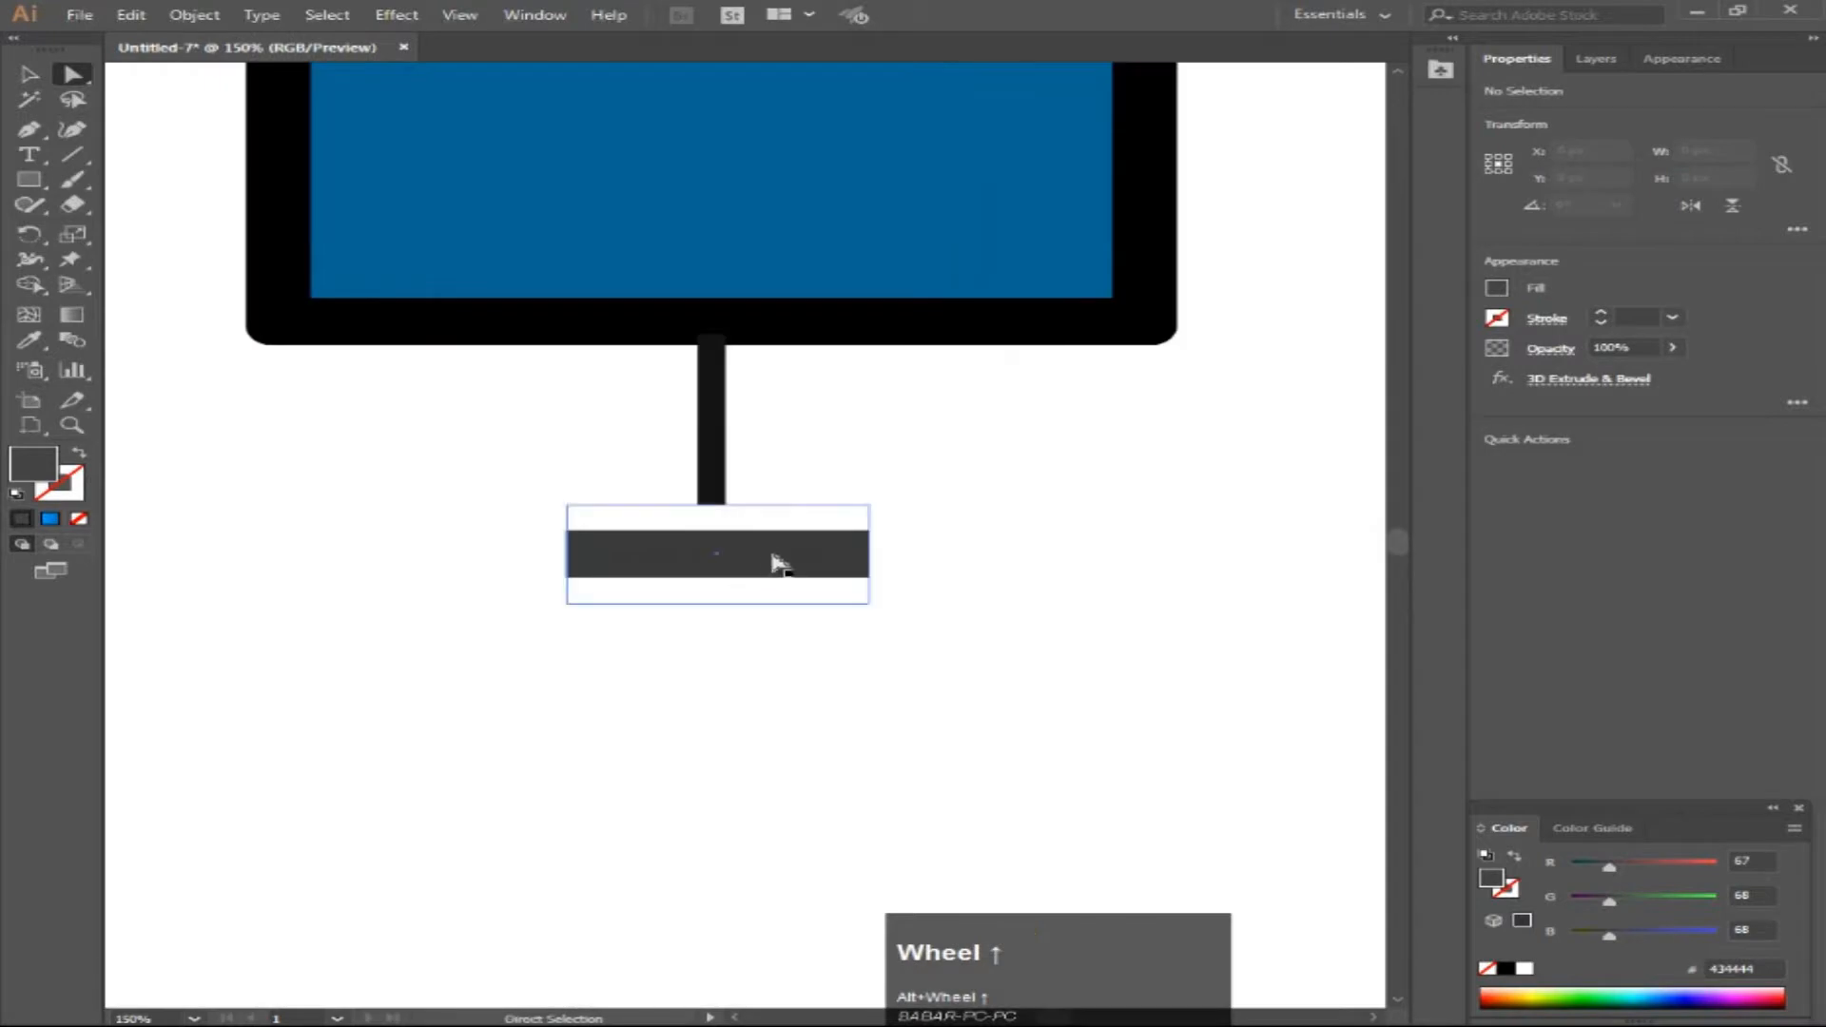
drag(782, 551, 775, 513)
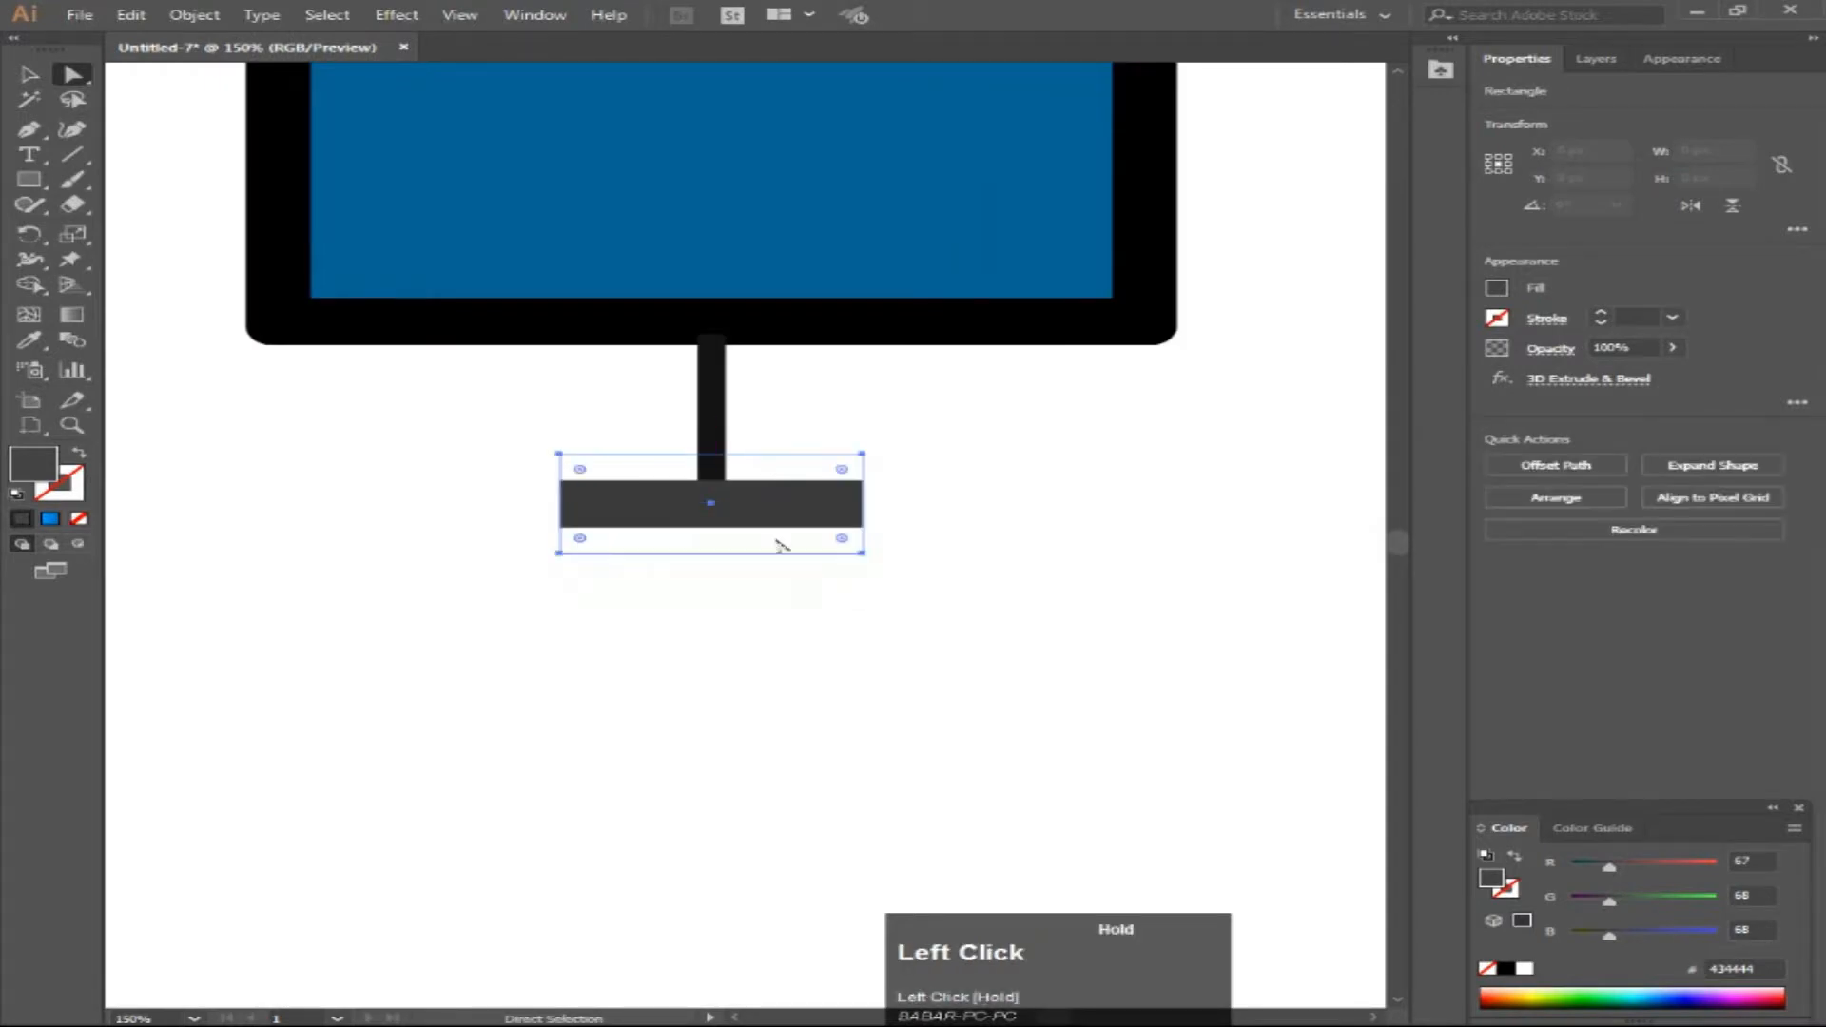
click(772, 616)
Step: Send the stand rectangle to the back, behind the black frame and the base
scroll(778, 605, down, 1)
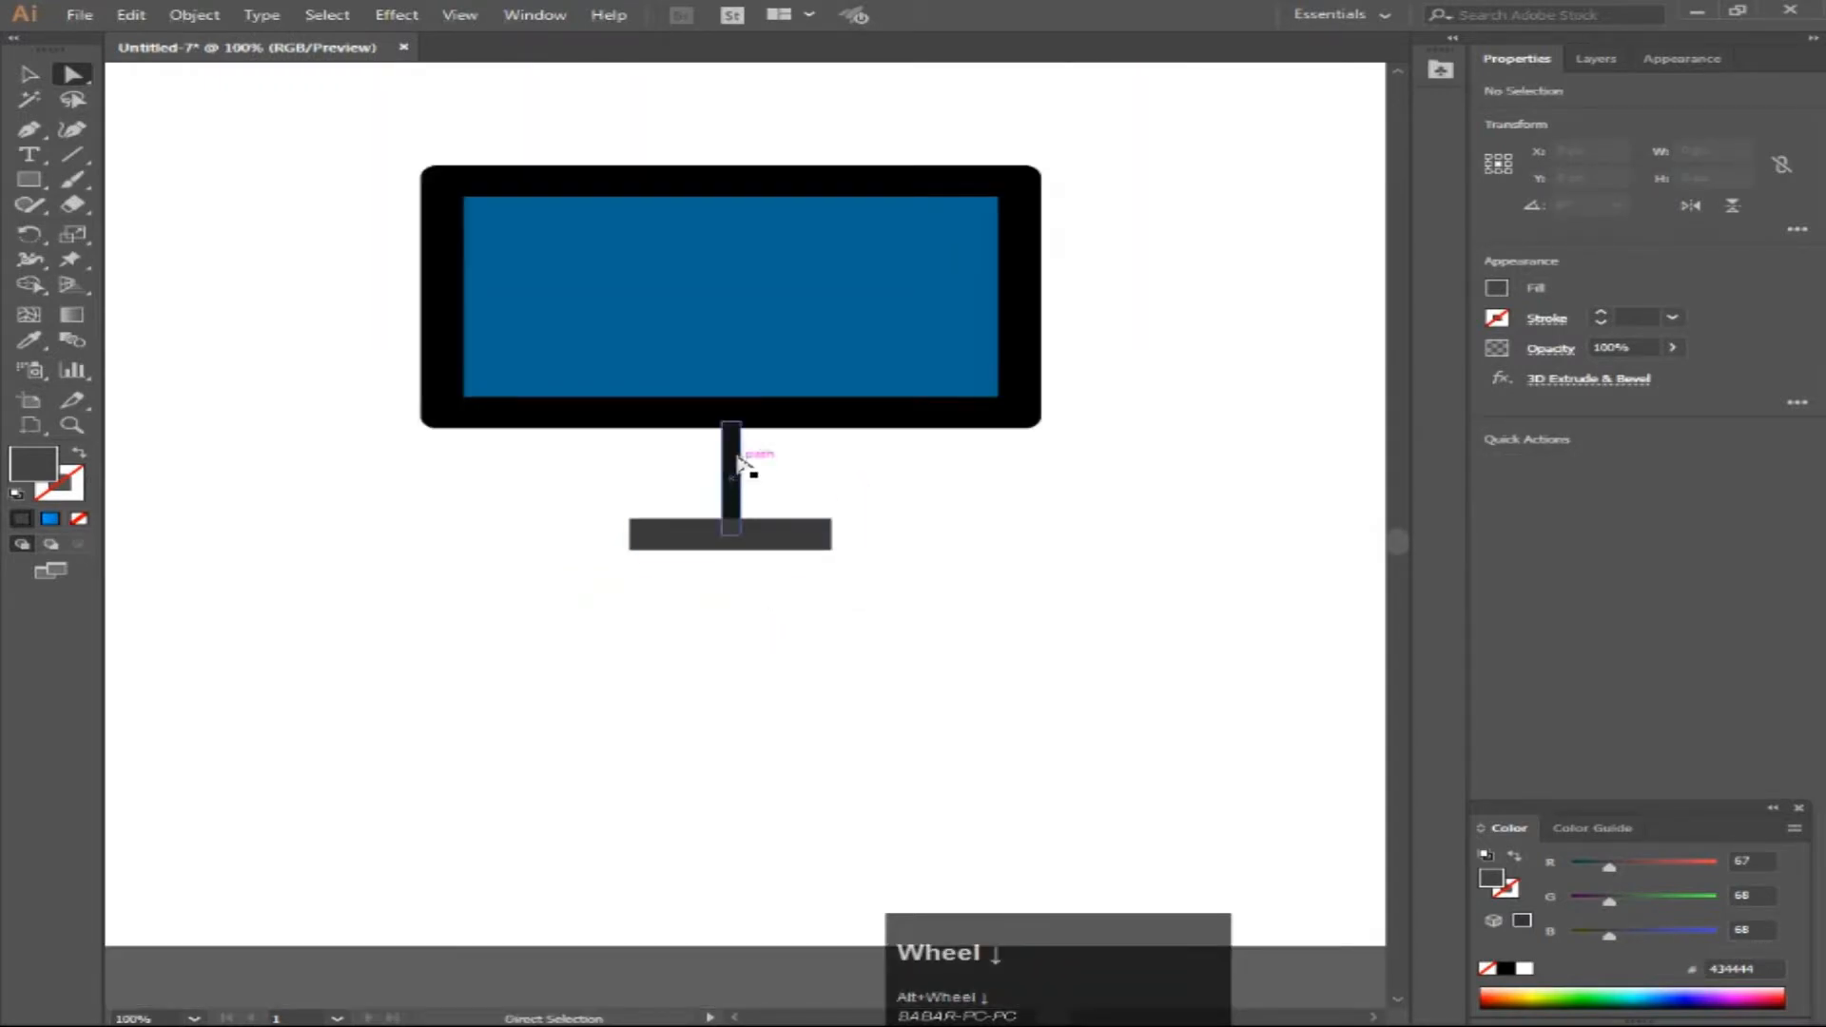
scroll(752, 440, up, 4)
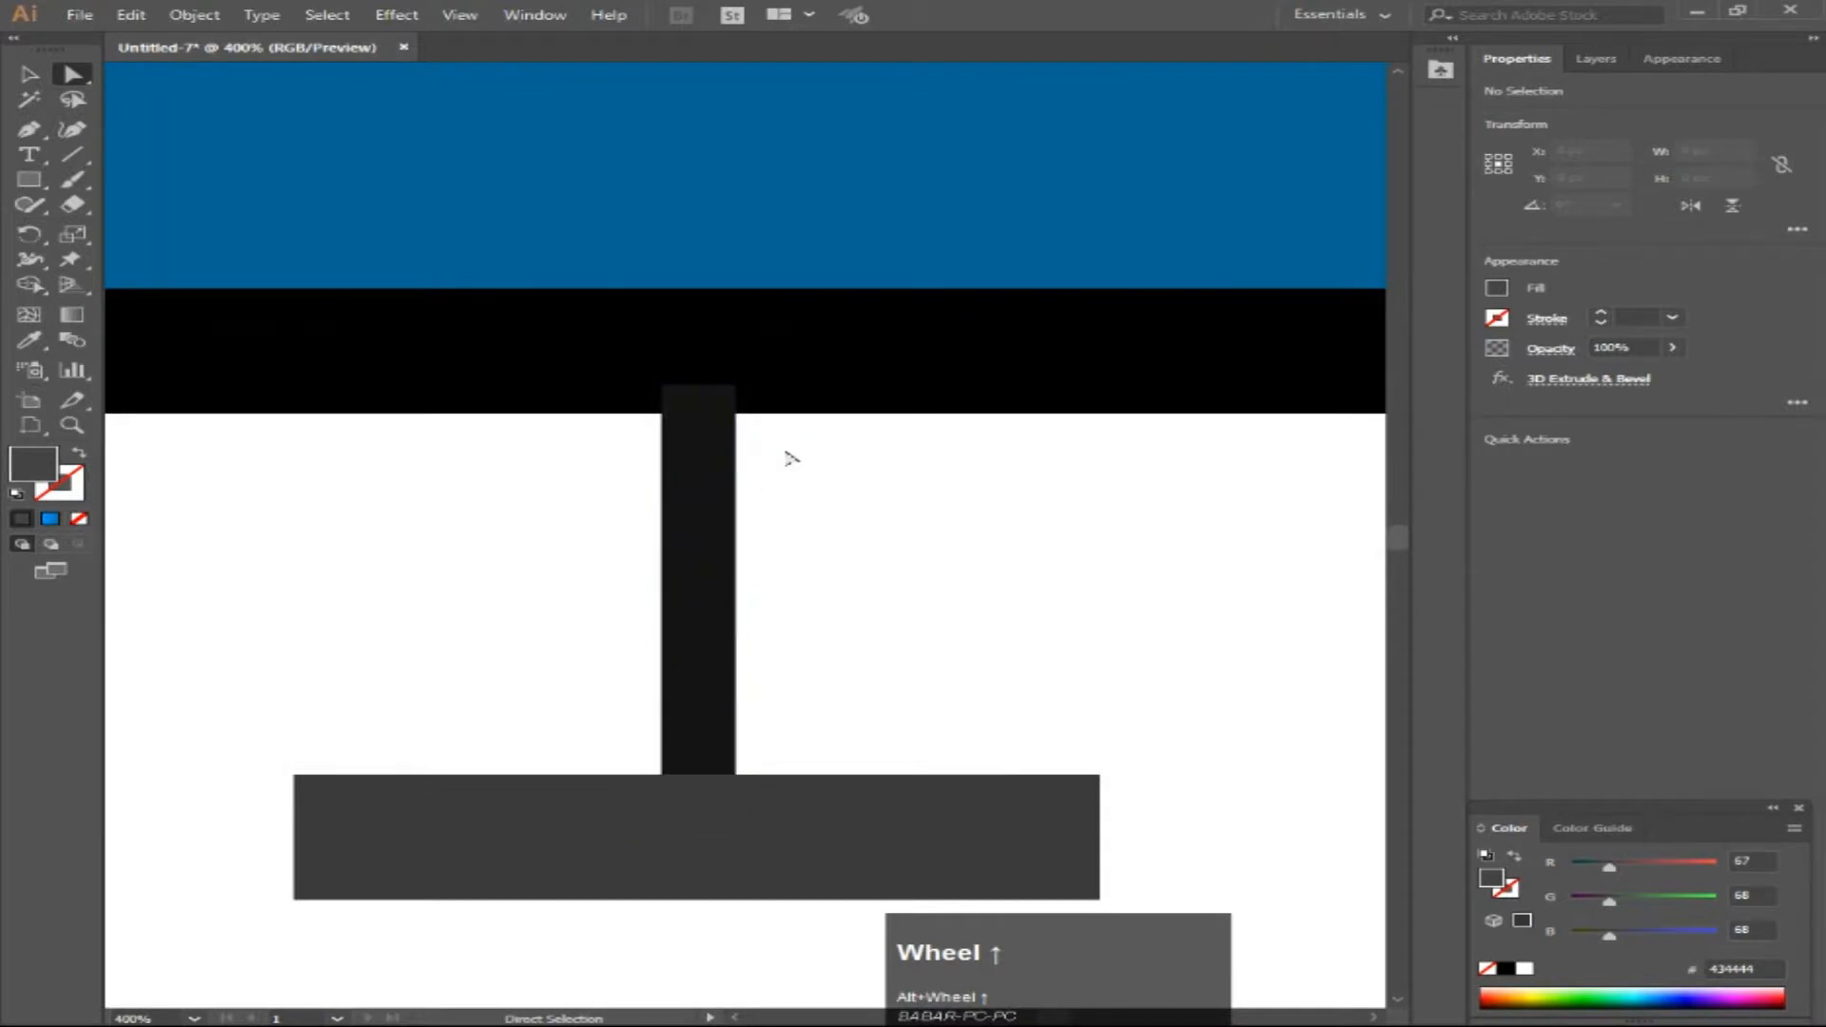
click(715, 452)
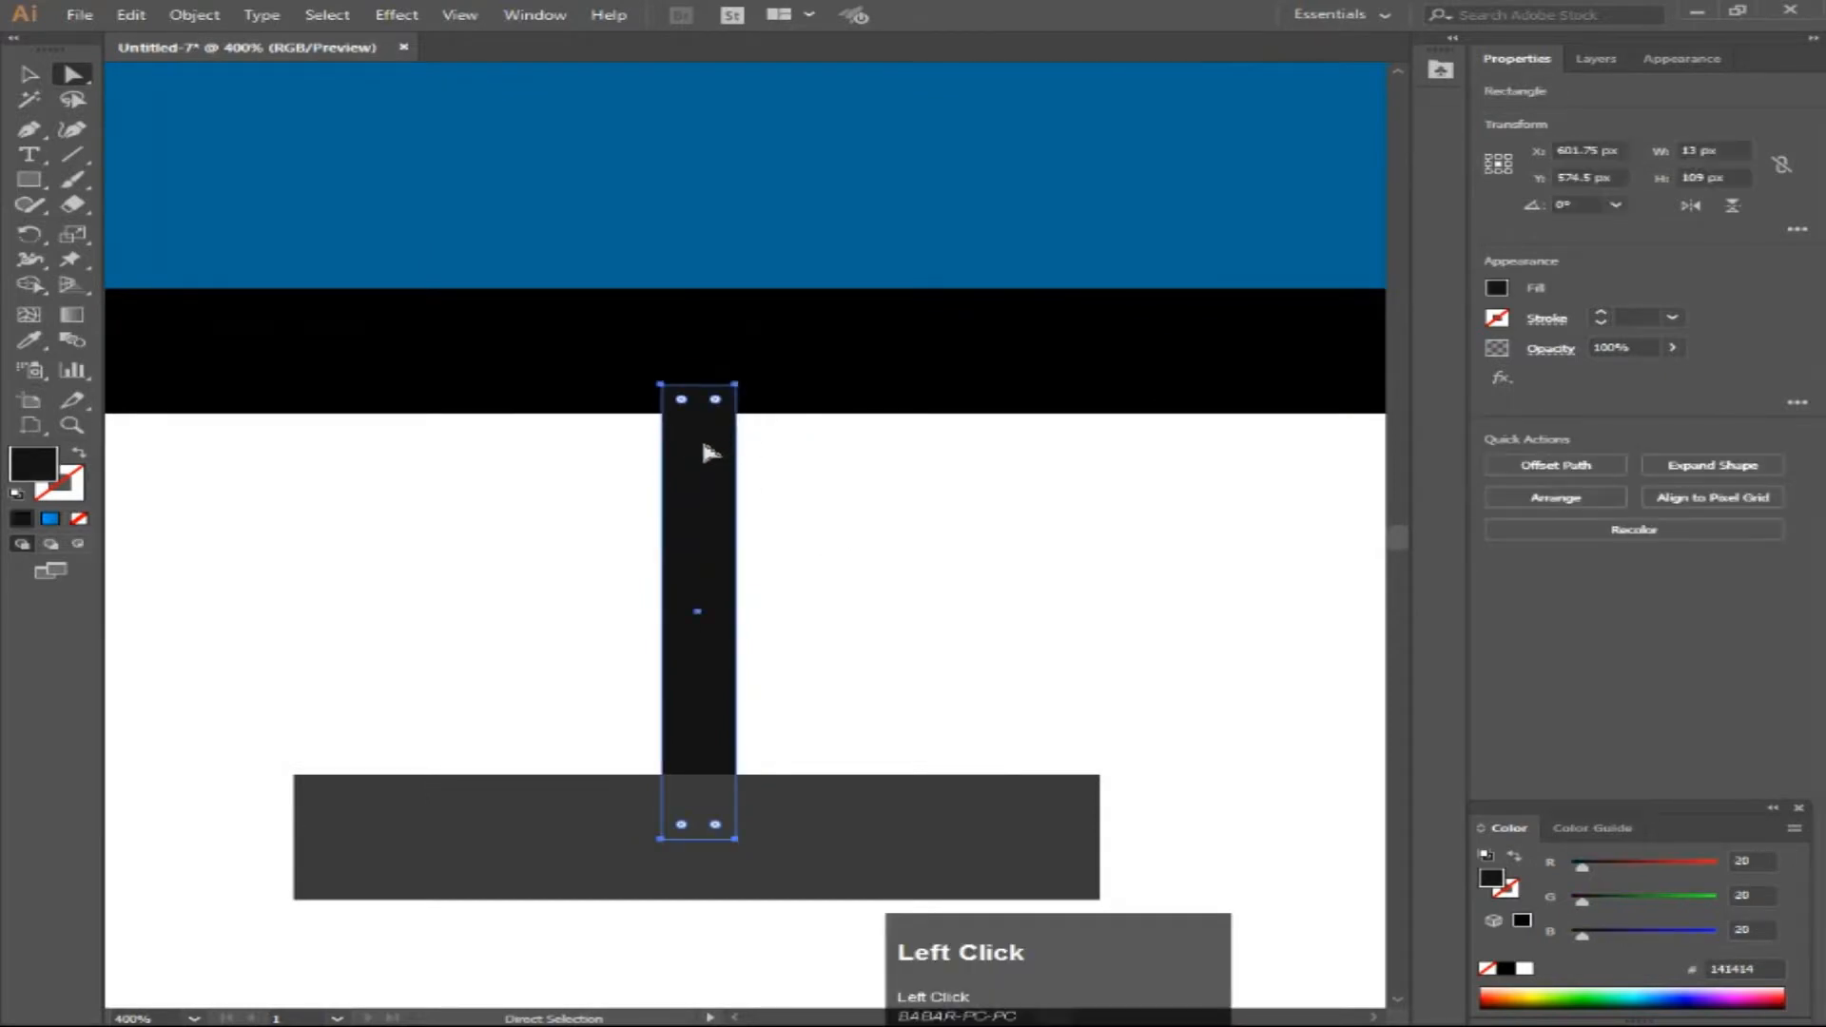
right_click(712, 454)
mouse_move(888, 780)
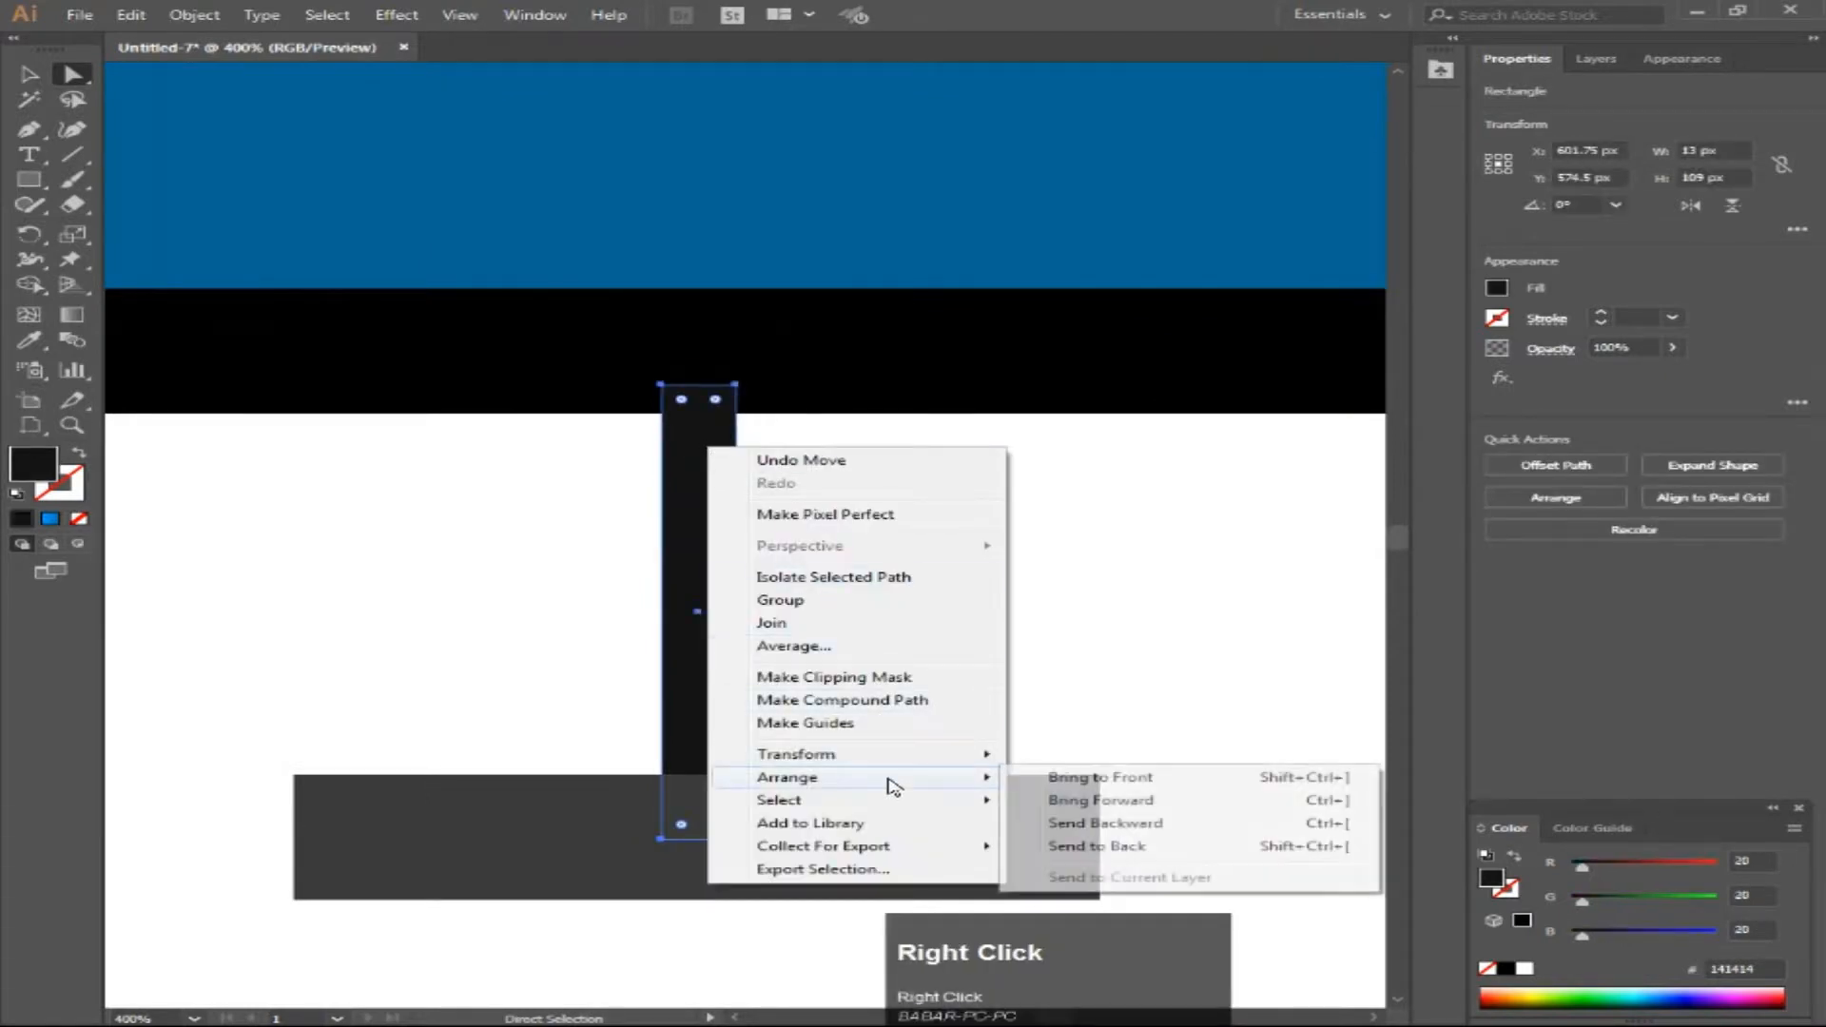
click(1085, 850)
click(885, 542)
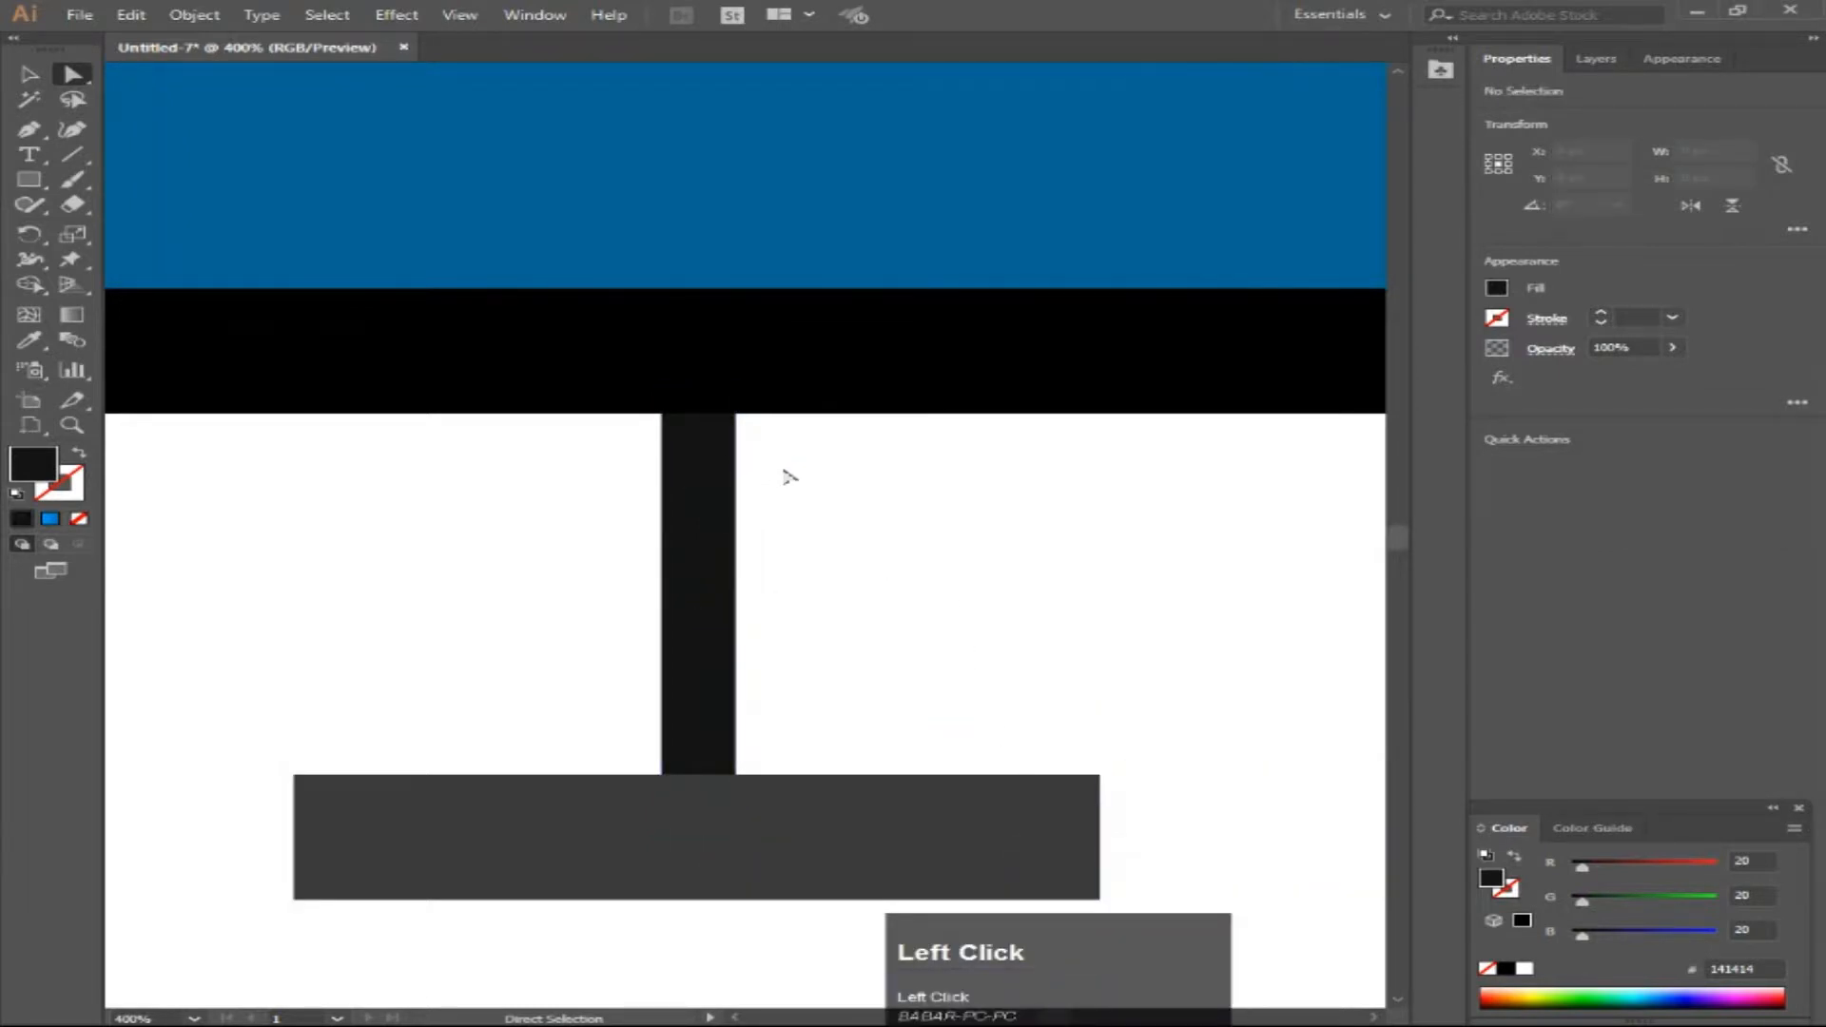
Step: Draw a circle about 5 px wide on the lower black frame near its right corner
scroll(795, 480, up, 3)
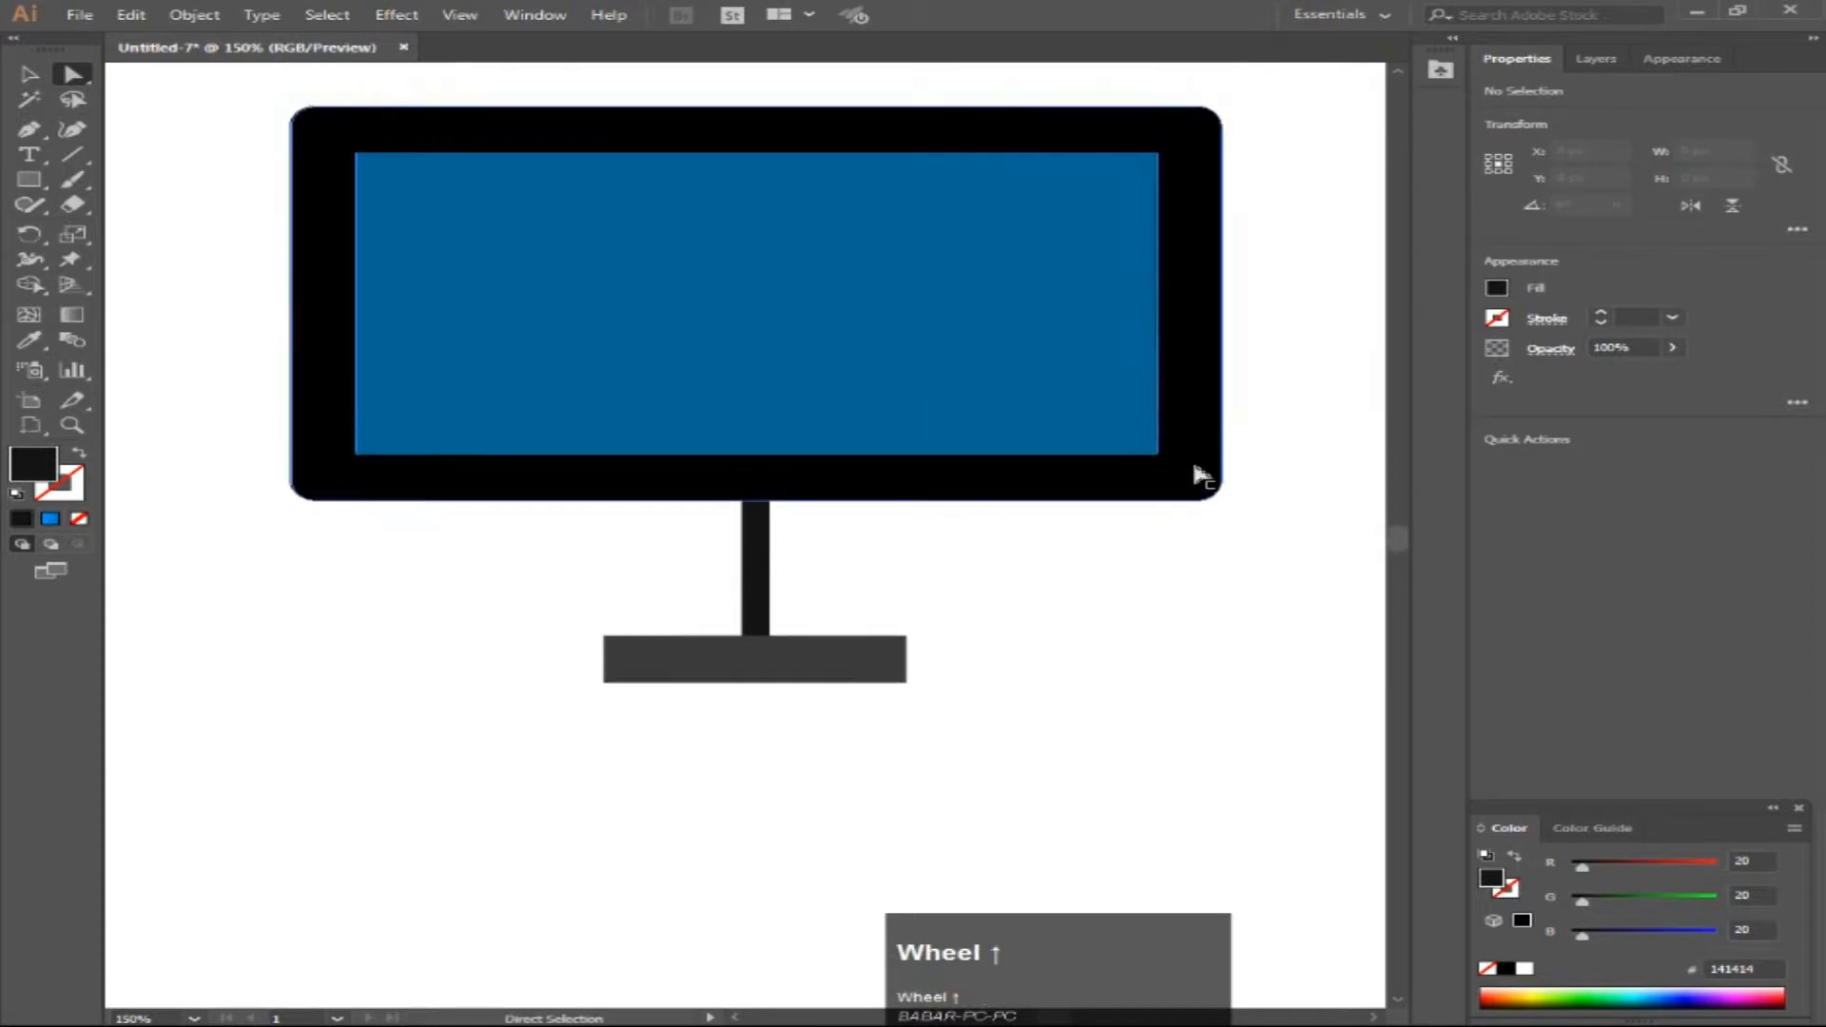
scroll(1201, 476, up, 2)
alt+scroll(1200, 514, up, 1)
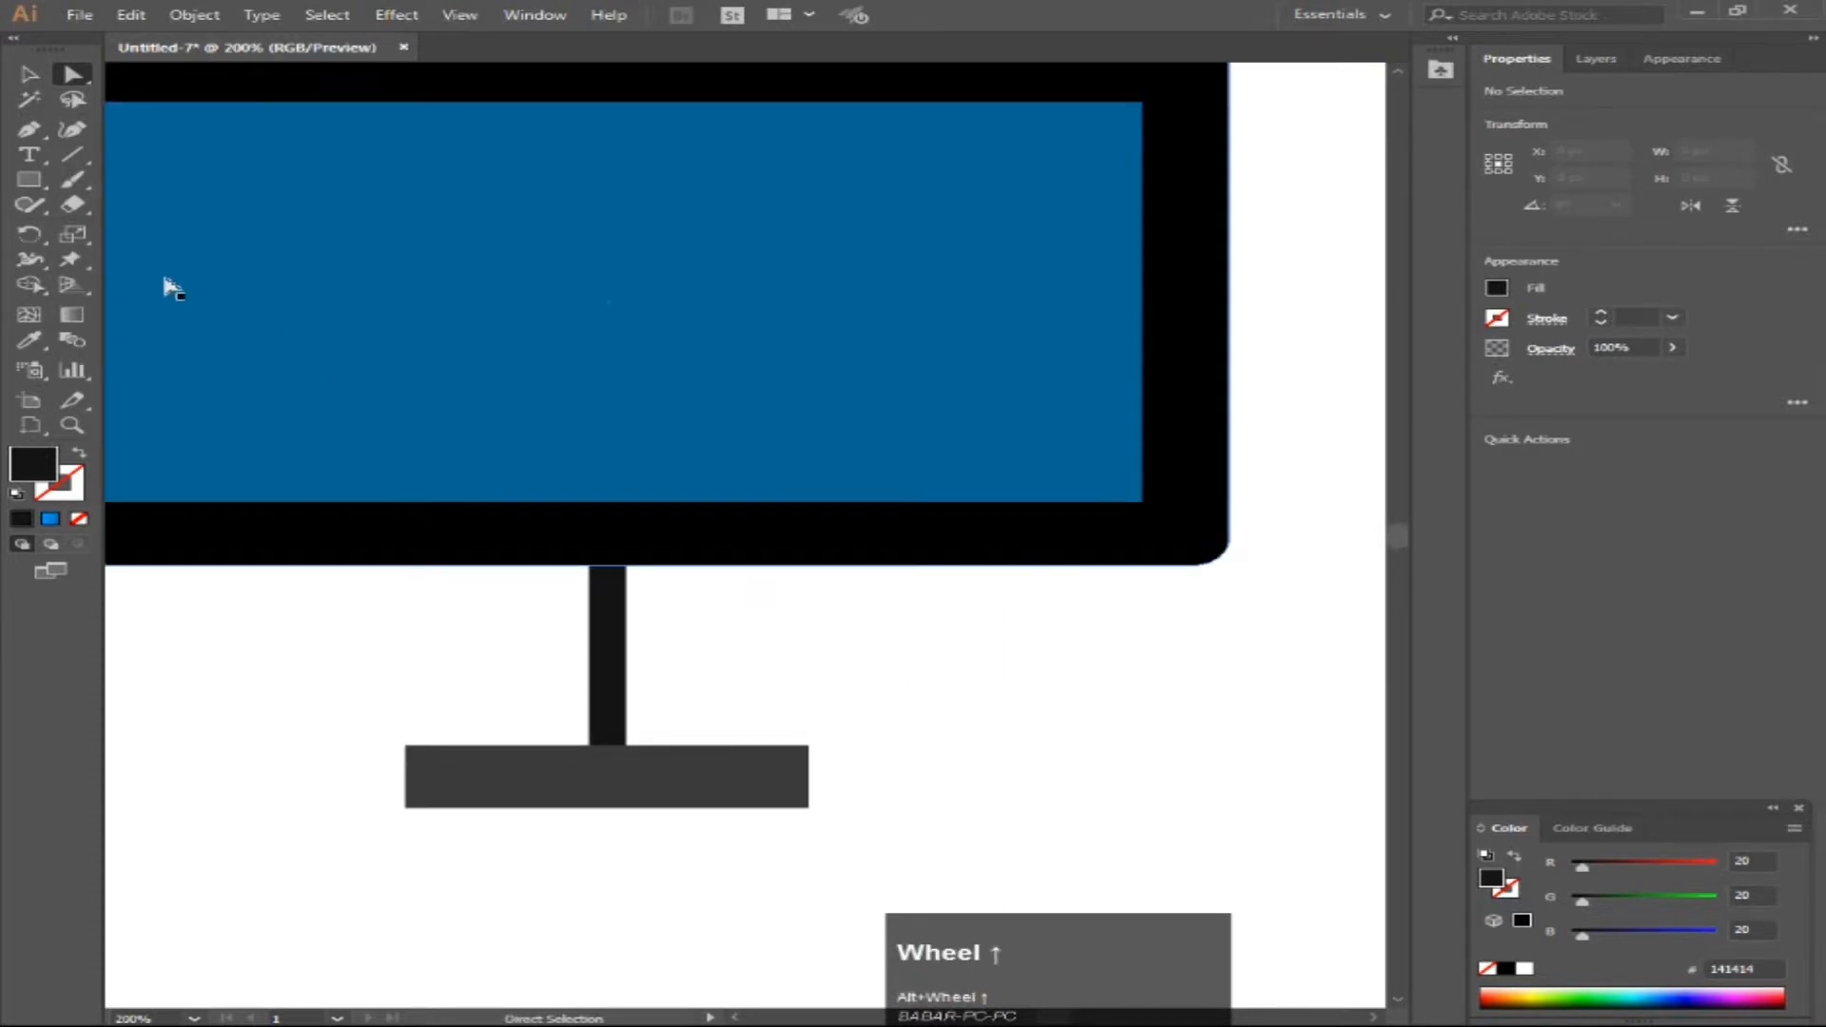
right_click(34, 183)
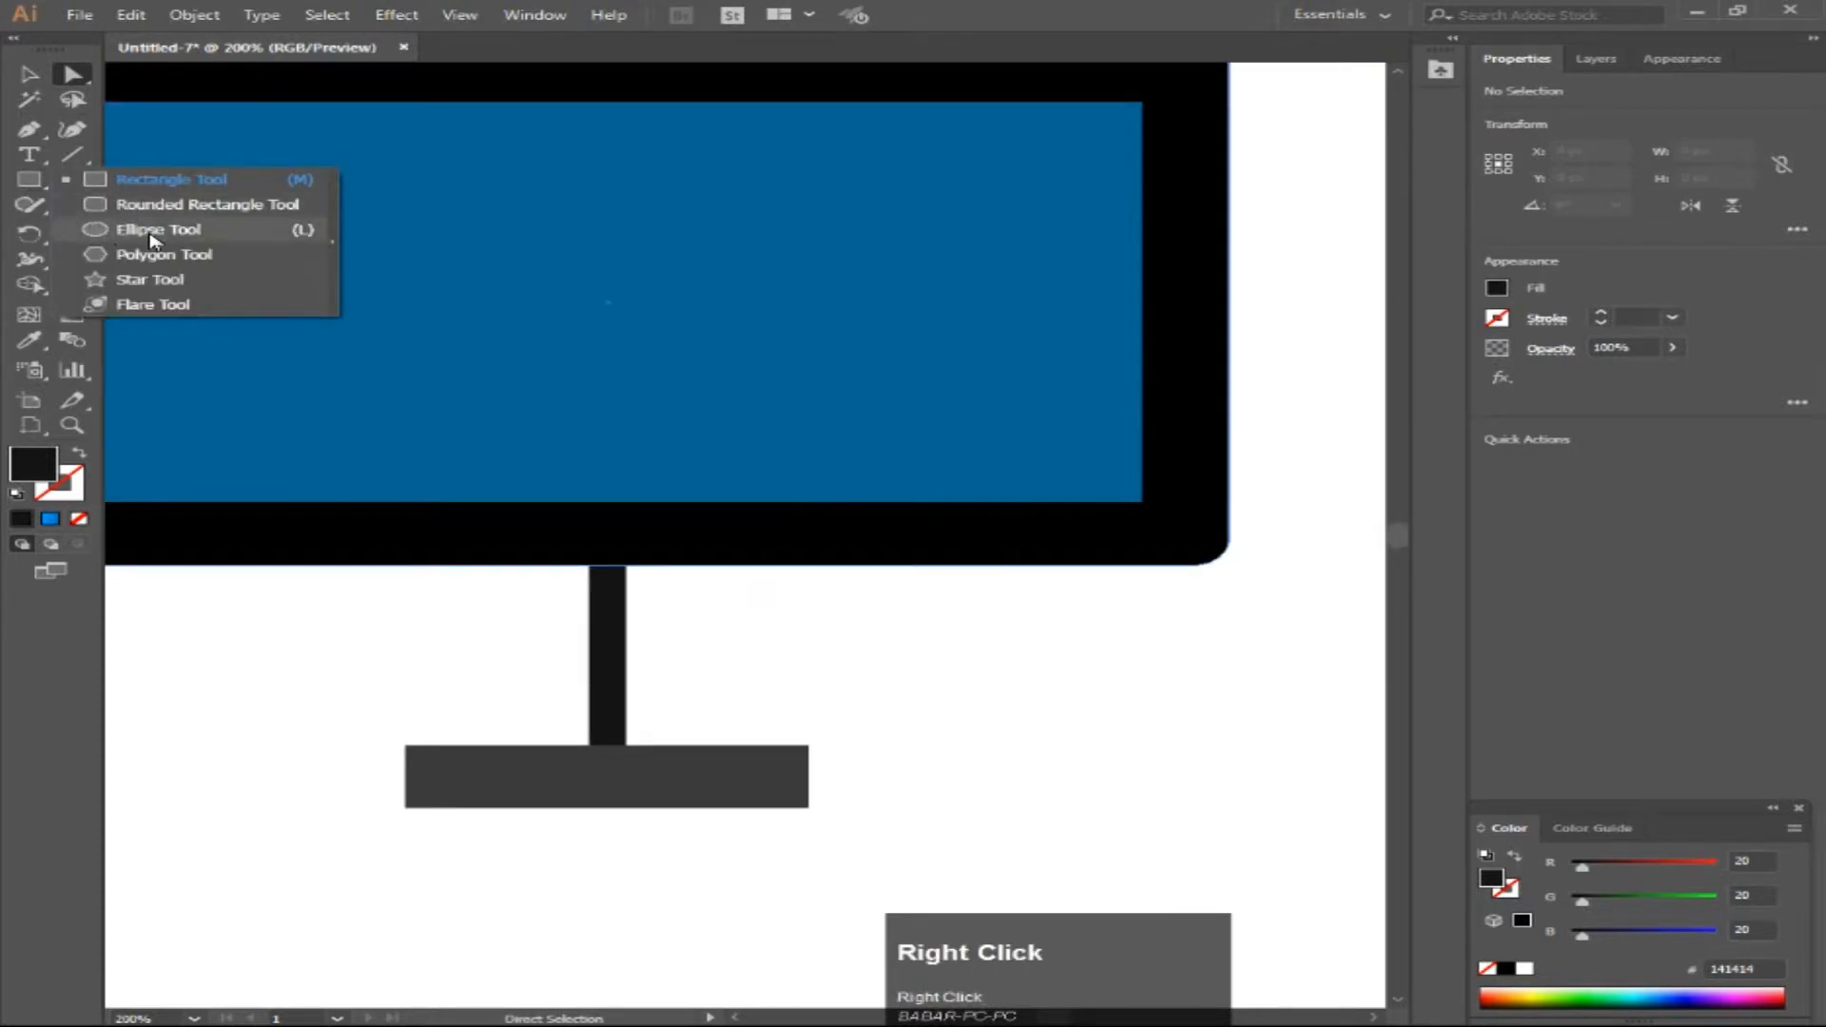
click(108, 231)
alt+scroll(1156, 529, up, 2)
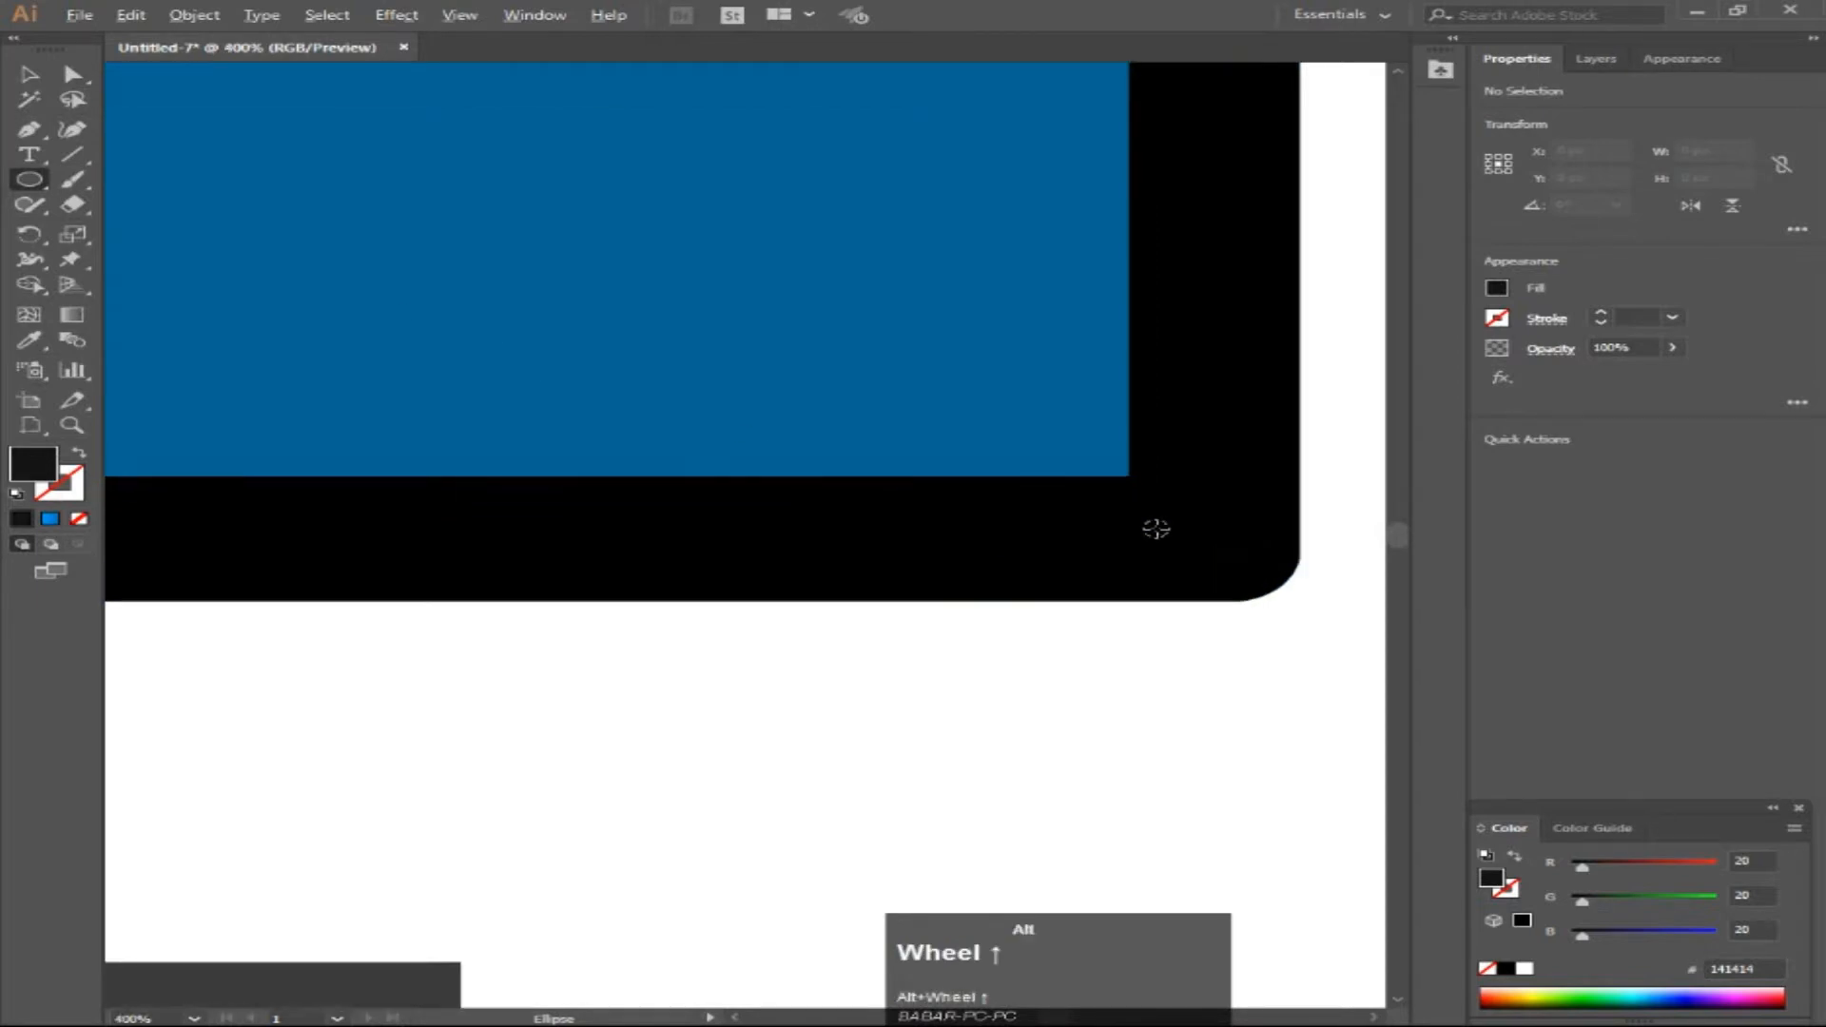
drag(1008, 531, 1033, 556)
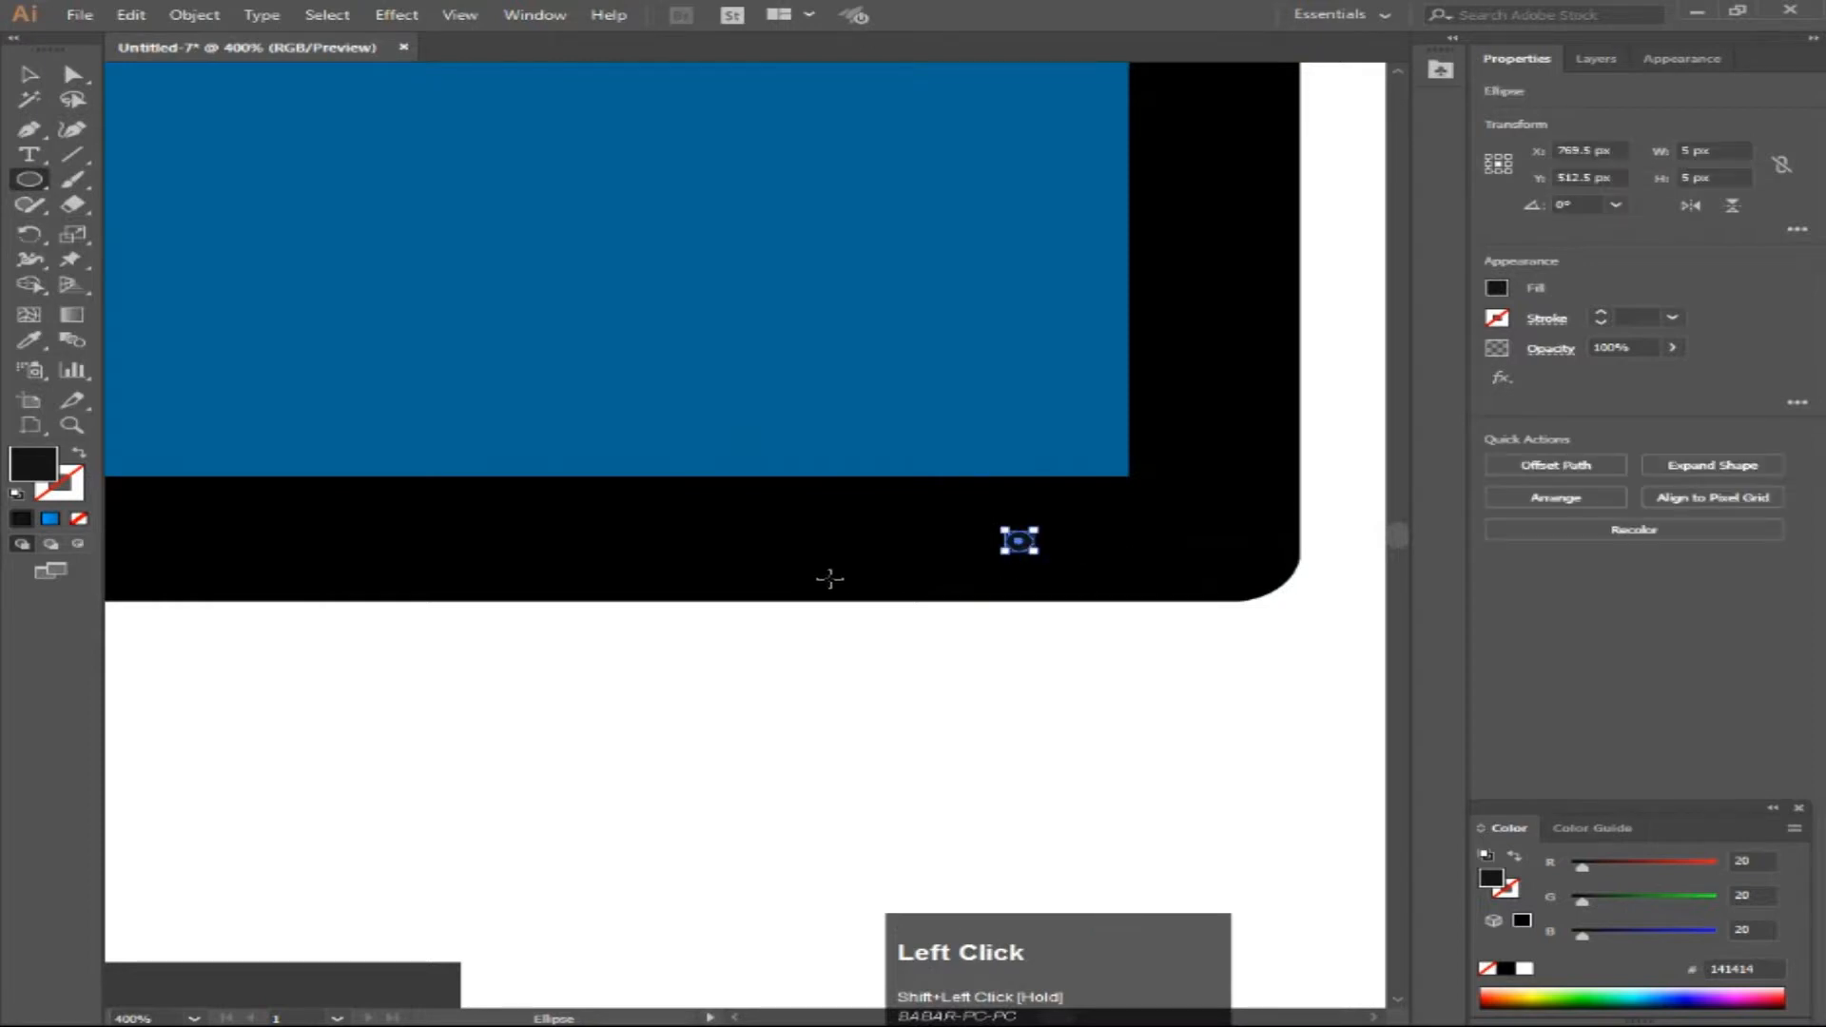
Step: Fill the small circle with light blue 43CEFF and deselect it
double_click(38, 463)
drag(1460, 302, 1405, 239)
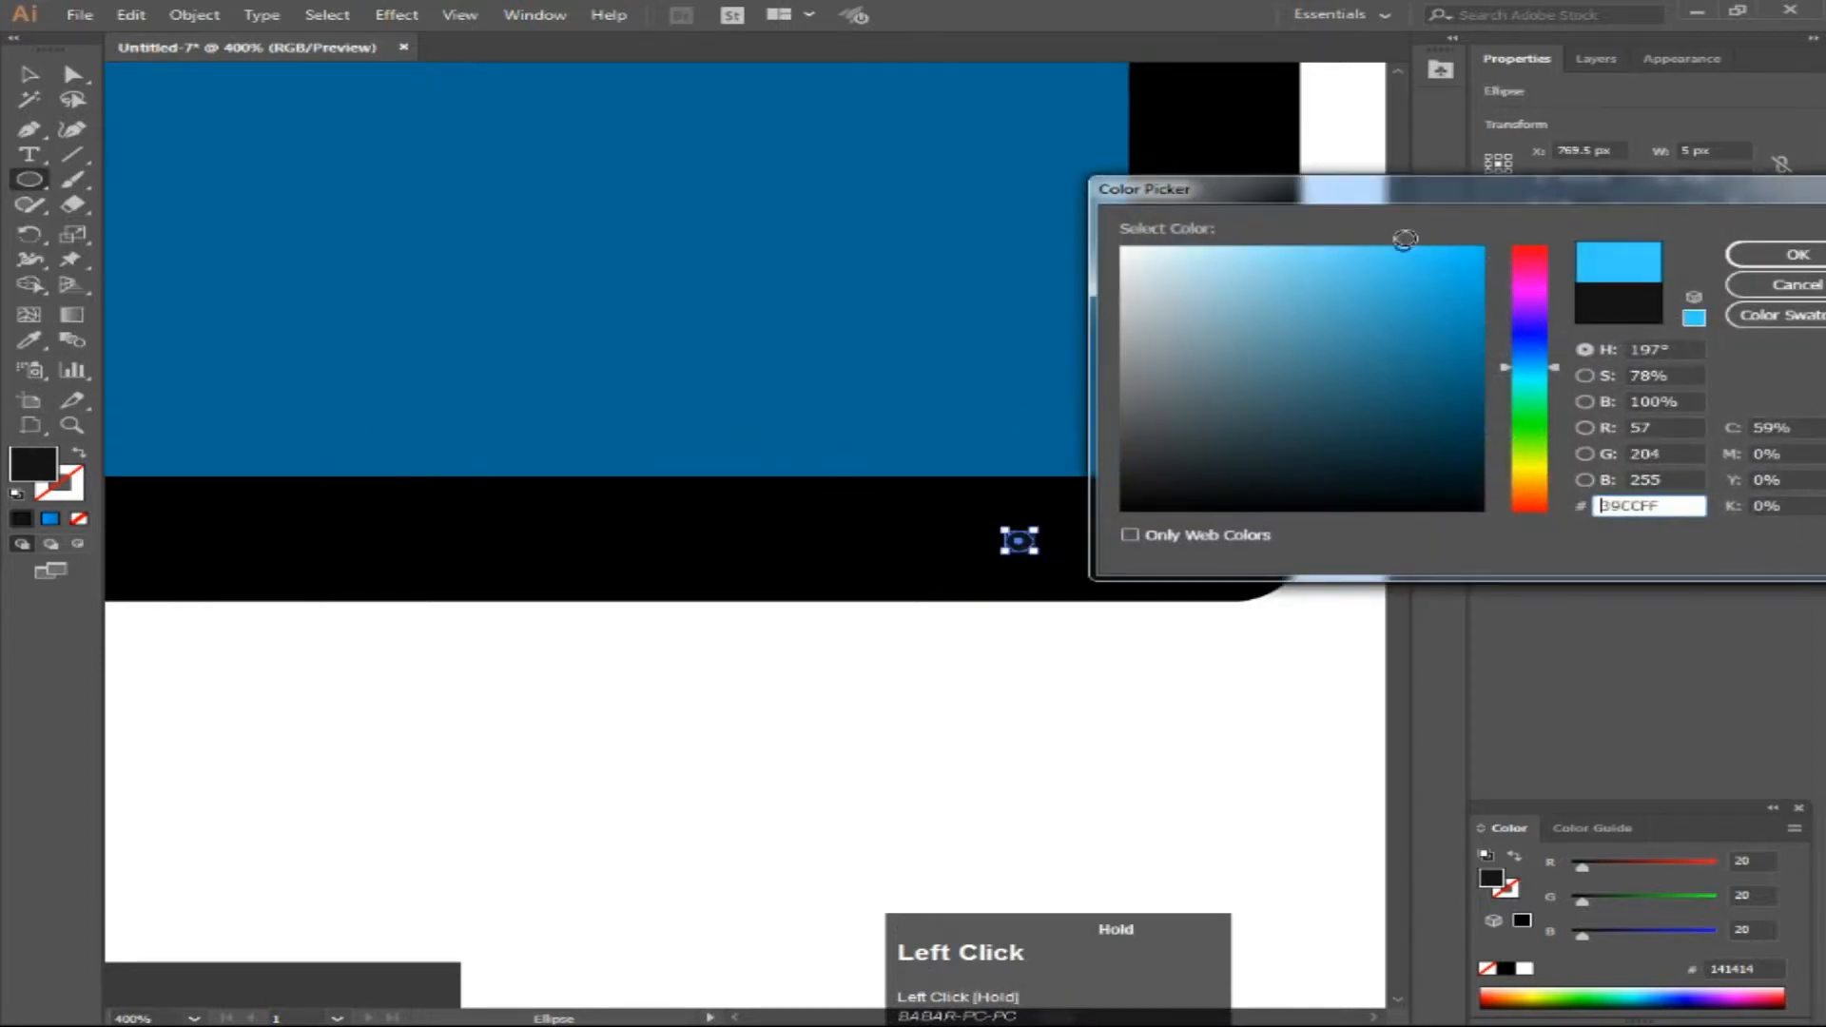
click(1741, 257)
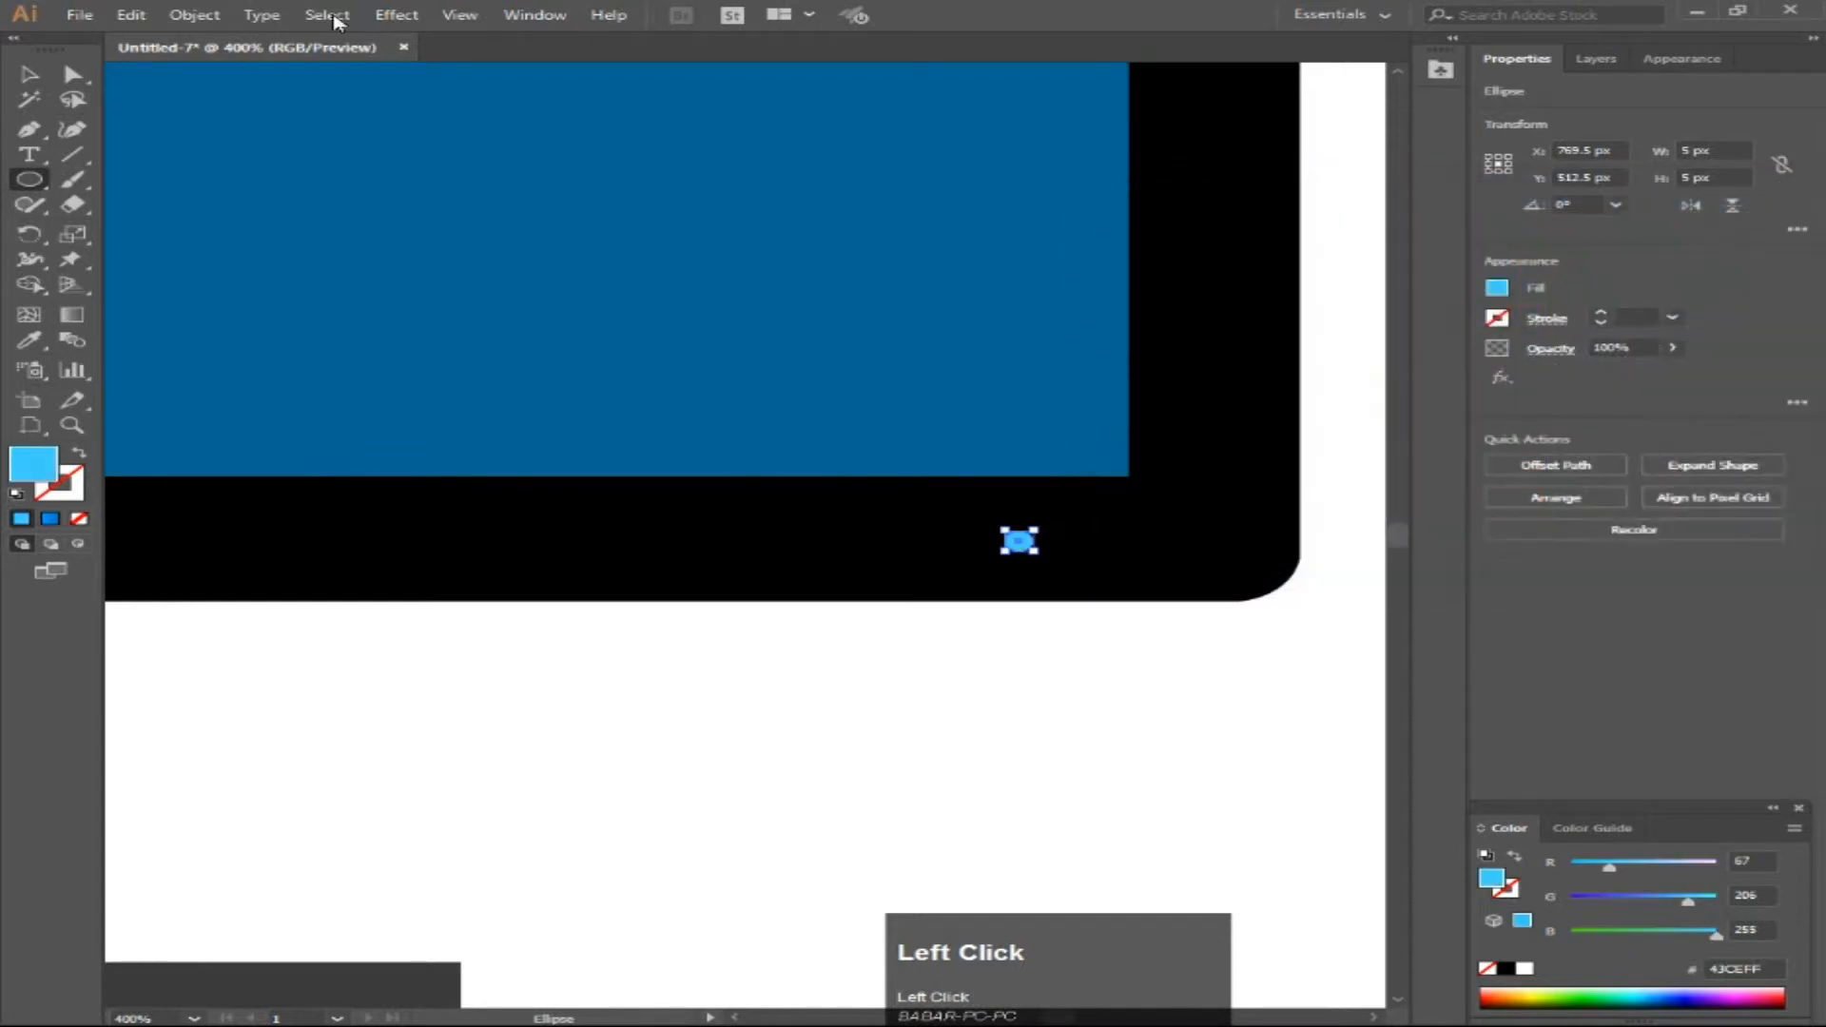
click(73, 75)
click(1110, 775)
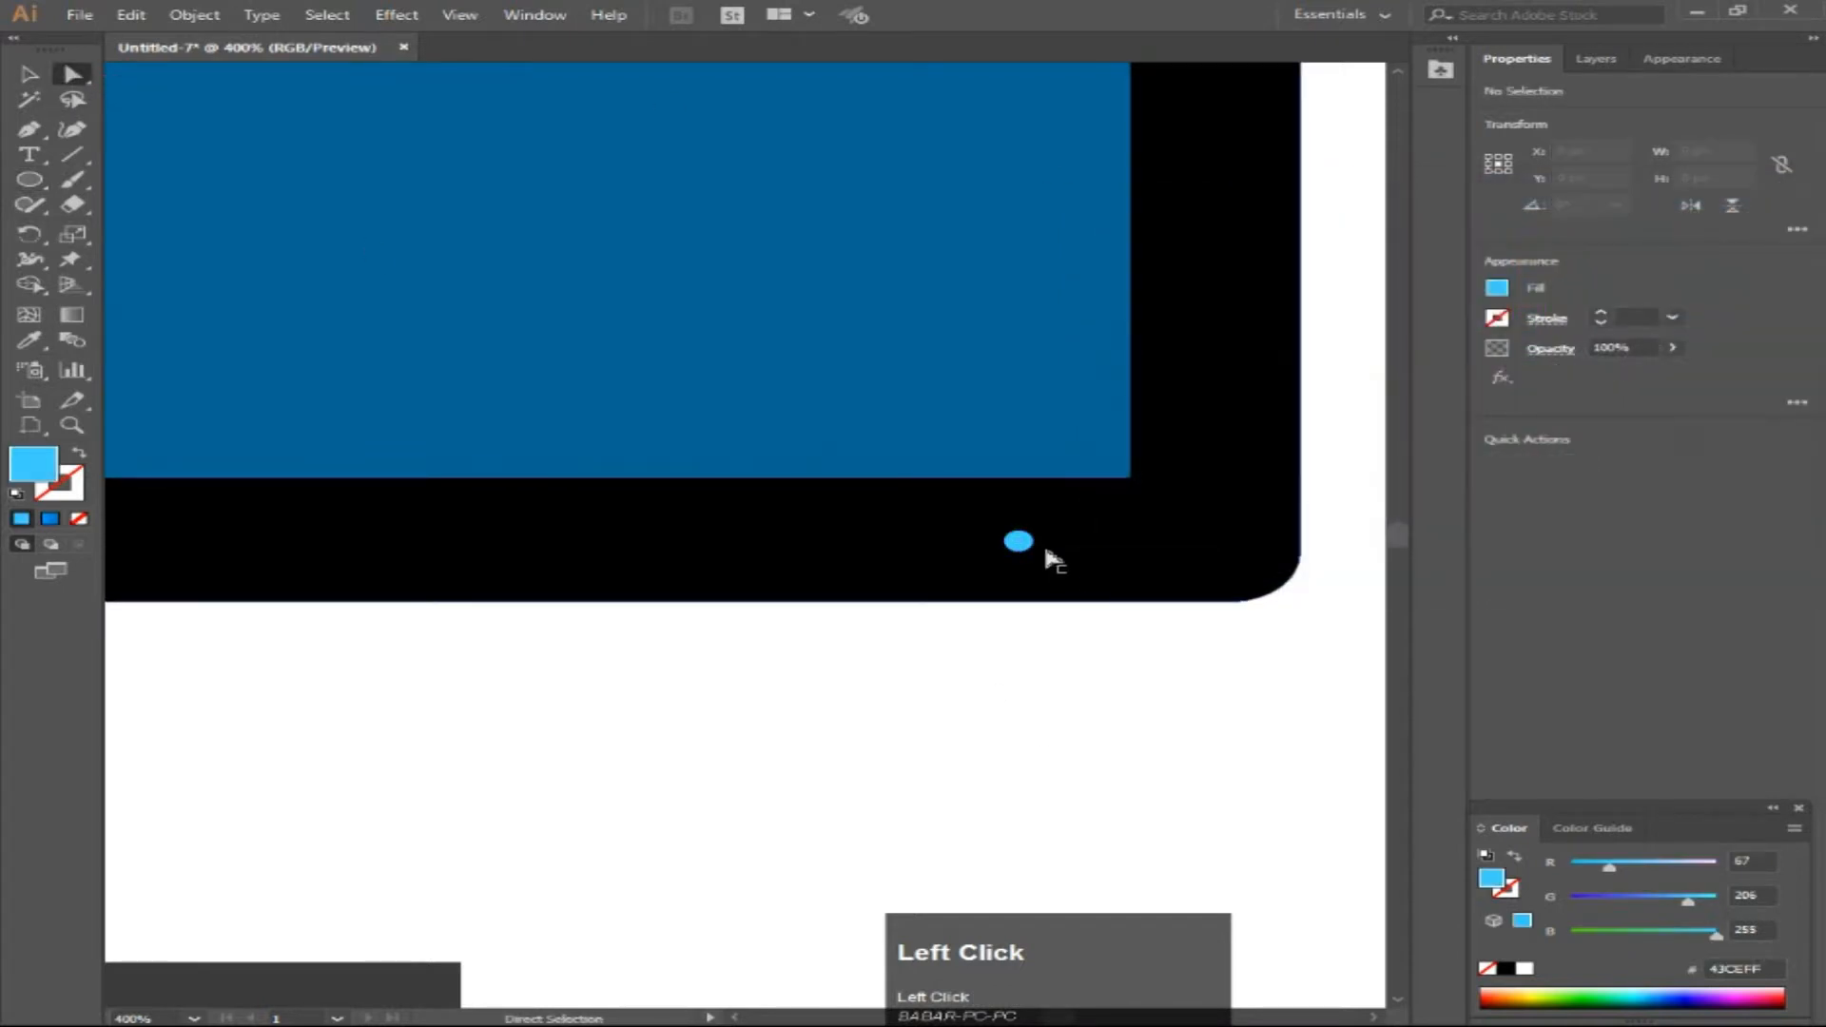
Step: Duplicate the small blue circle just to its left and enlarge the copy to about 11 px
drag(1026, 546, 966, 552)
click(968, 591)
click(917, 685)
scroll(917, 685, down, 3)
scroll(917, 685, up, 3)
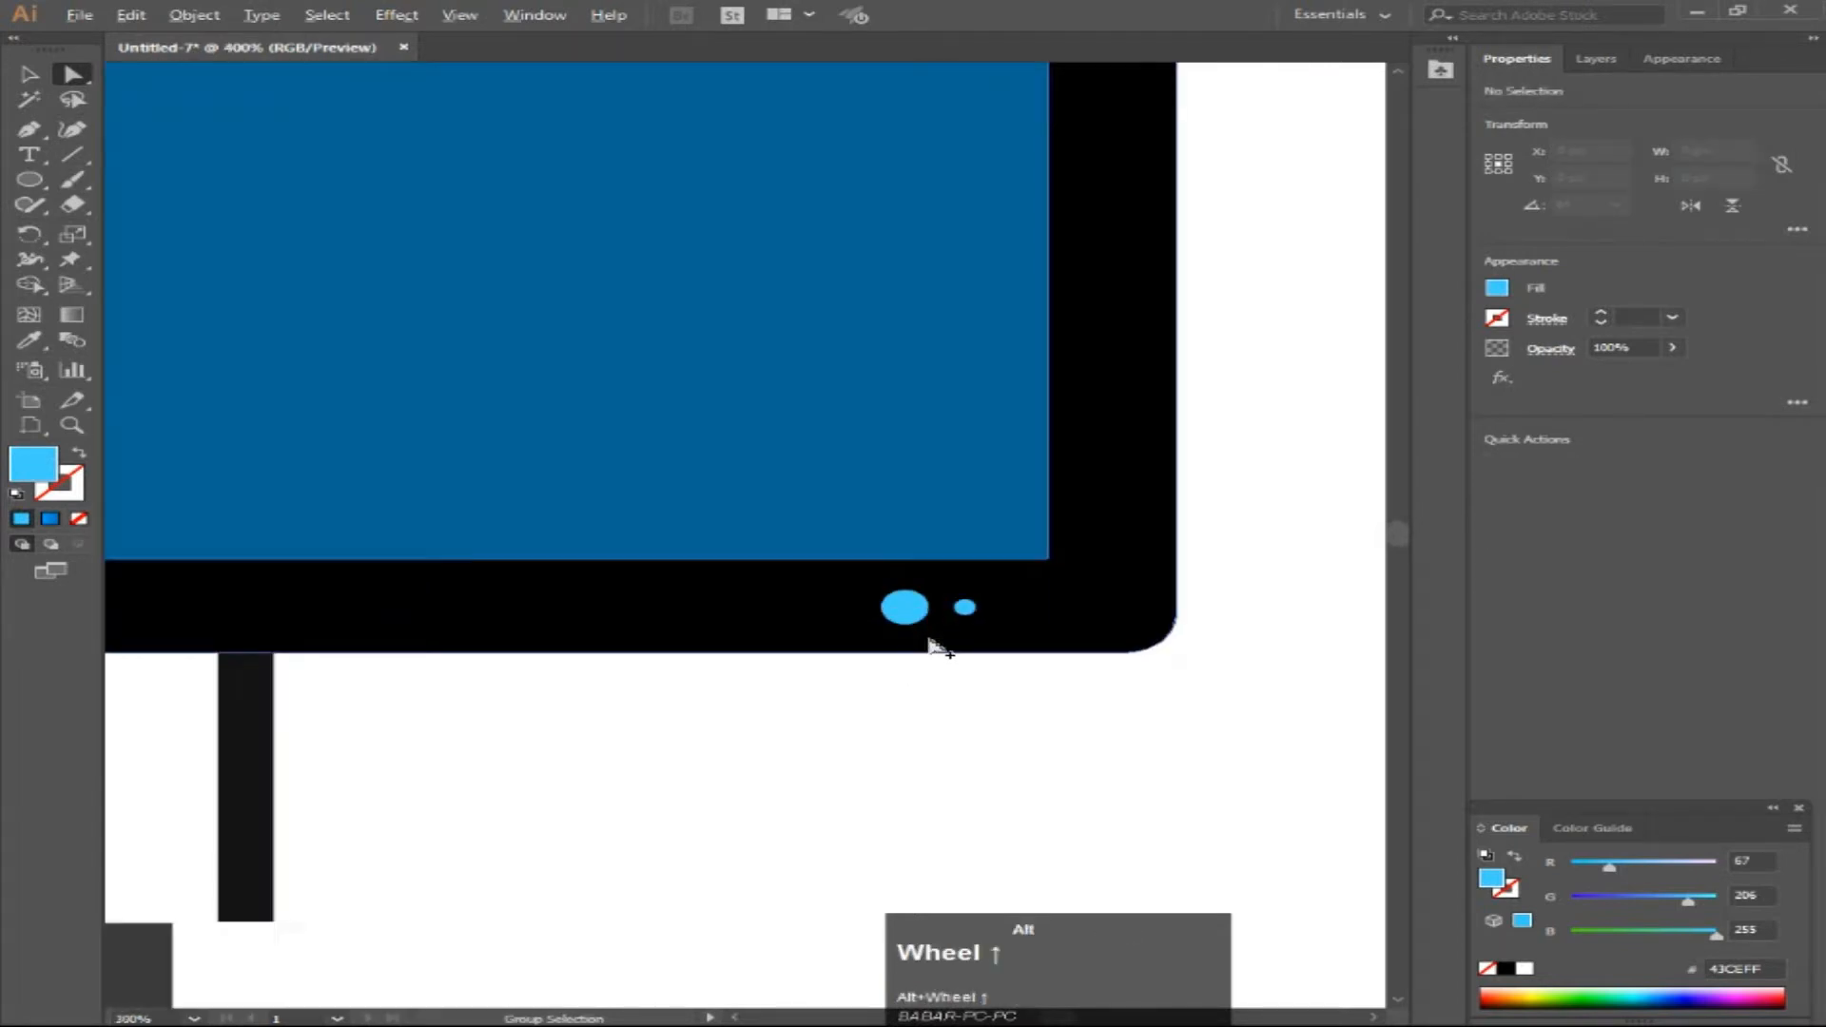
scroll(930, 647, up, 2)
Step: Scale the larger blue circle down slightly, keeping it beside the small one
ctrl+shift+click(921, 596)
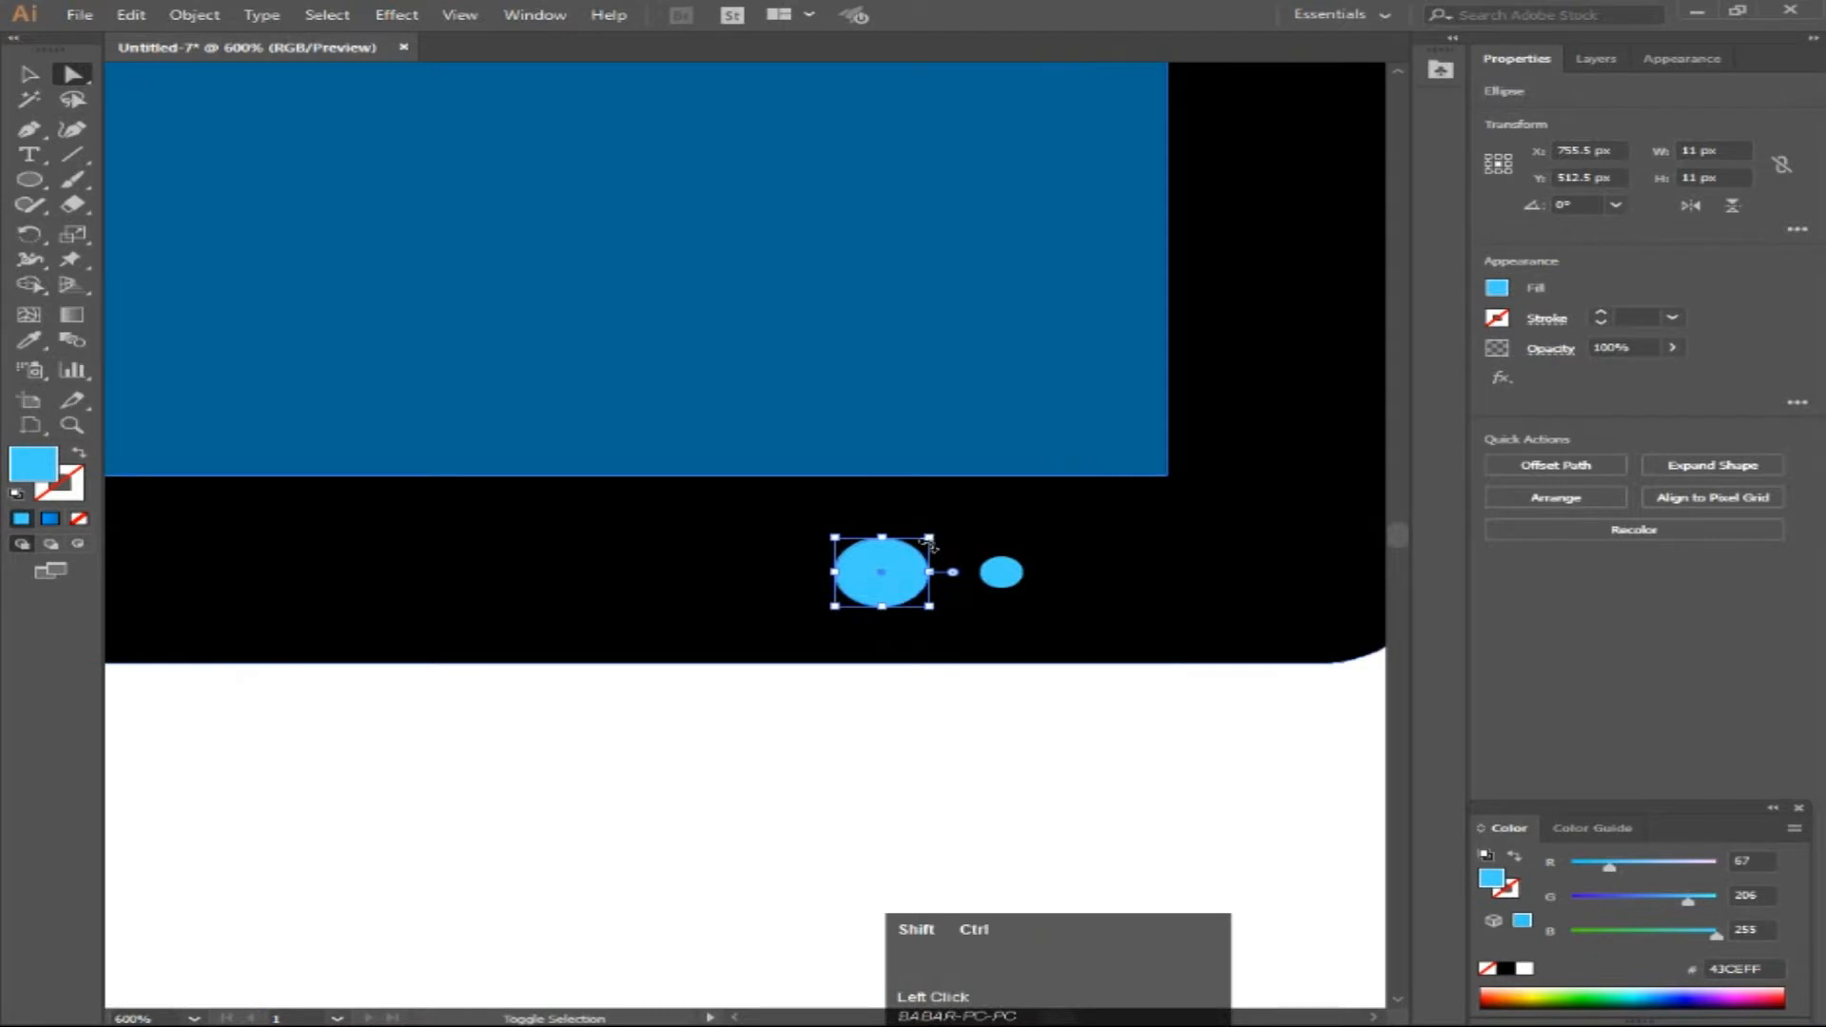
drag(929, 537, 924, 577)
click(961, 769)
click(914, 722)
Step: Add the text LED in white FFFFFF at 12 pt on the upper black frame near its left corner
scroll(826, 738, down, 4)
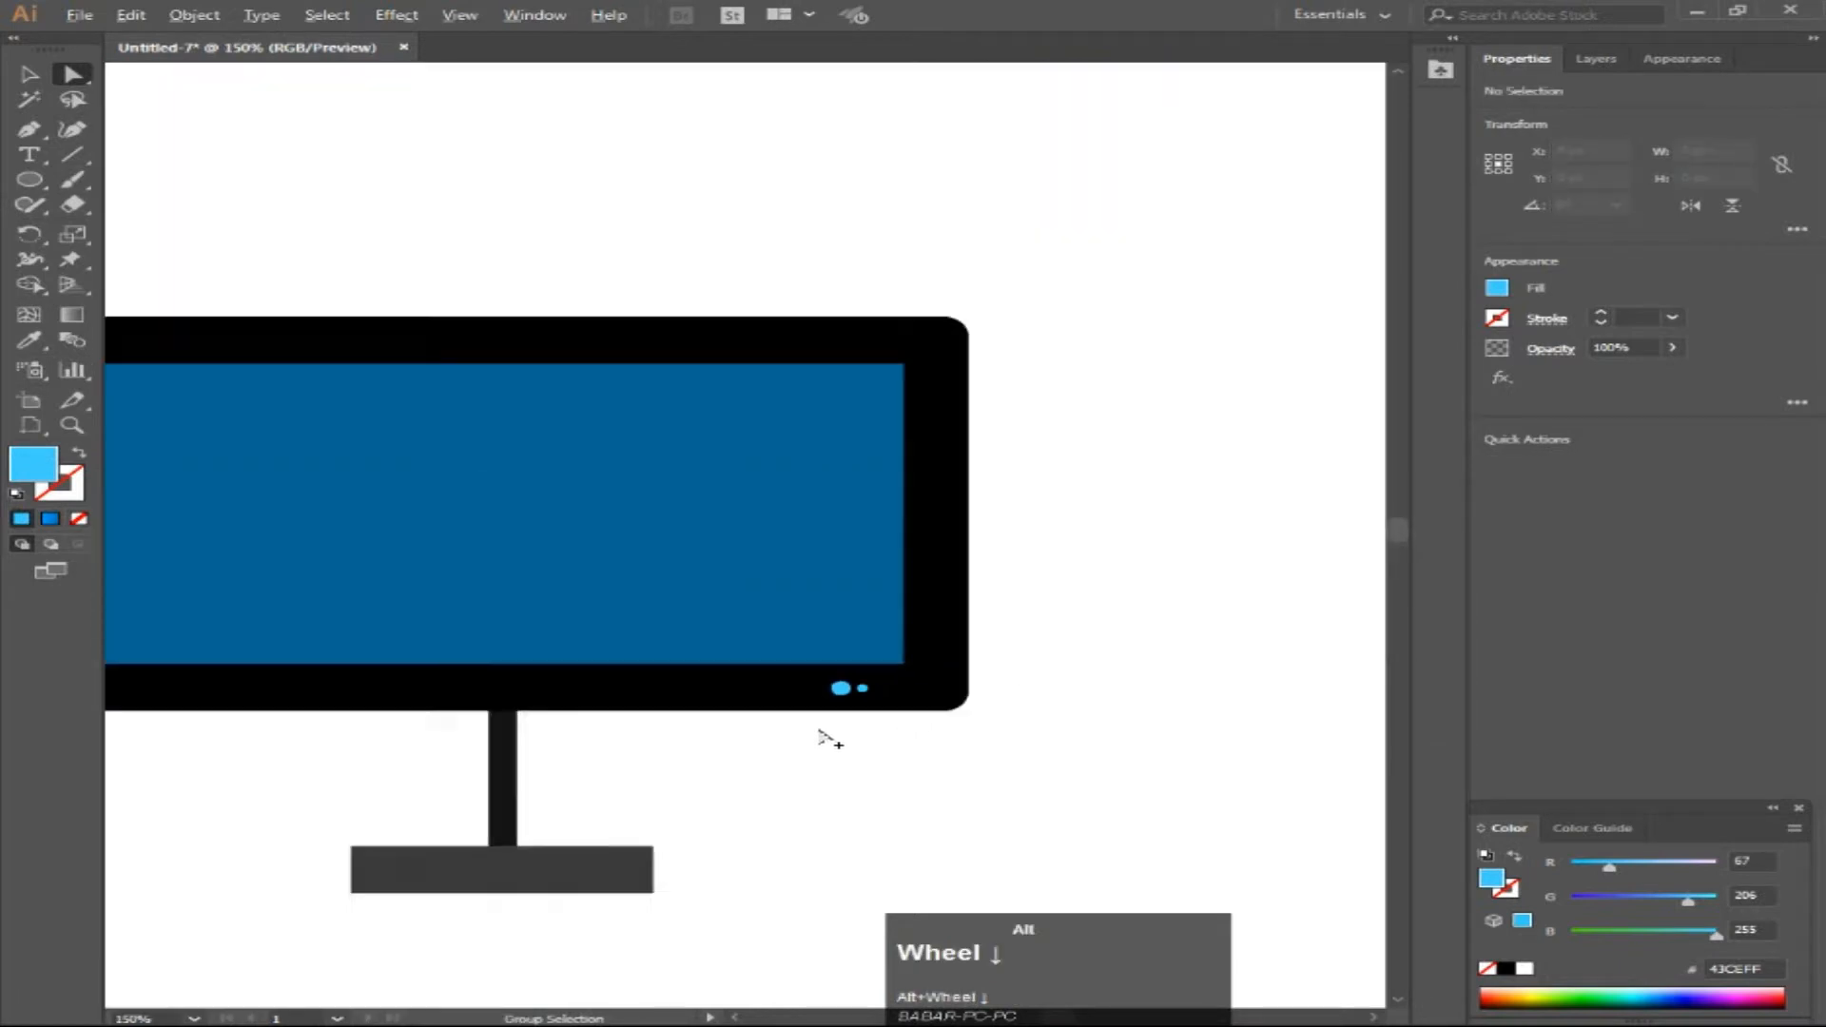
scroll(809, 734, down, 1)
scroll(364, 470, up, 1)
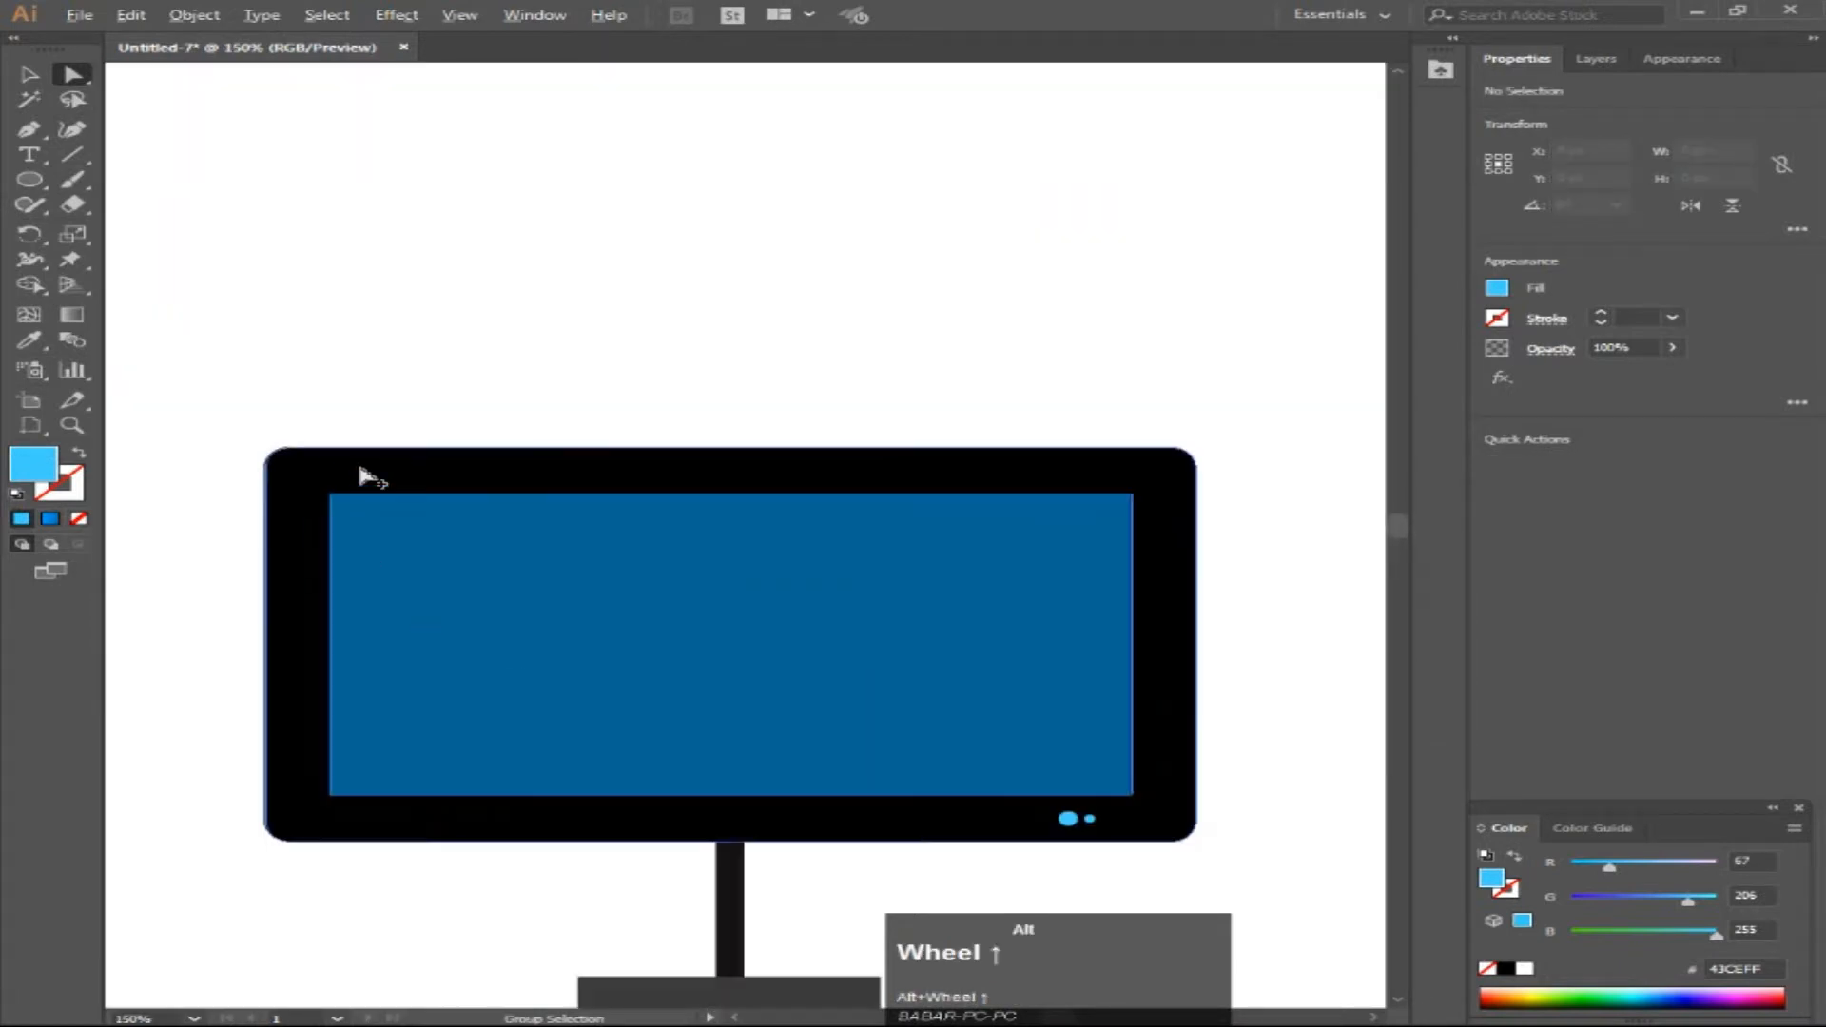
scroll(365, 475, up, 1)
click(28, 154)
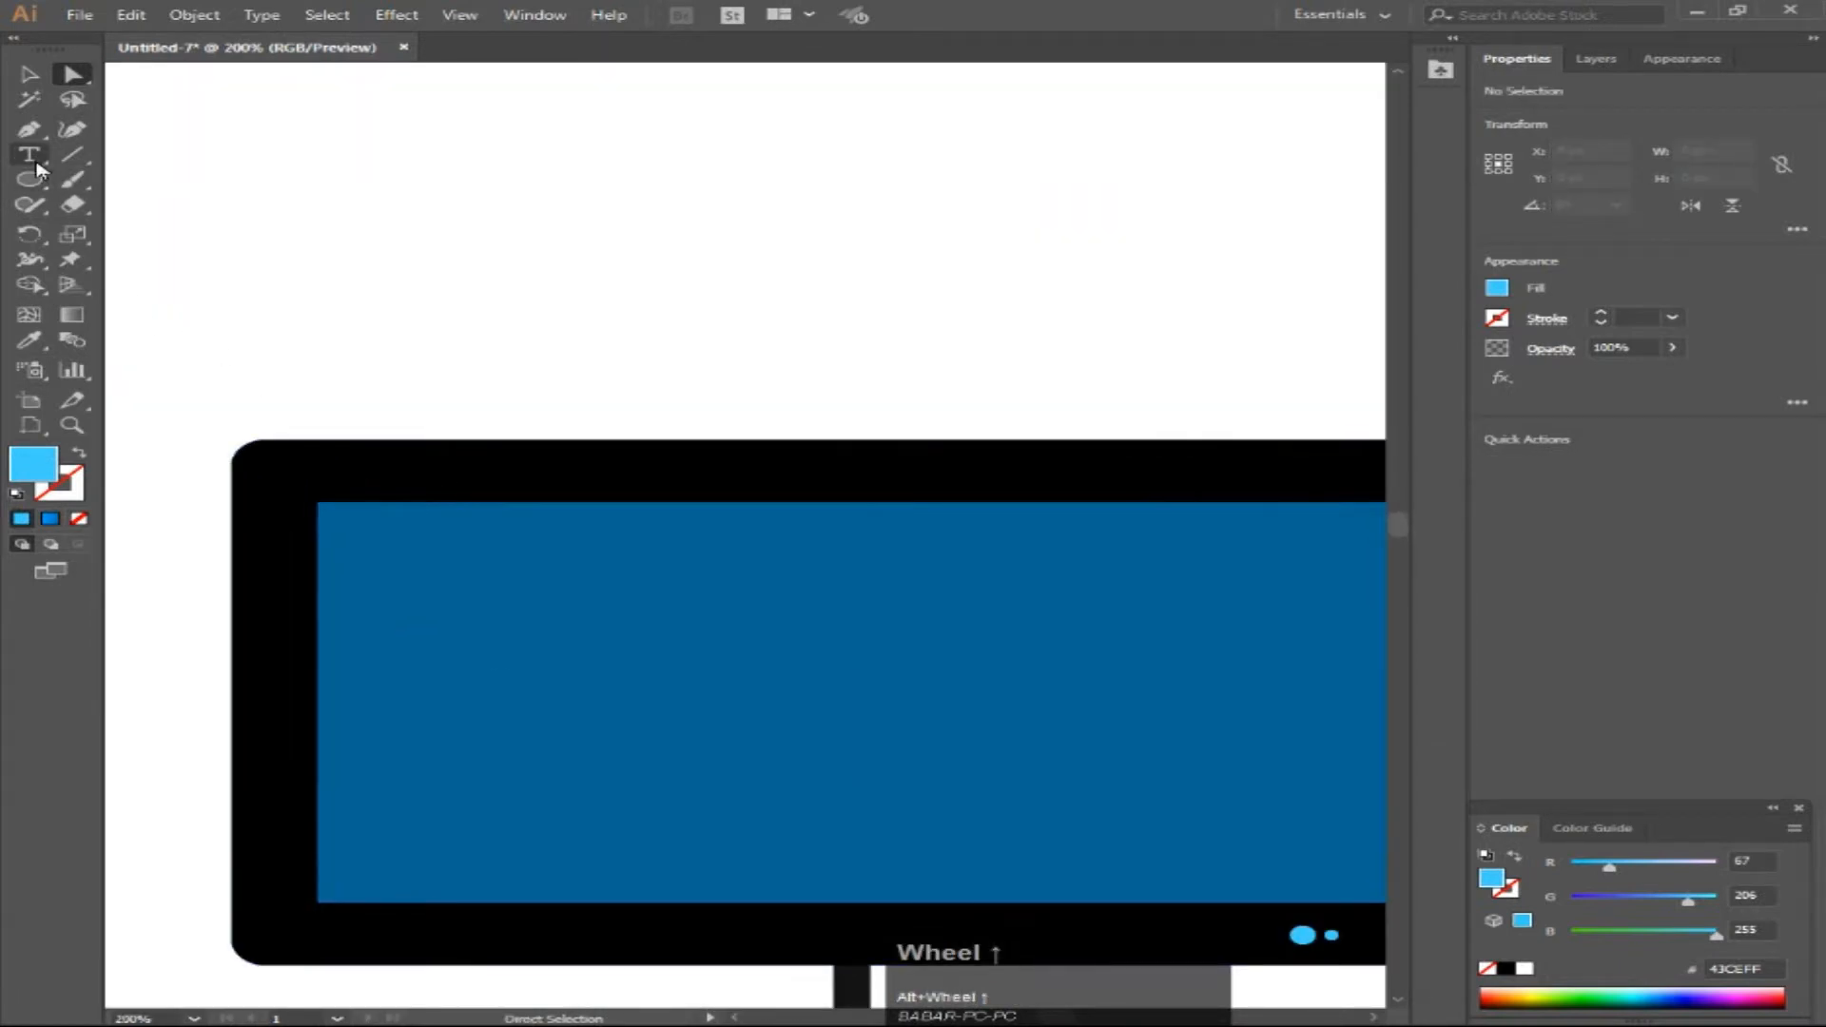
click(386, 473)
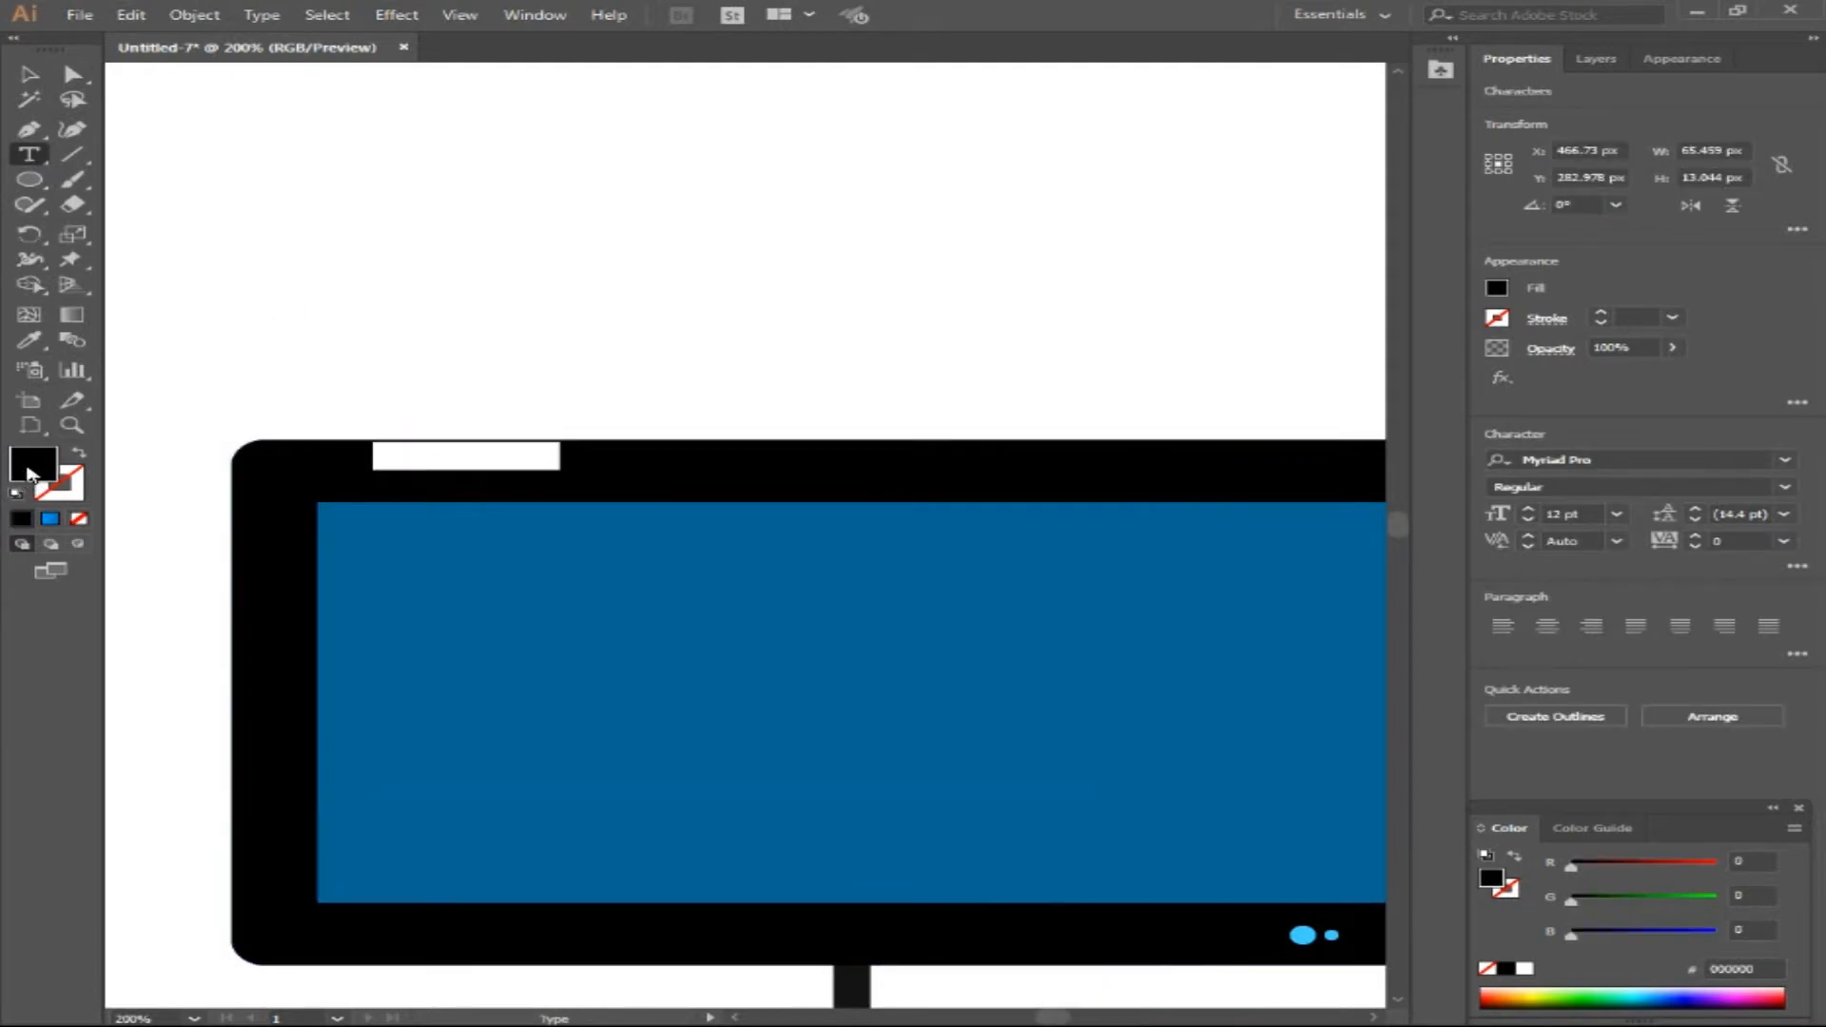
double_click(30, 466)
text(ffffff)
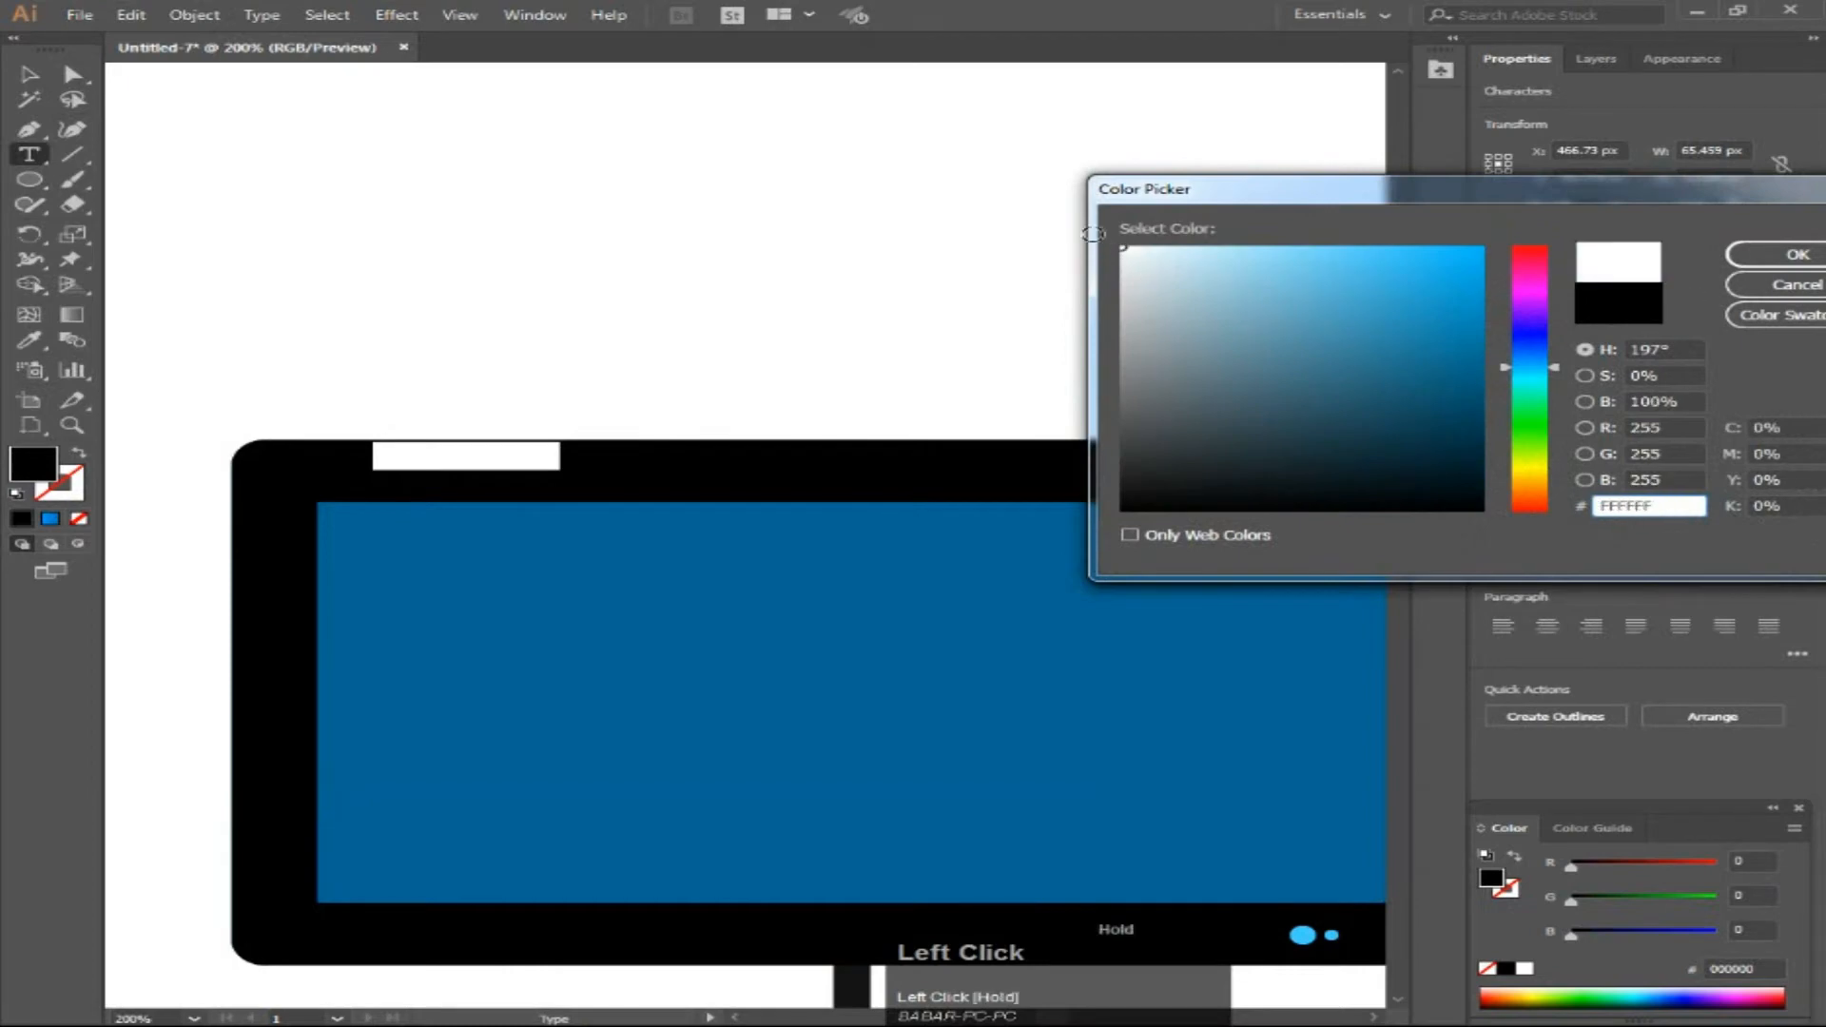
click(1798, 254)
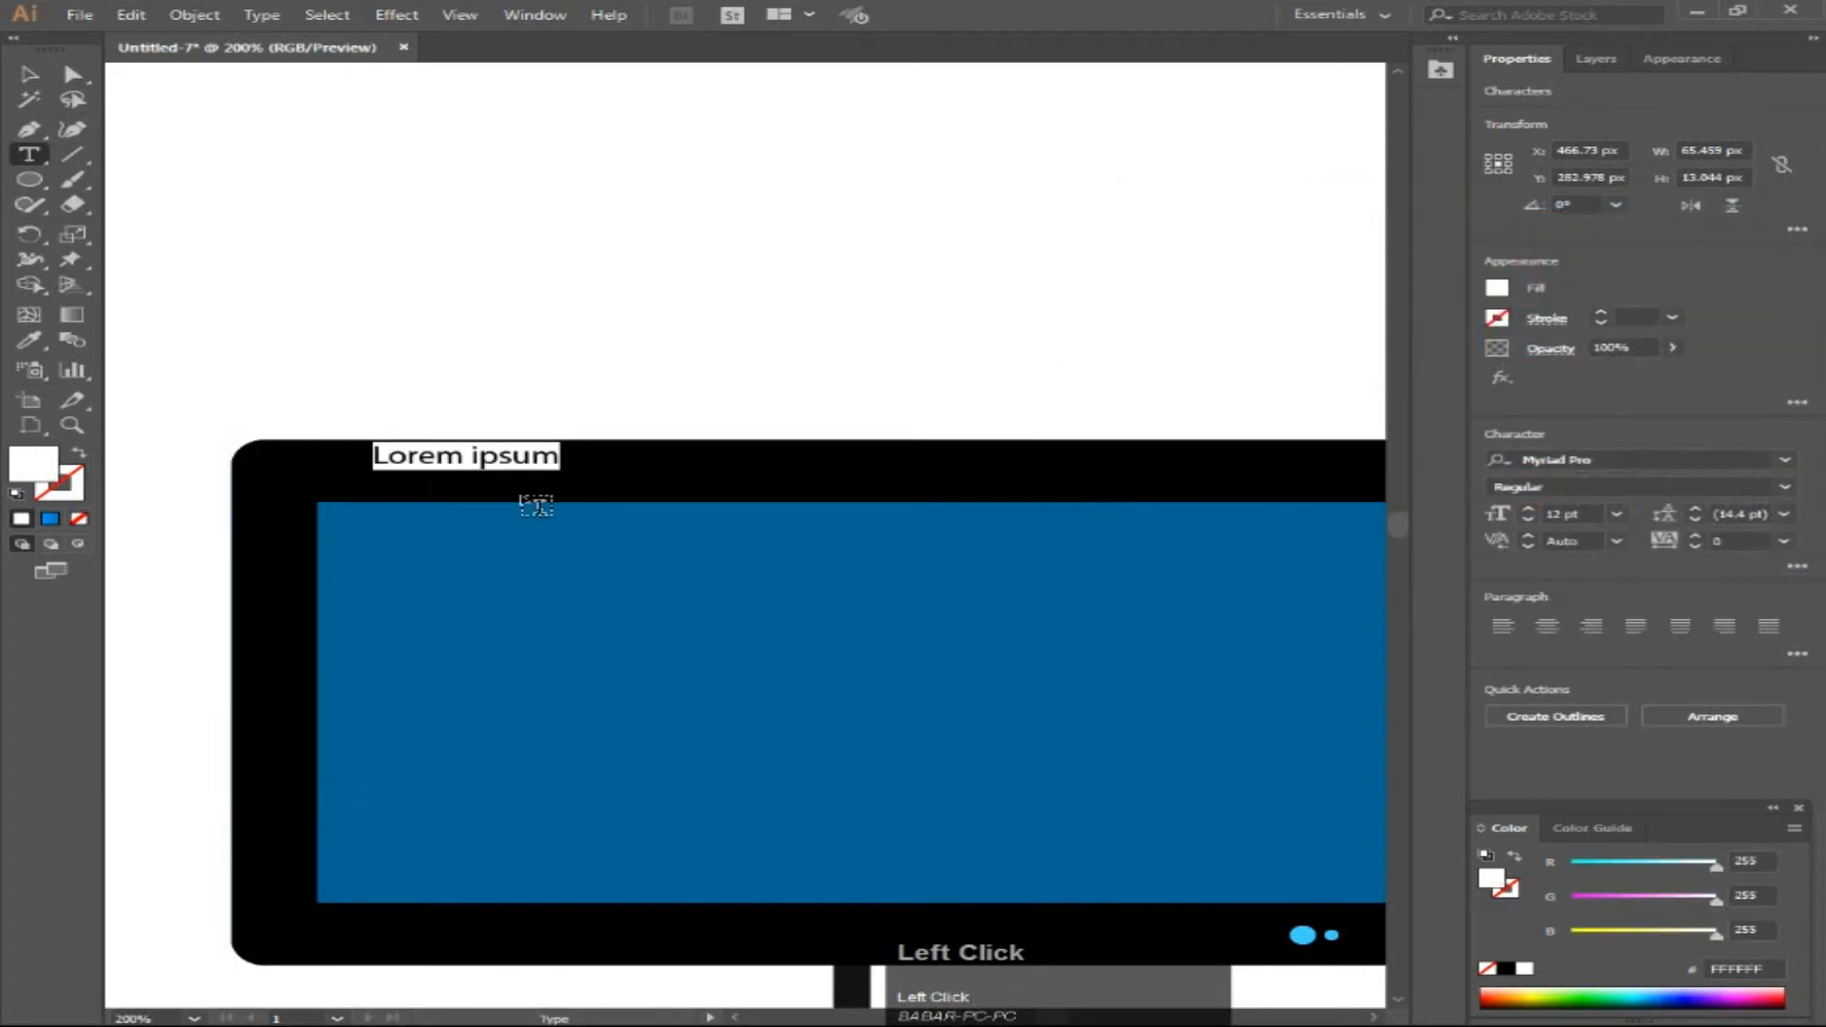
key(Caps_Lock)
text(LED)
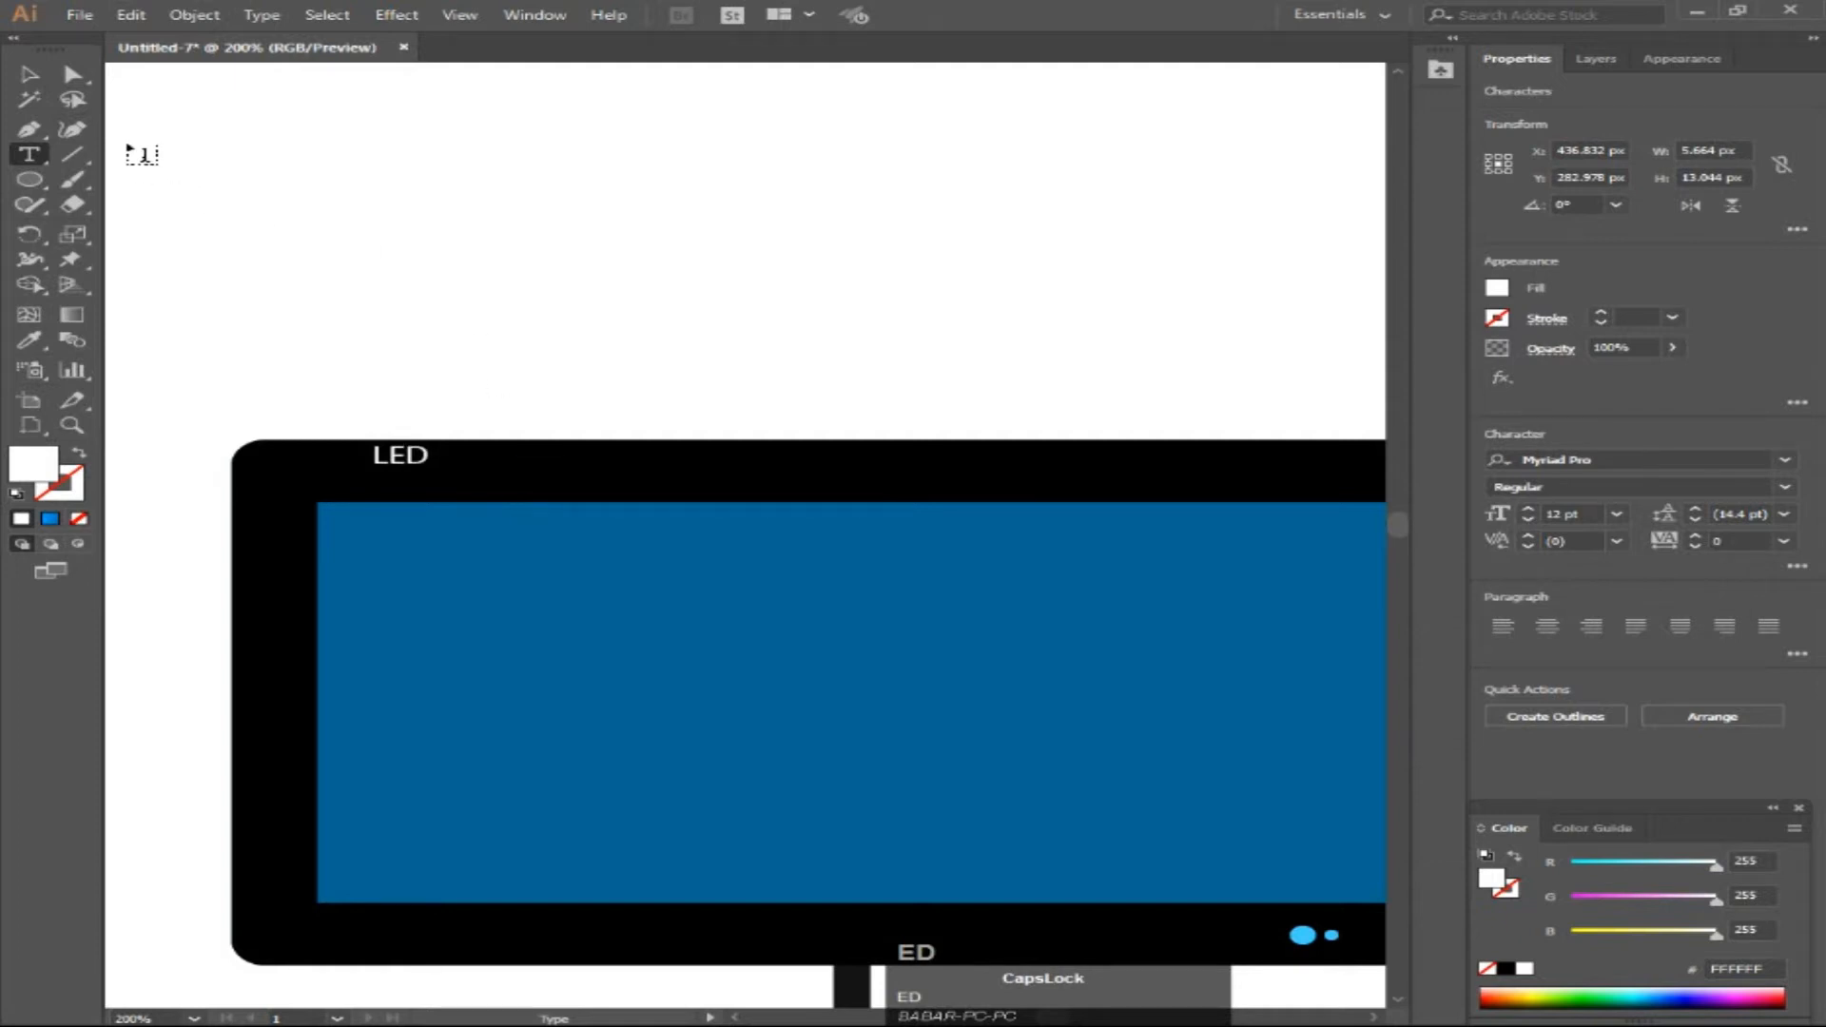
Step: Enlarge the LED label to about 19 pt, set its font to Airstrike Regular, and deselect it
click(71, 75)
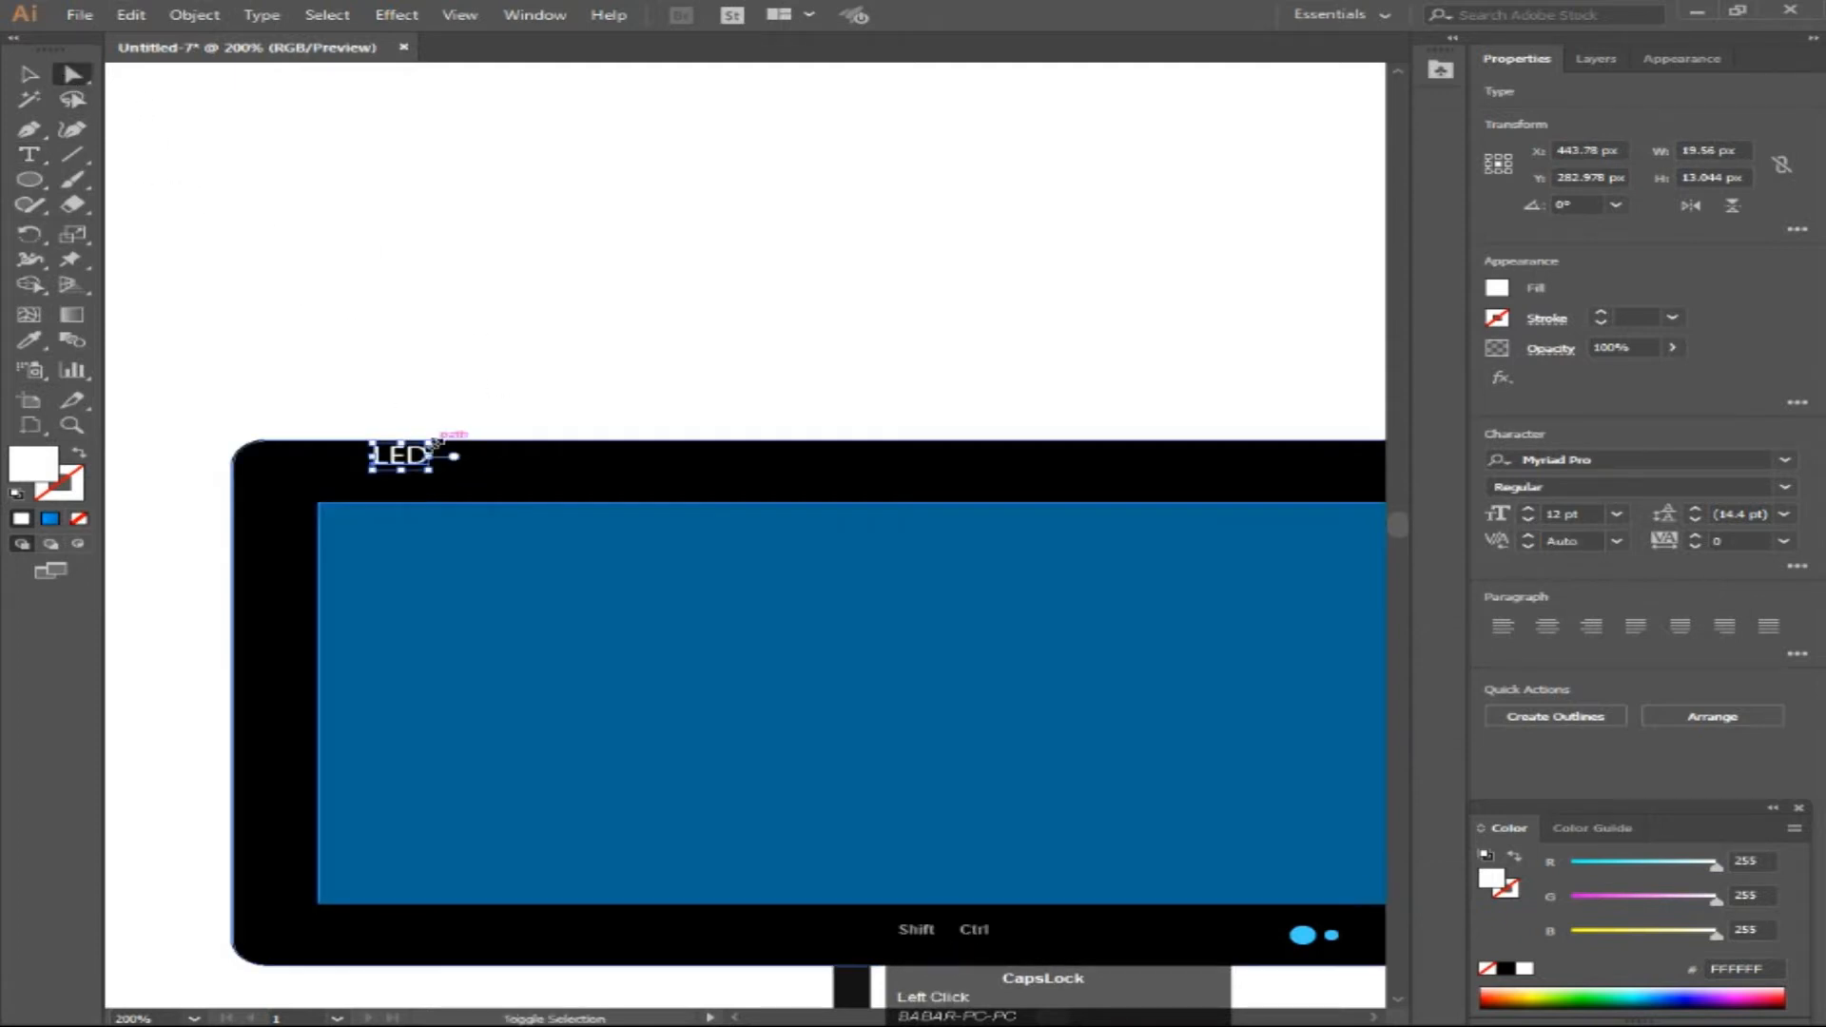
drag(435, 444, 418, 483)
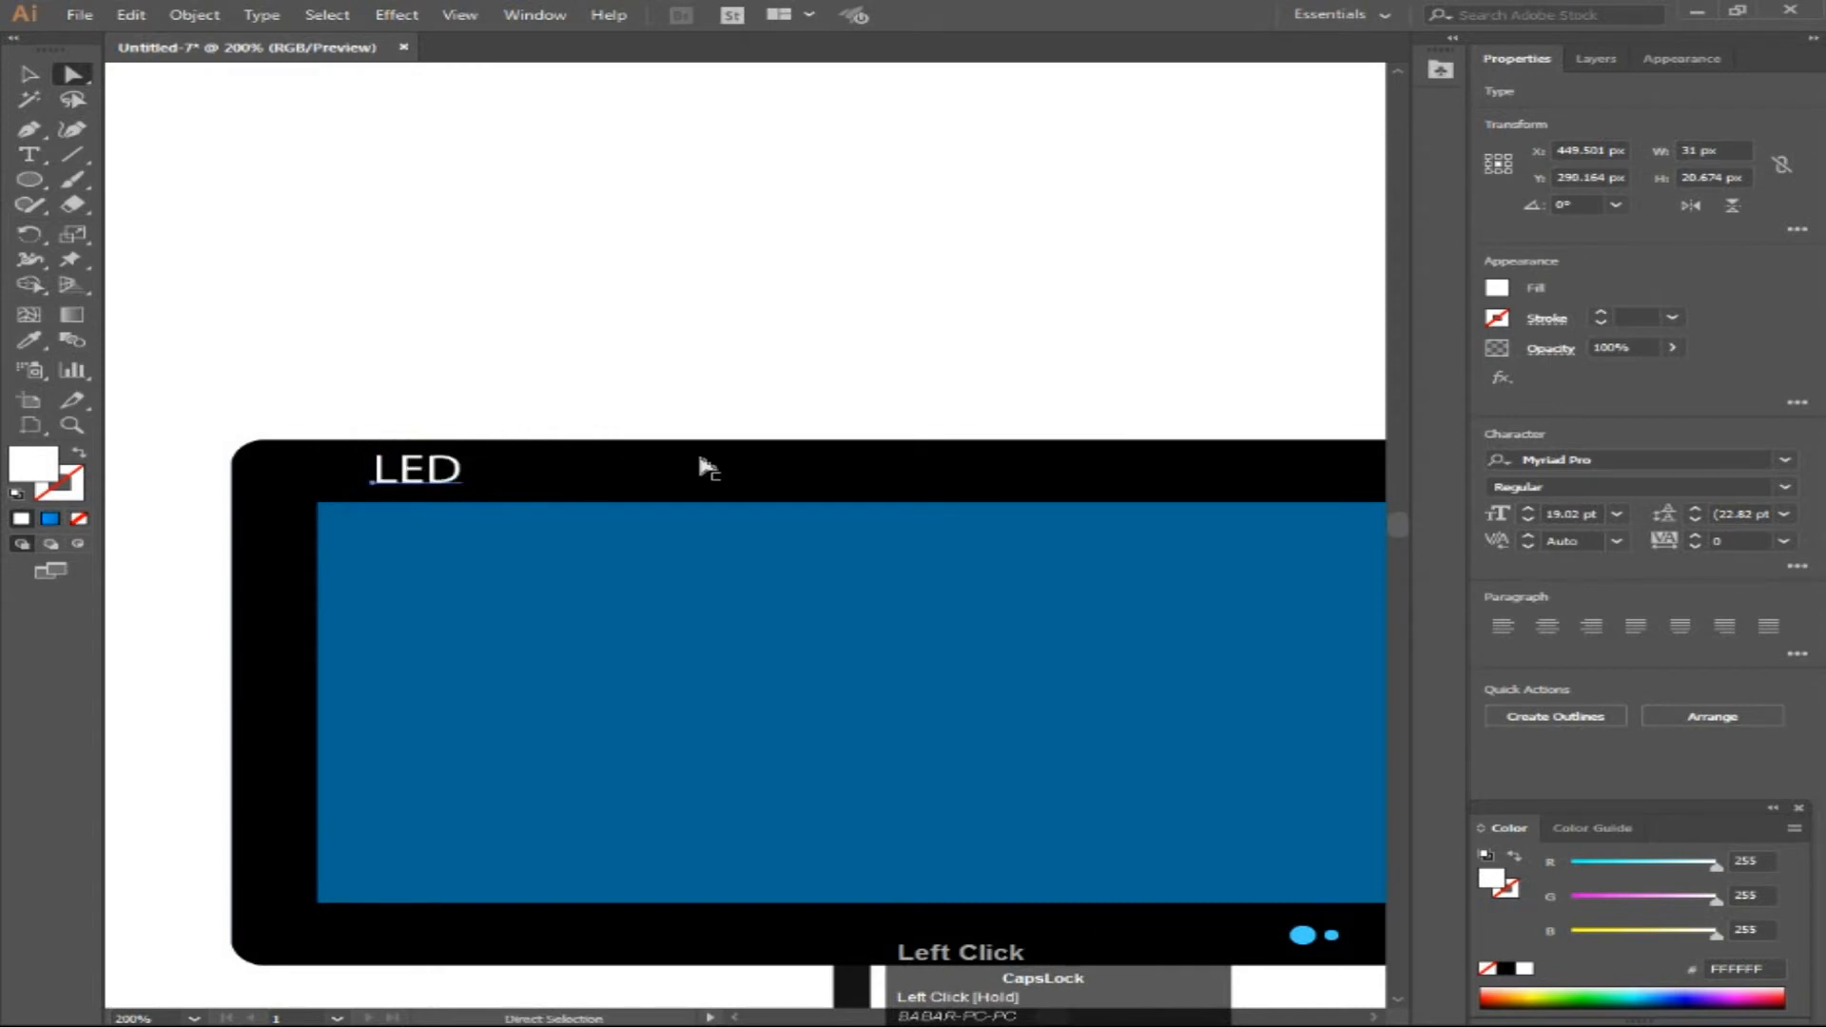
double_click(419, 483)
double_click(419, 480)
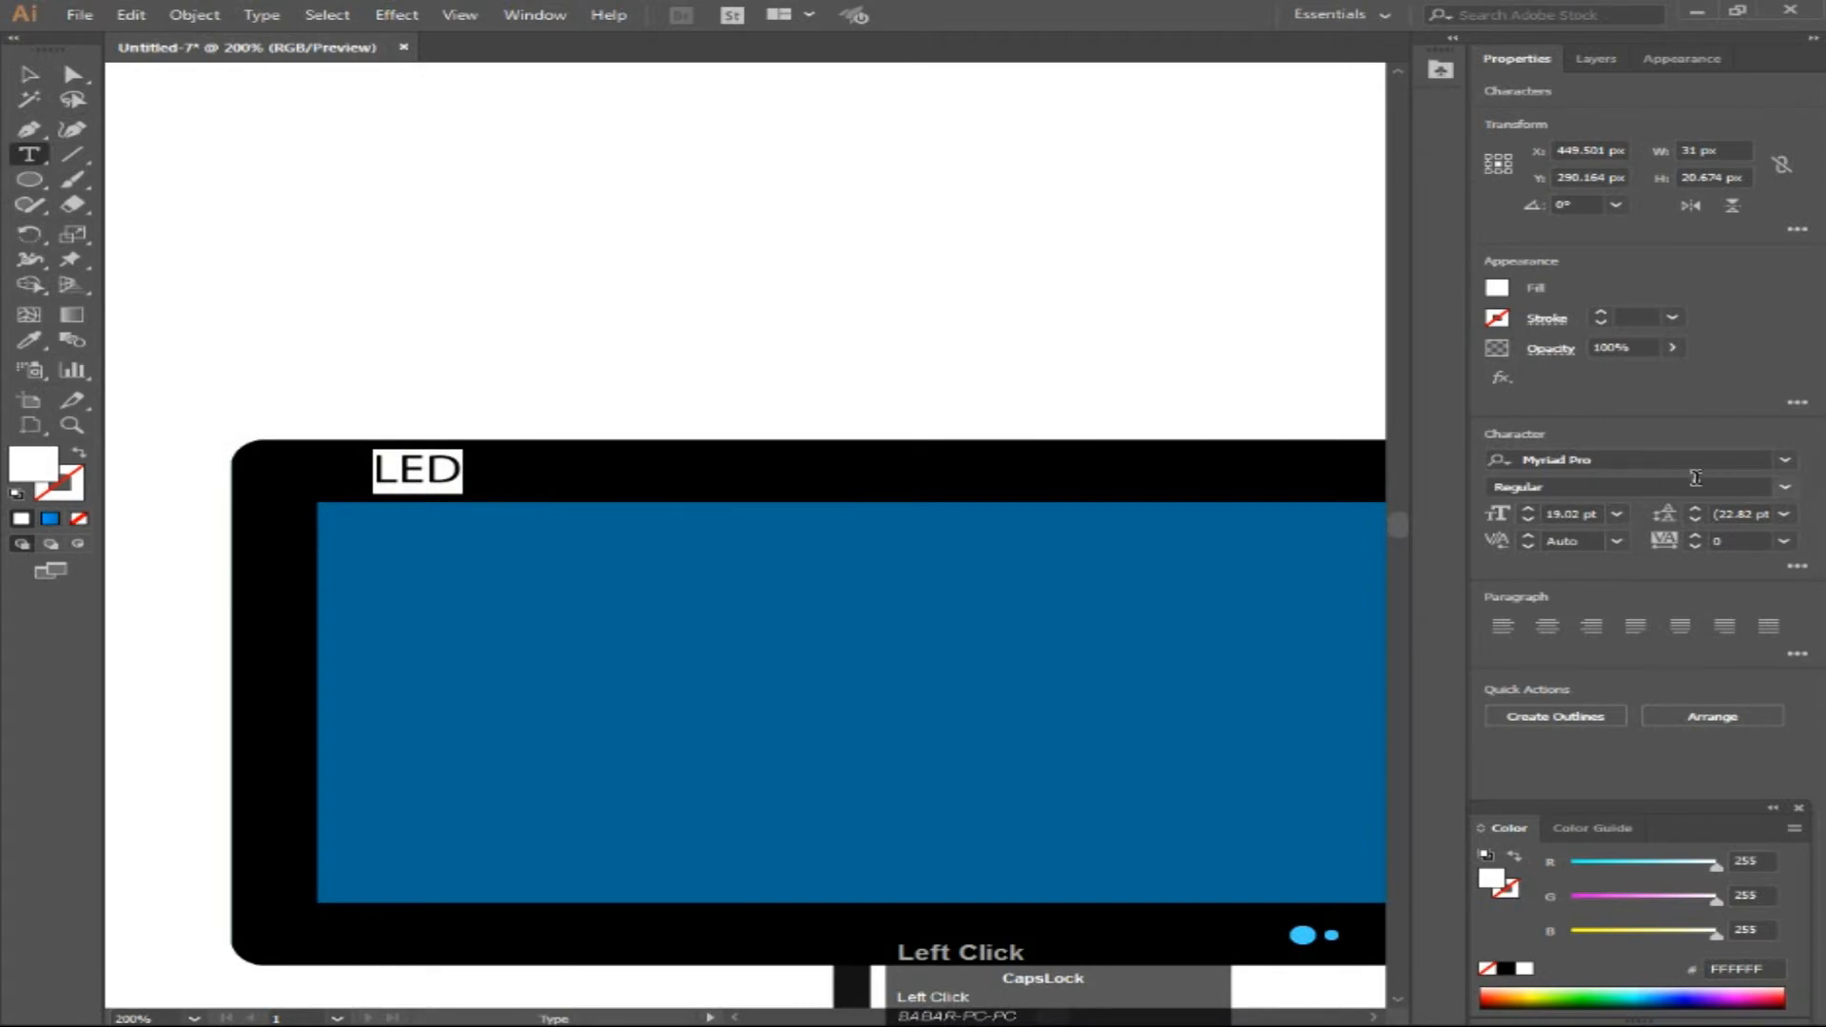
click(1787, 461)
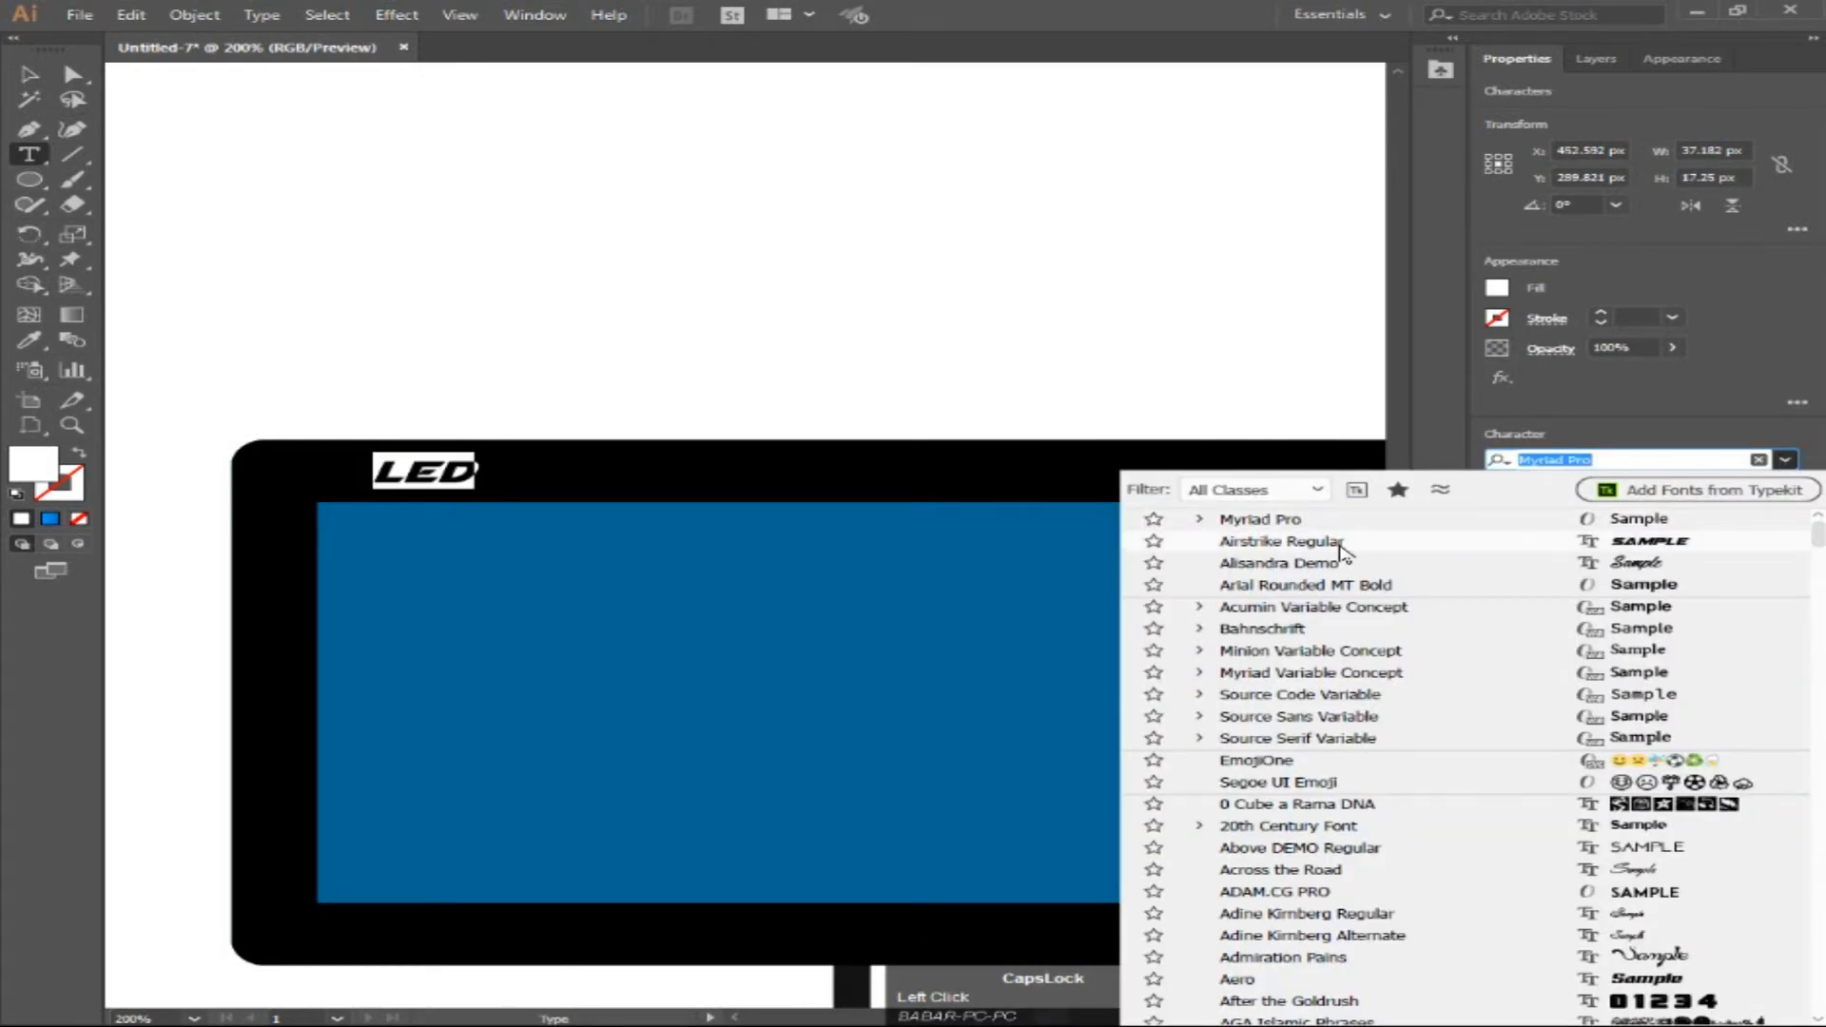
click(1341, 544)
click(74, 75)
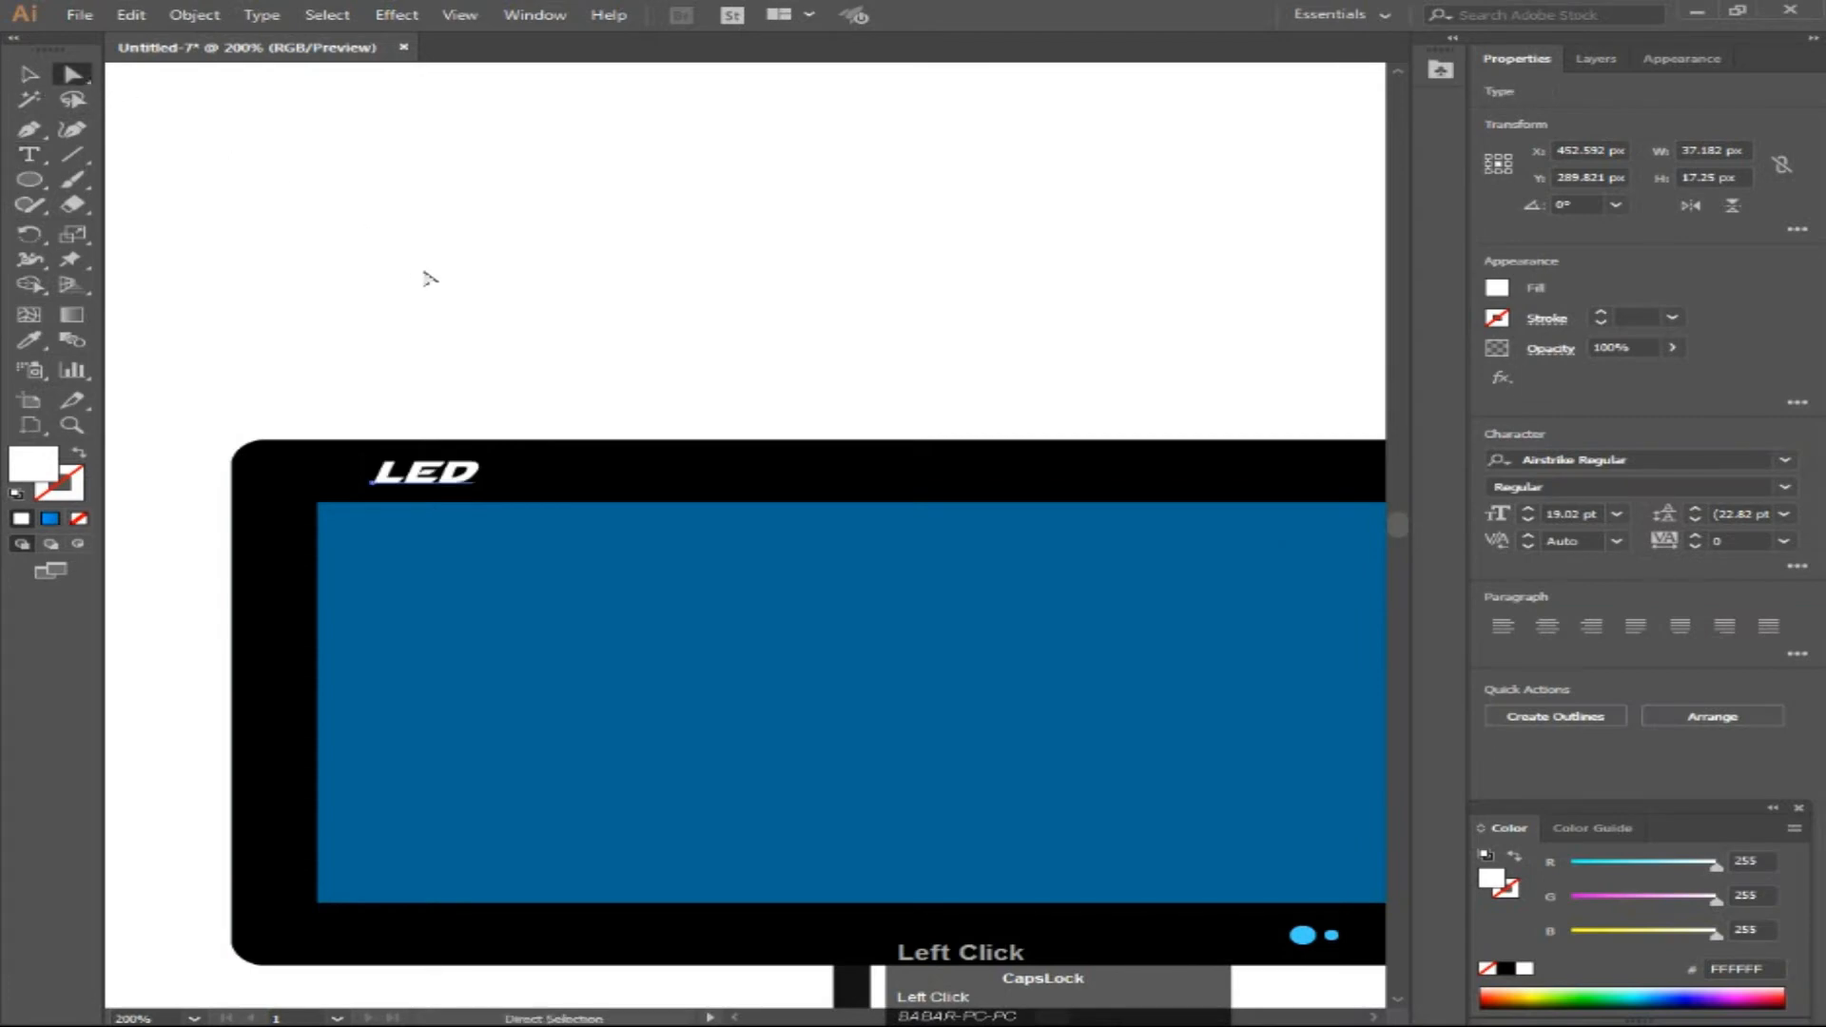
click(424, 277)
Step: Place the linked image Shot005 from the Pictures library into the document at its original size, over the monitor
scroll(591, 478, down, 2)
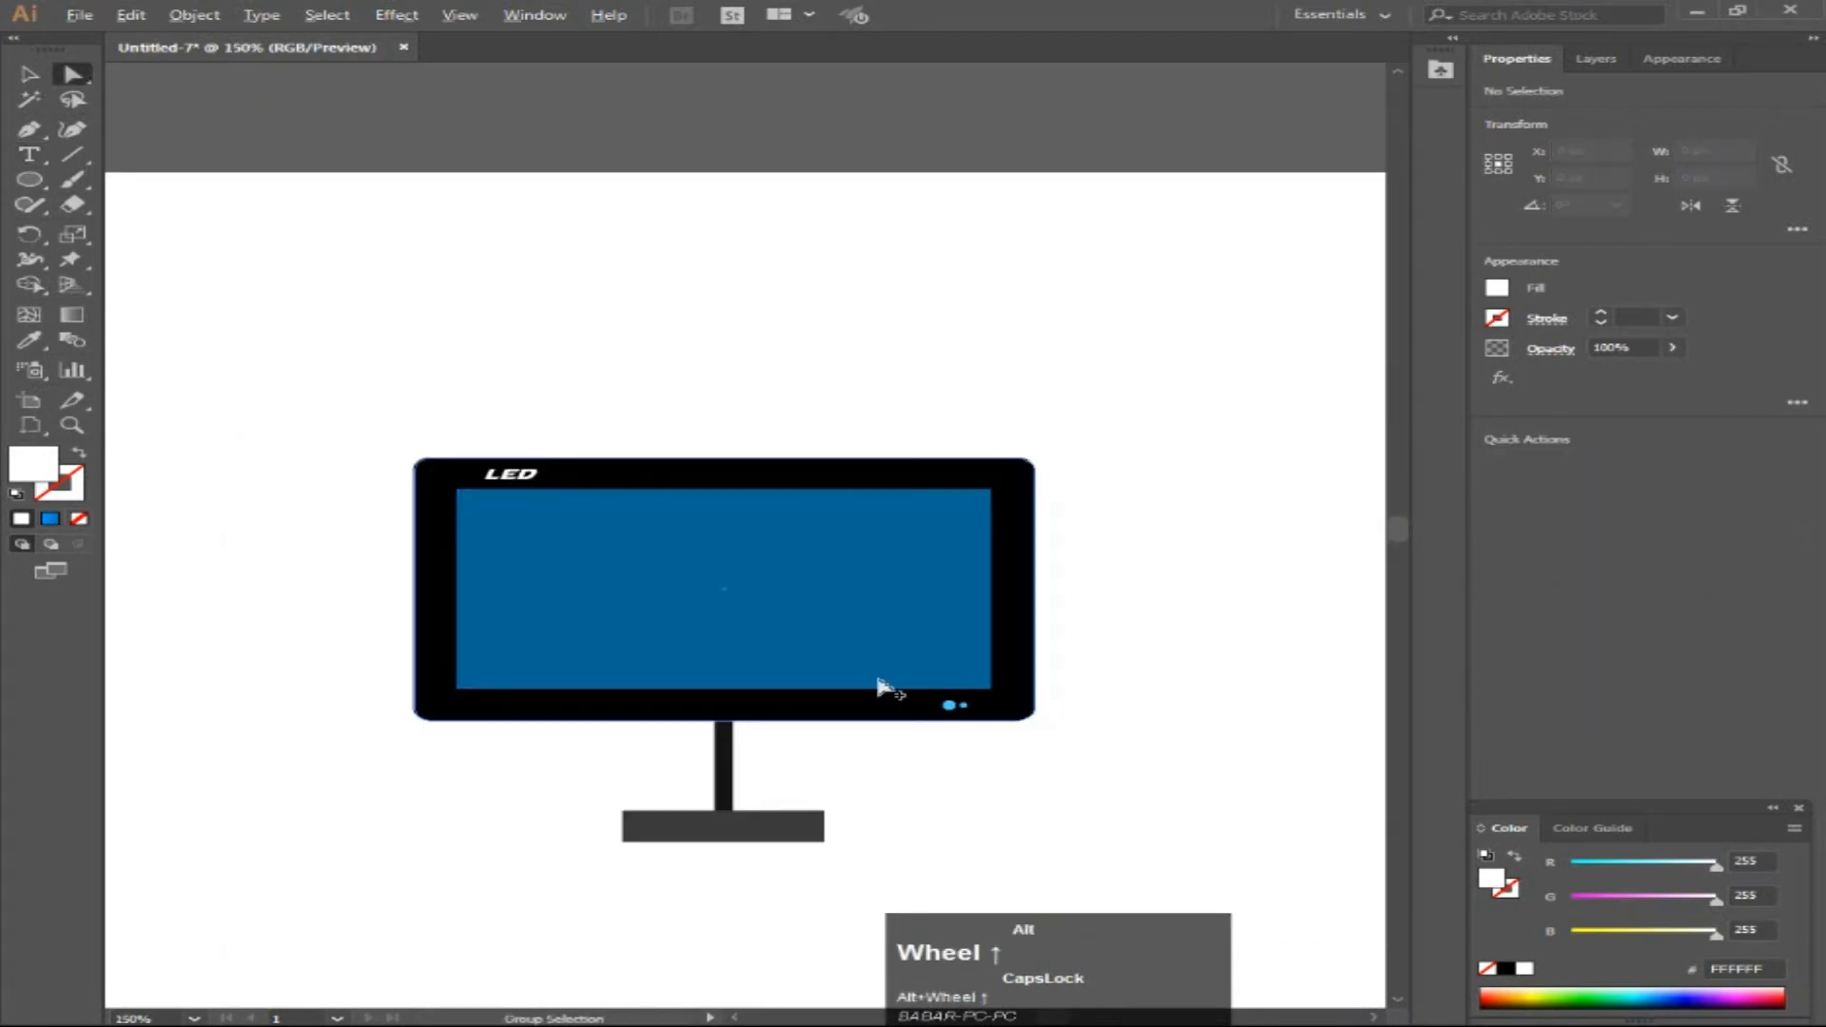
scroll(881, 687, down, 1)
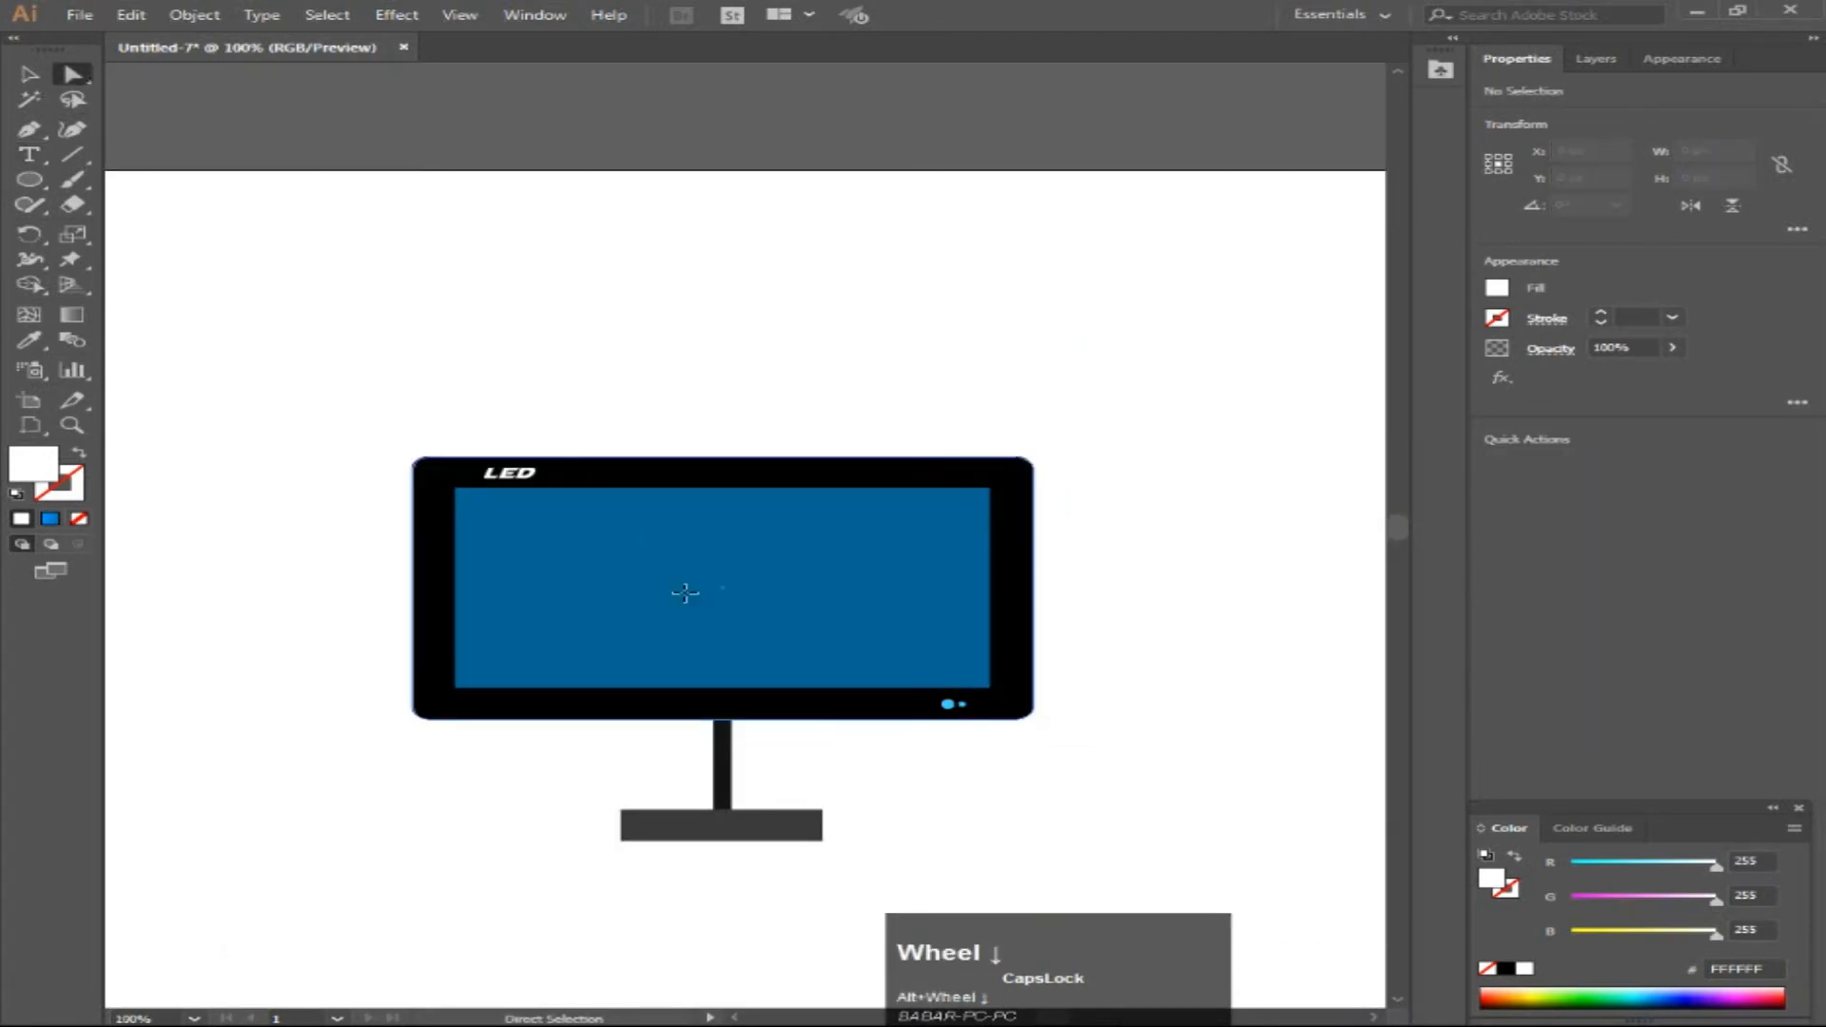
click(685, 593)
click(79, 15)
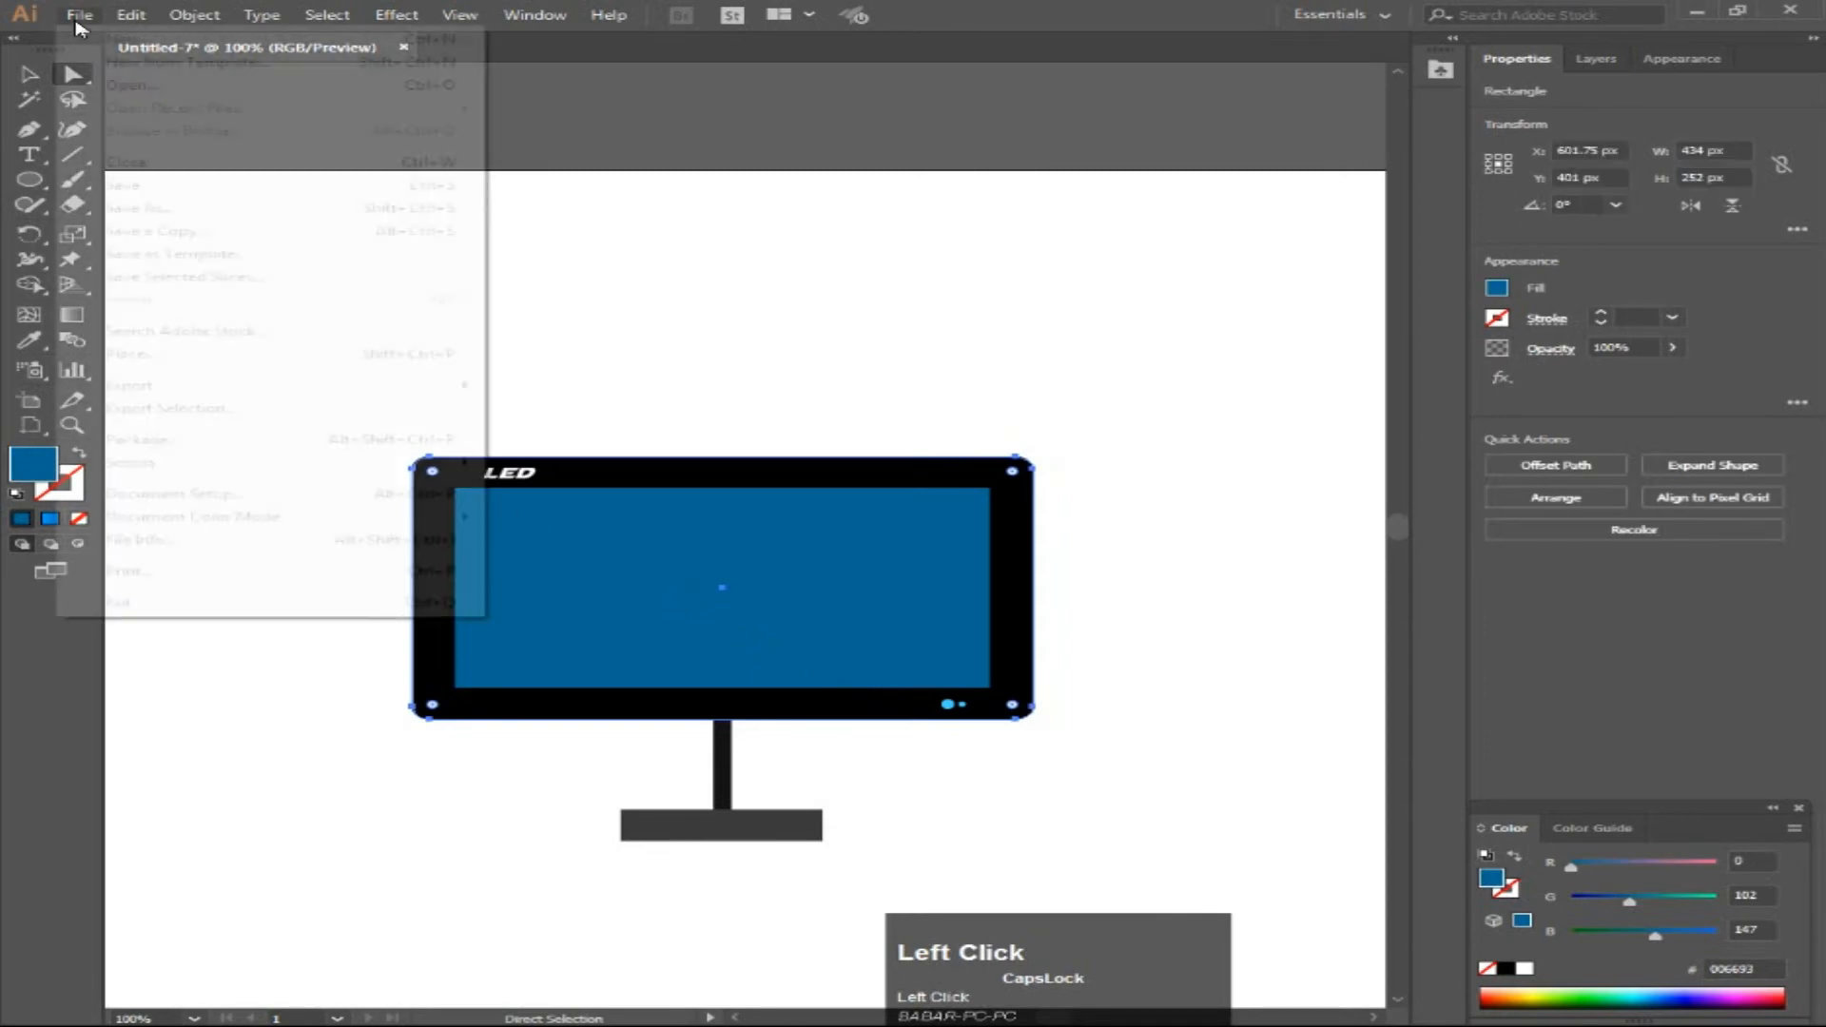
click(181, 360)
click(647, 255)
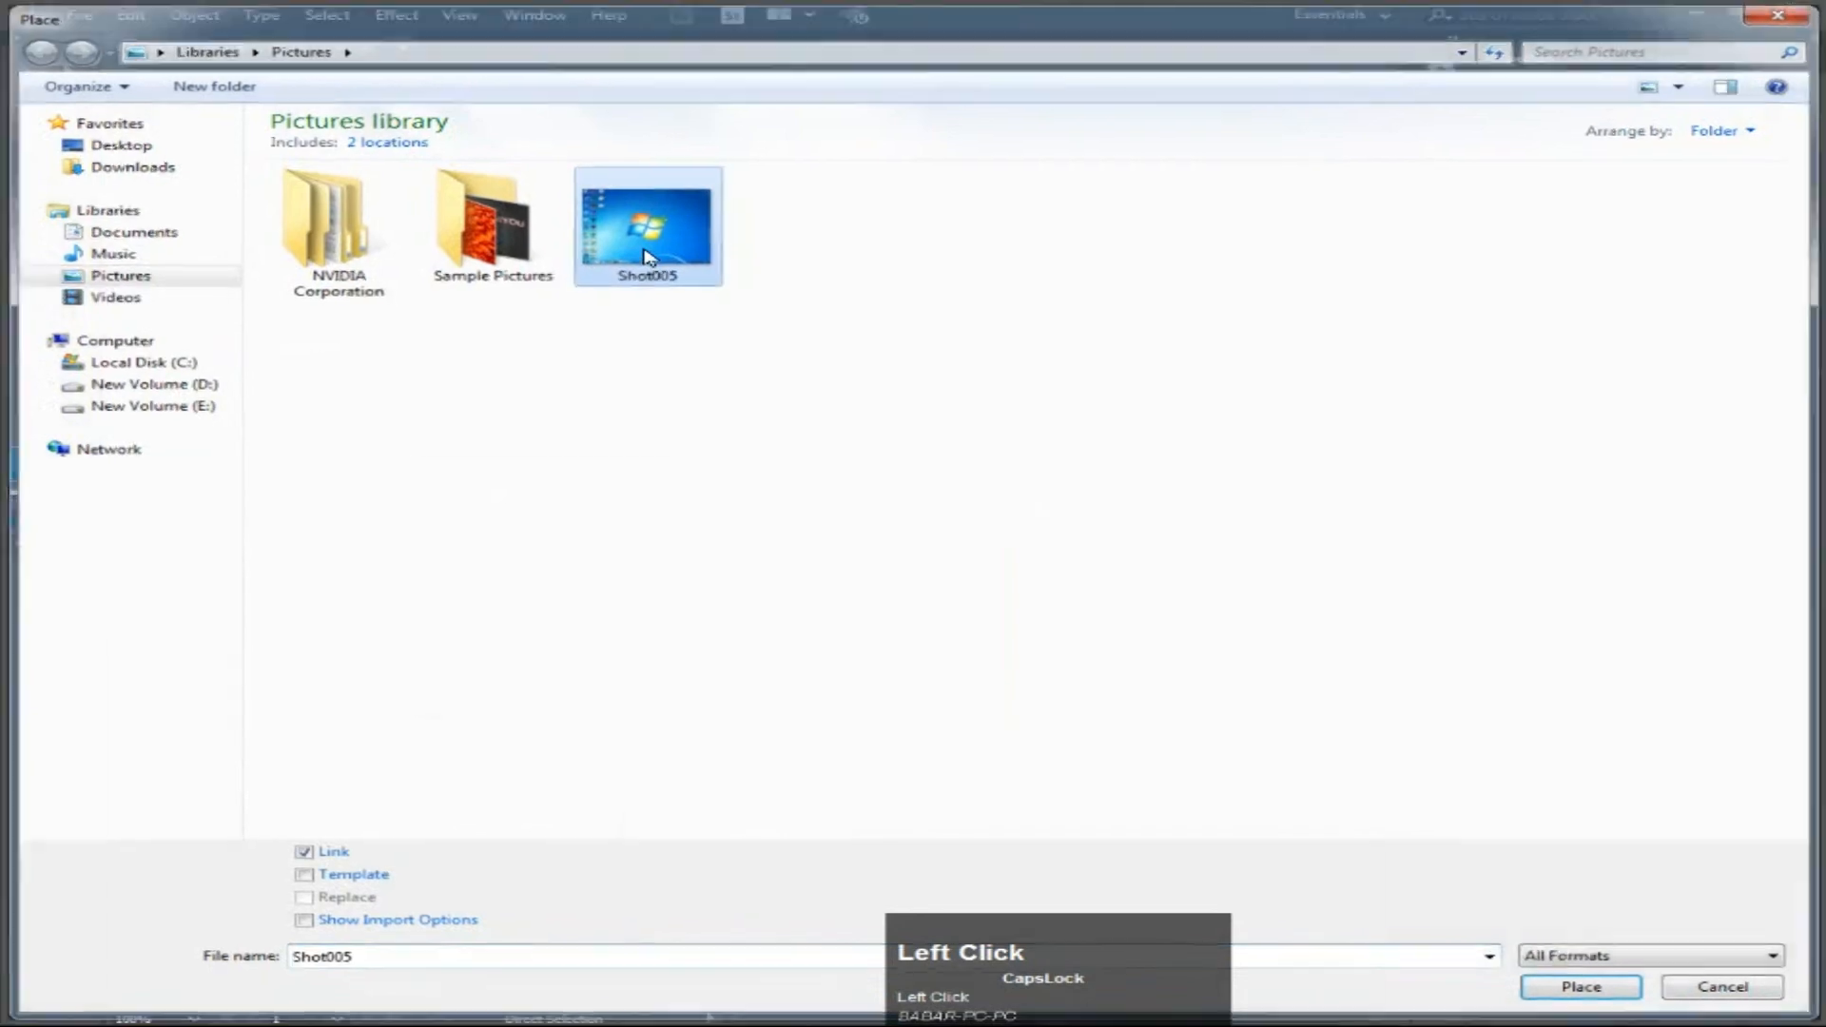
double_click(647, 255)
click(600, 574)
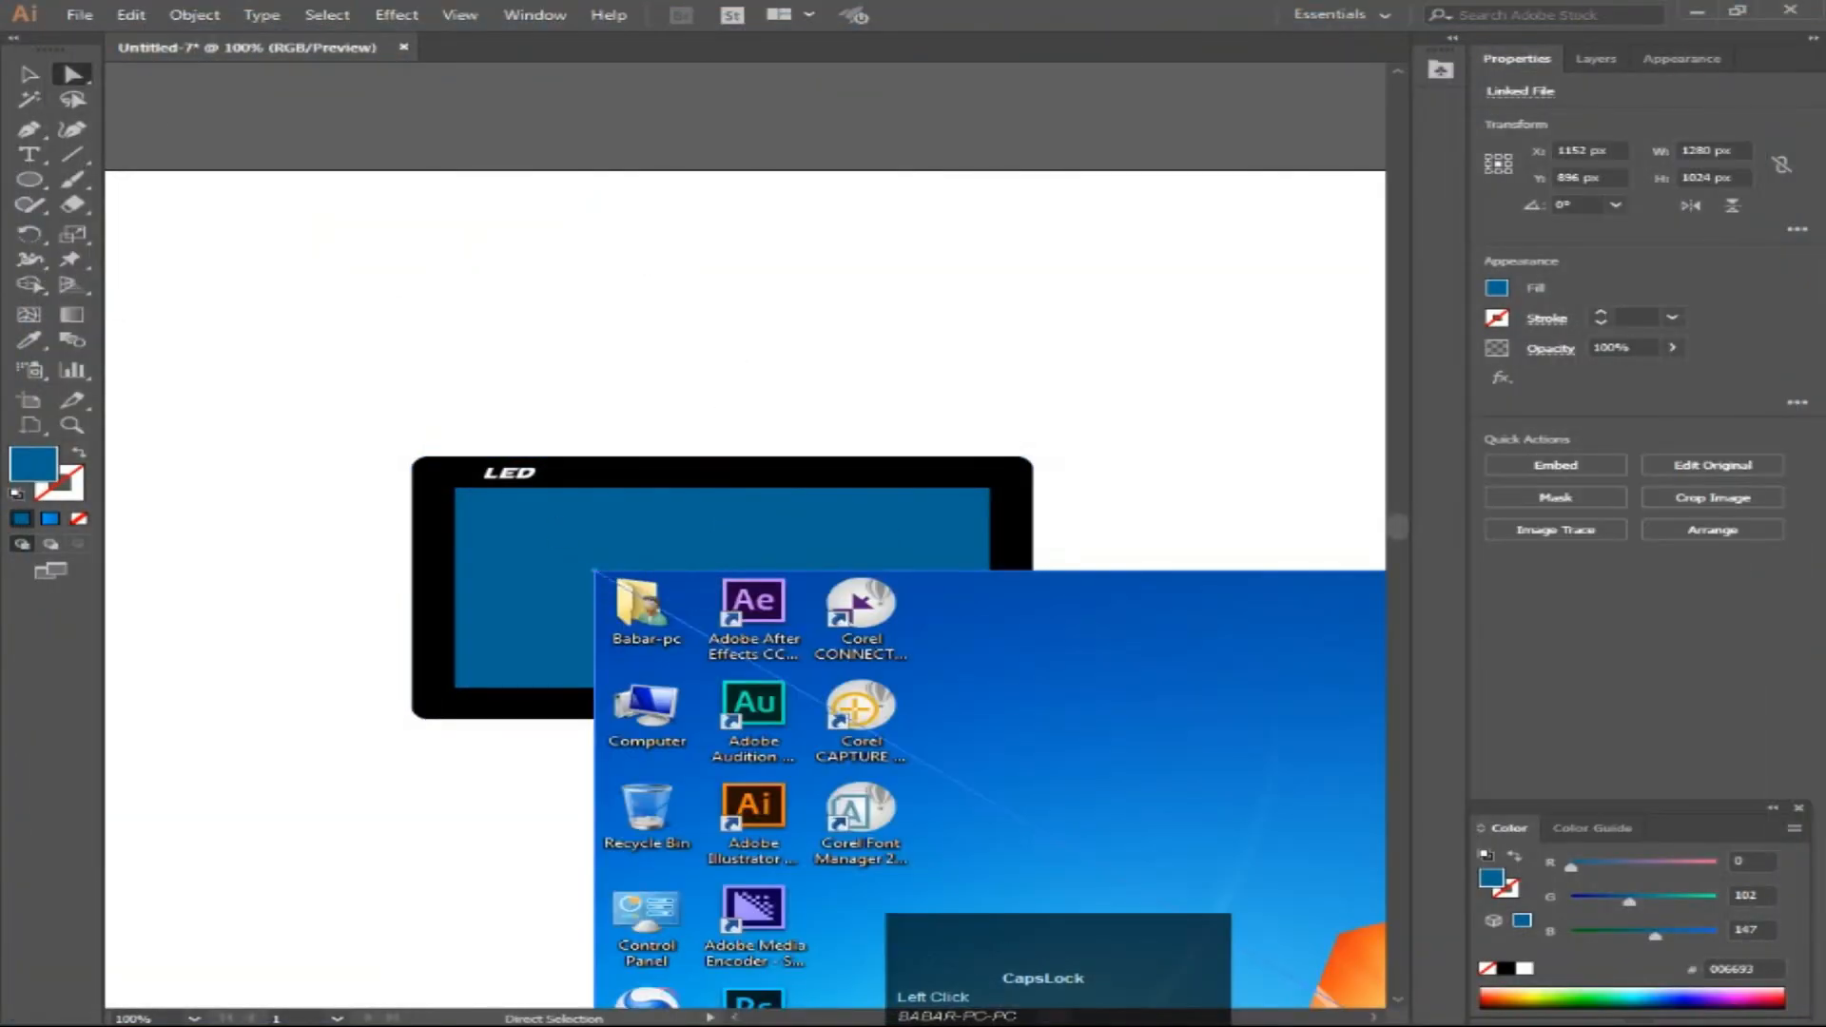
Step: Scale the placed image down proportionally to about 449 by 359 px and align its upper-left corner with the blue screen's corner
key(v)
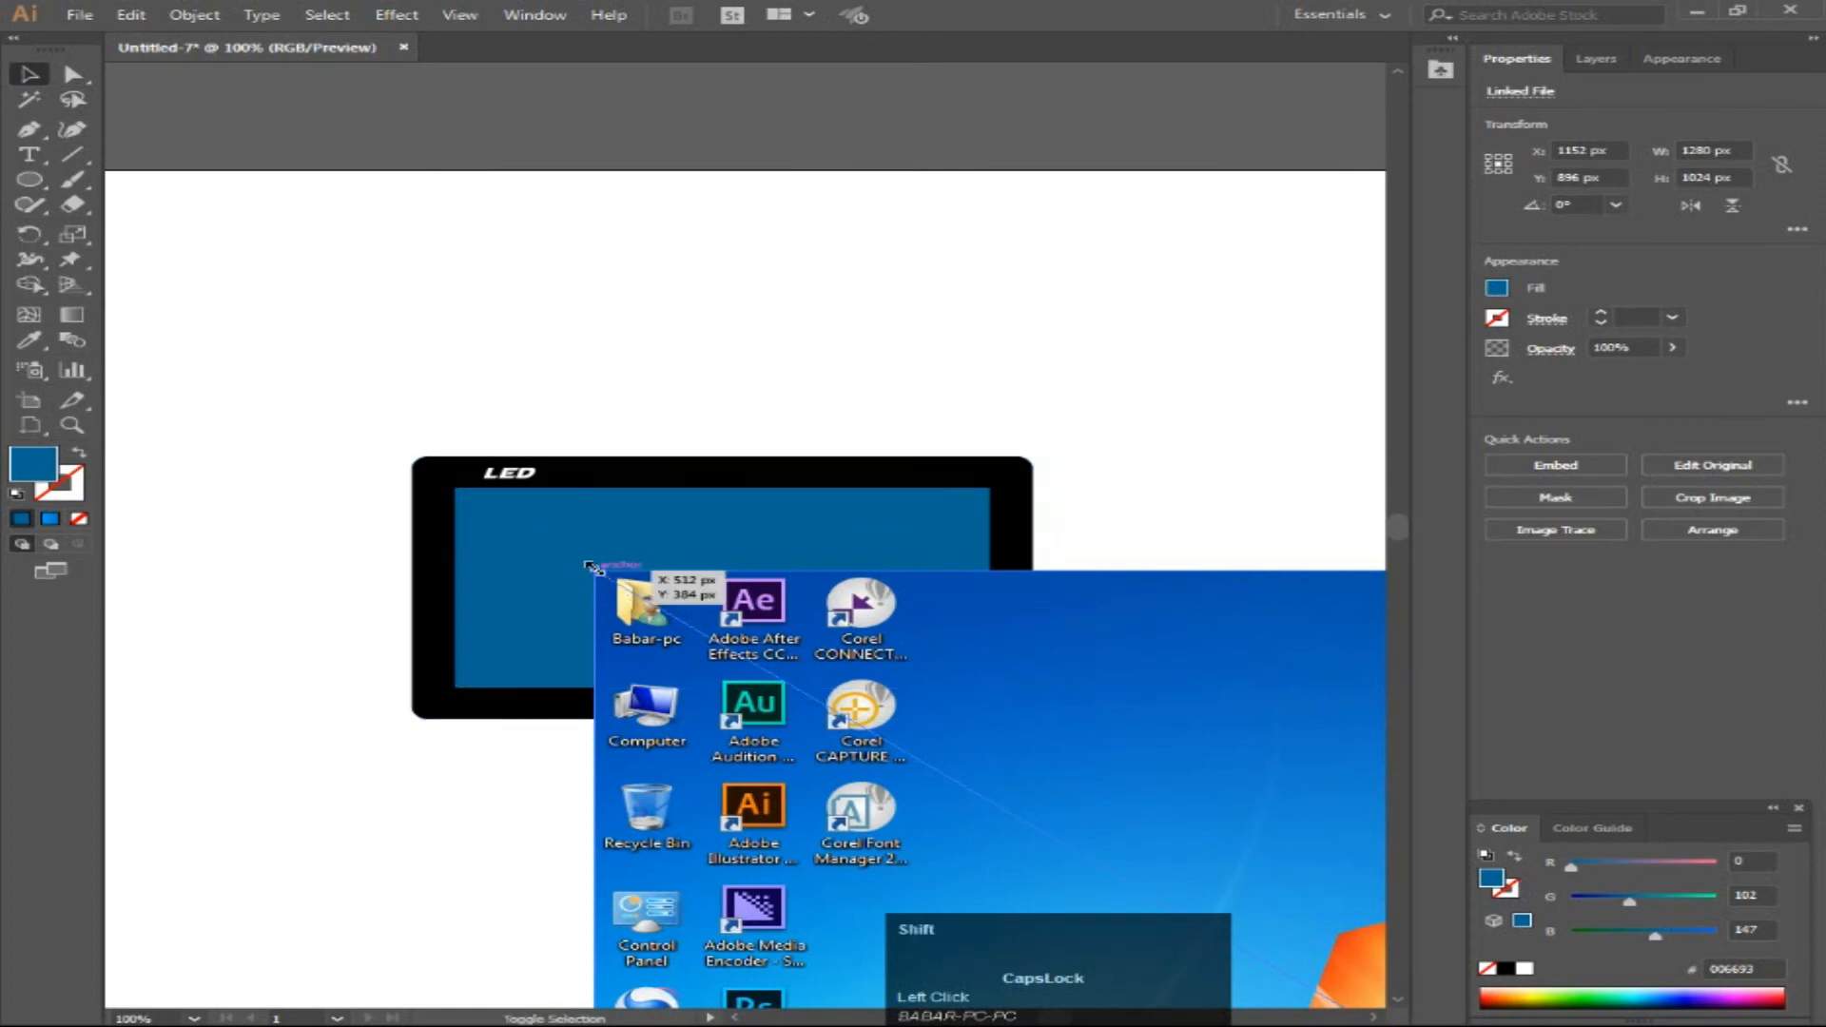
drag(665, 615, 1103, 870)
drag(1135, 864, 335, 360)
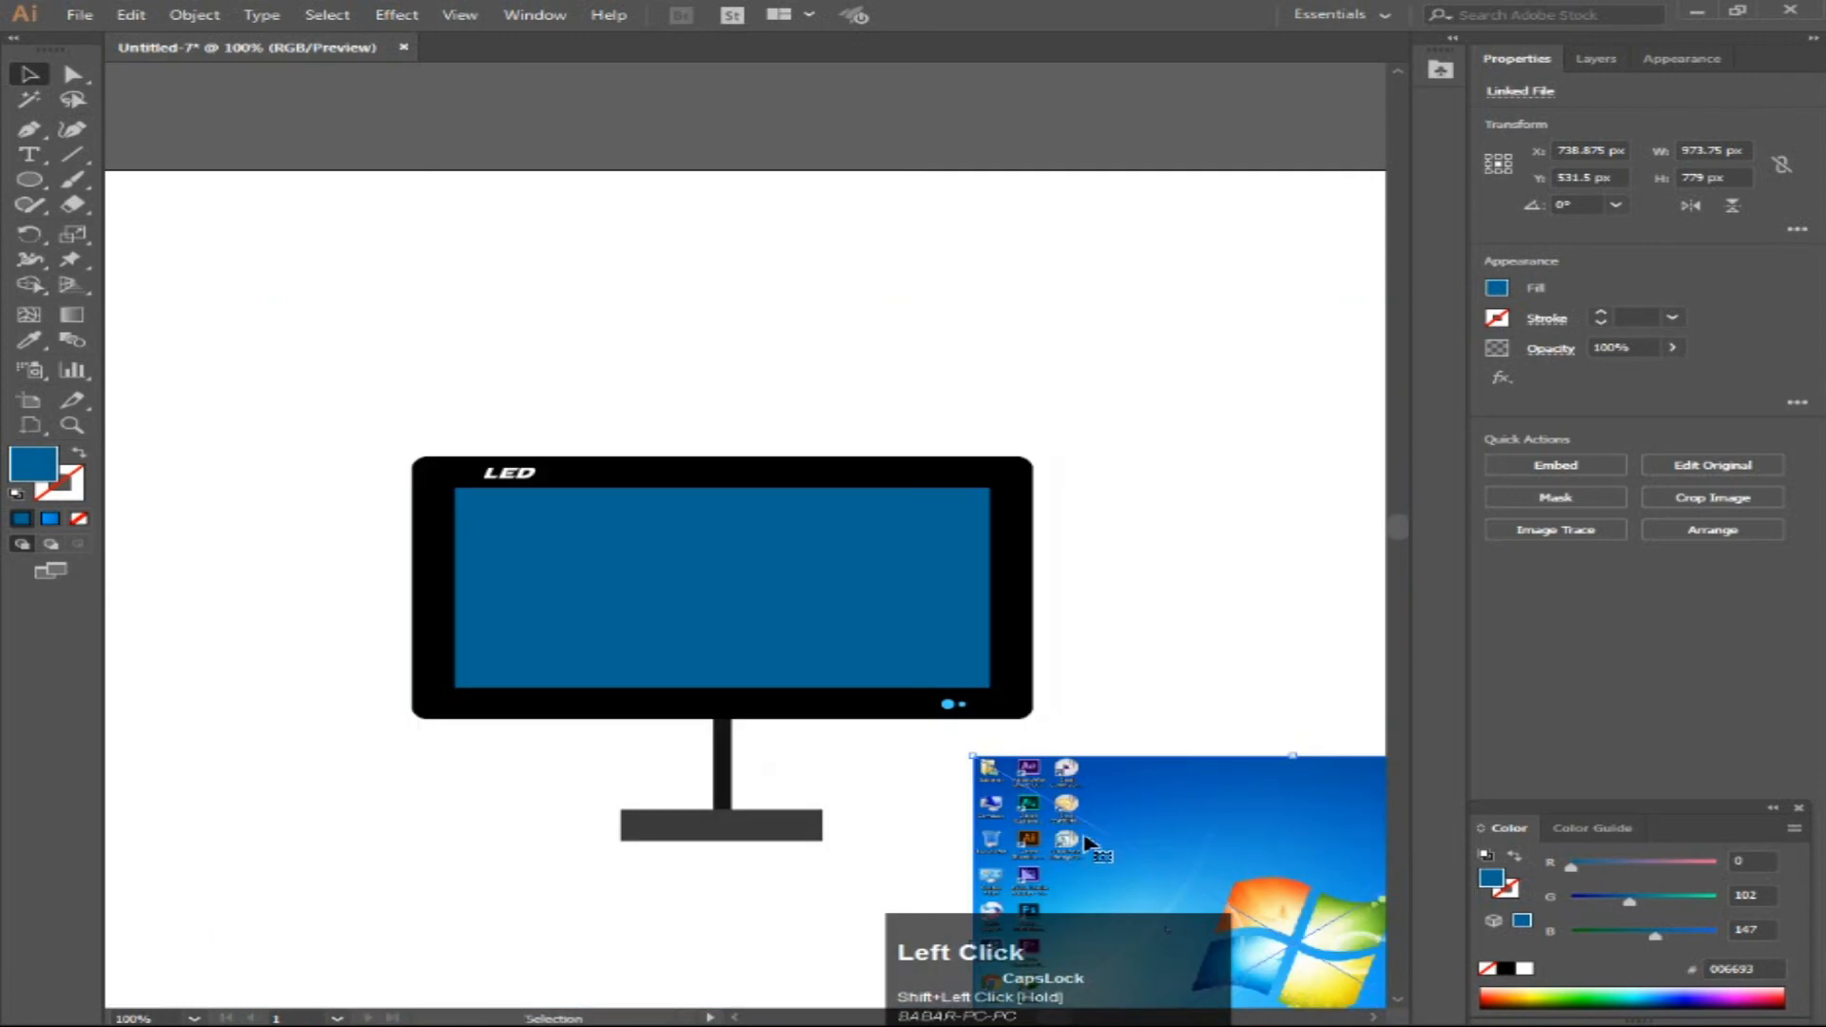
drag(1110, 954, 595, 576)
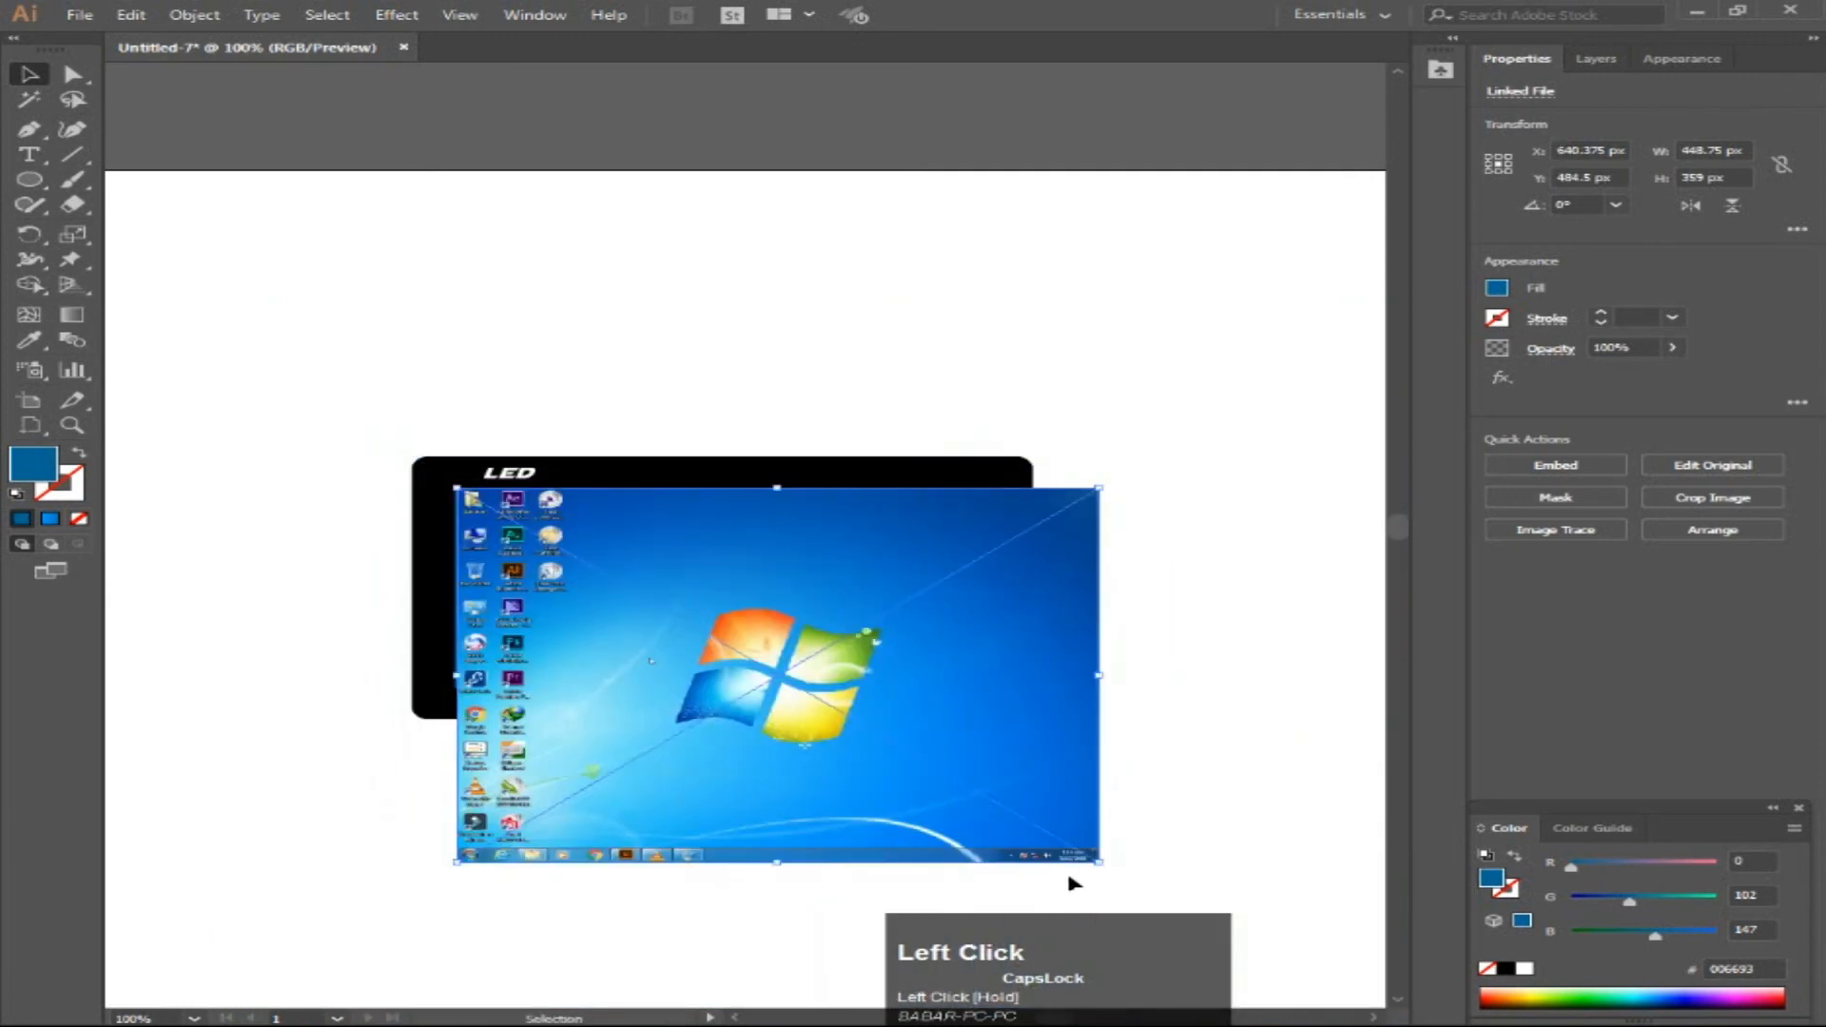
Step: Shrink the image proportionally to the blue screen's height, about 191 px, and stretch its width to about 373 px to cover the screen
drag(1100, 860, 899, 687)
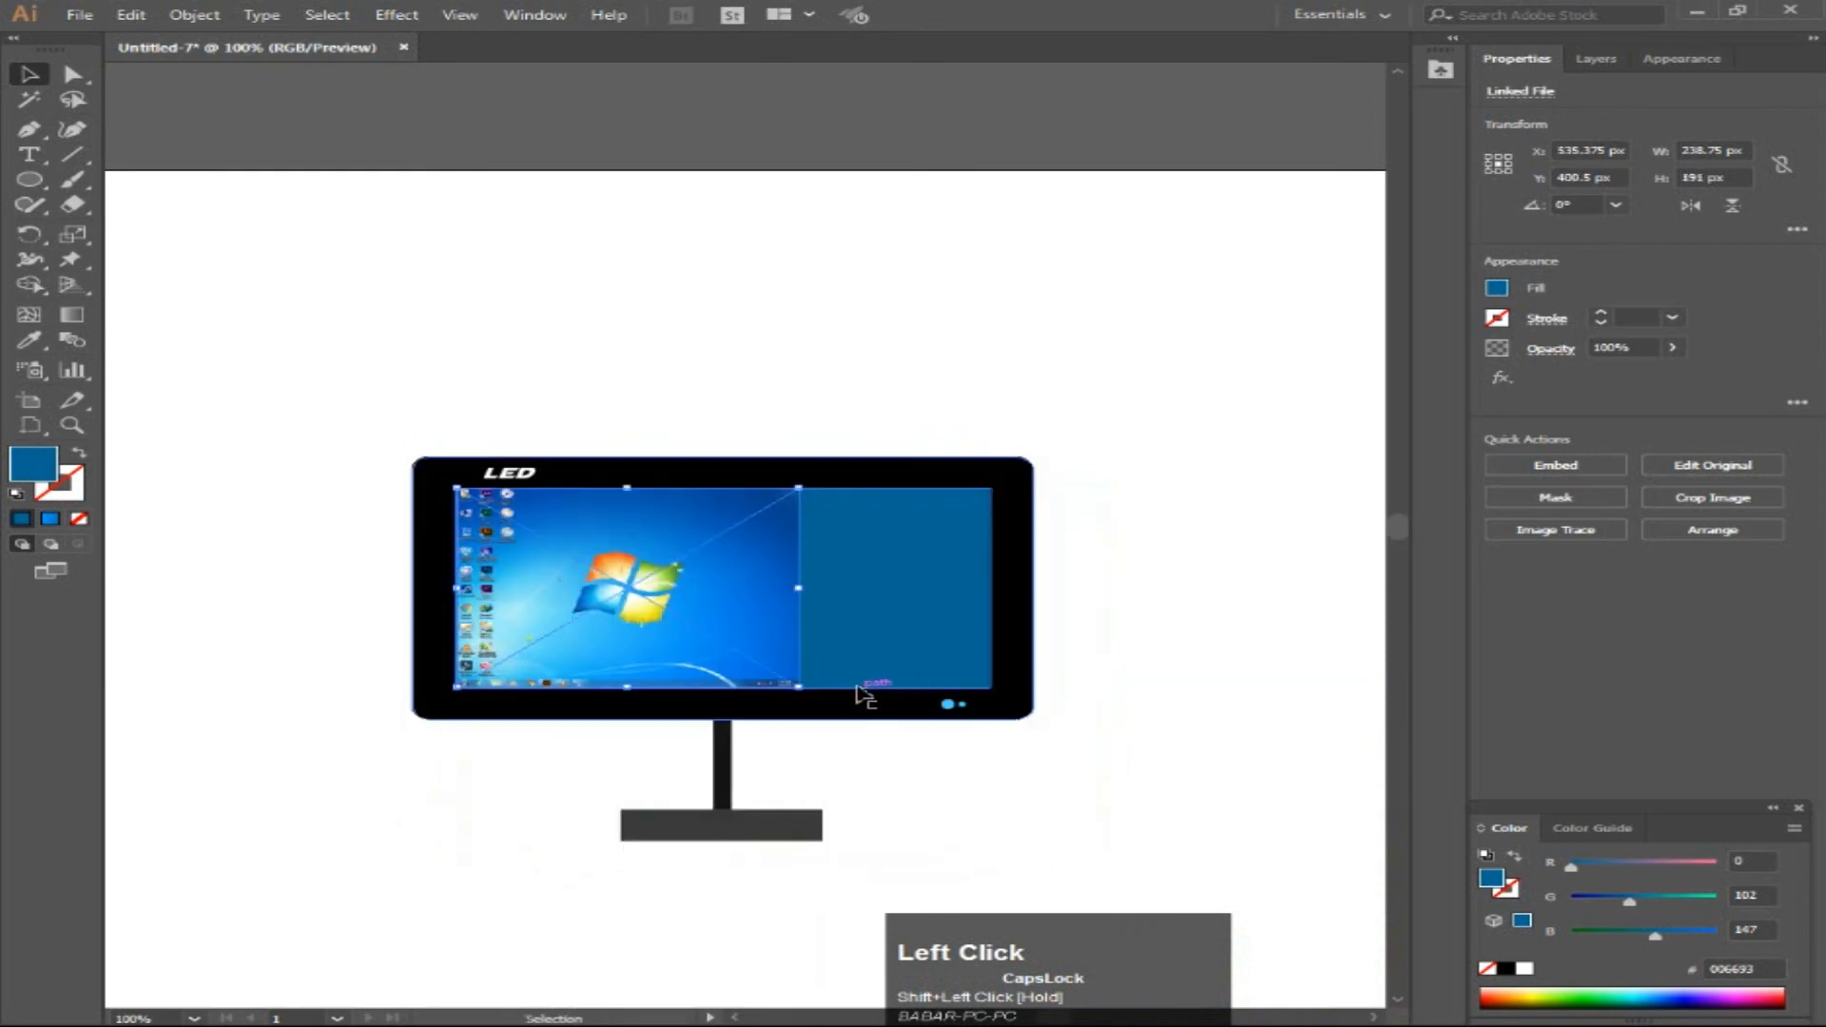
drag(799, 591, 995, 594)
click(1130, 624)
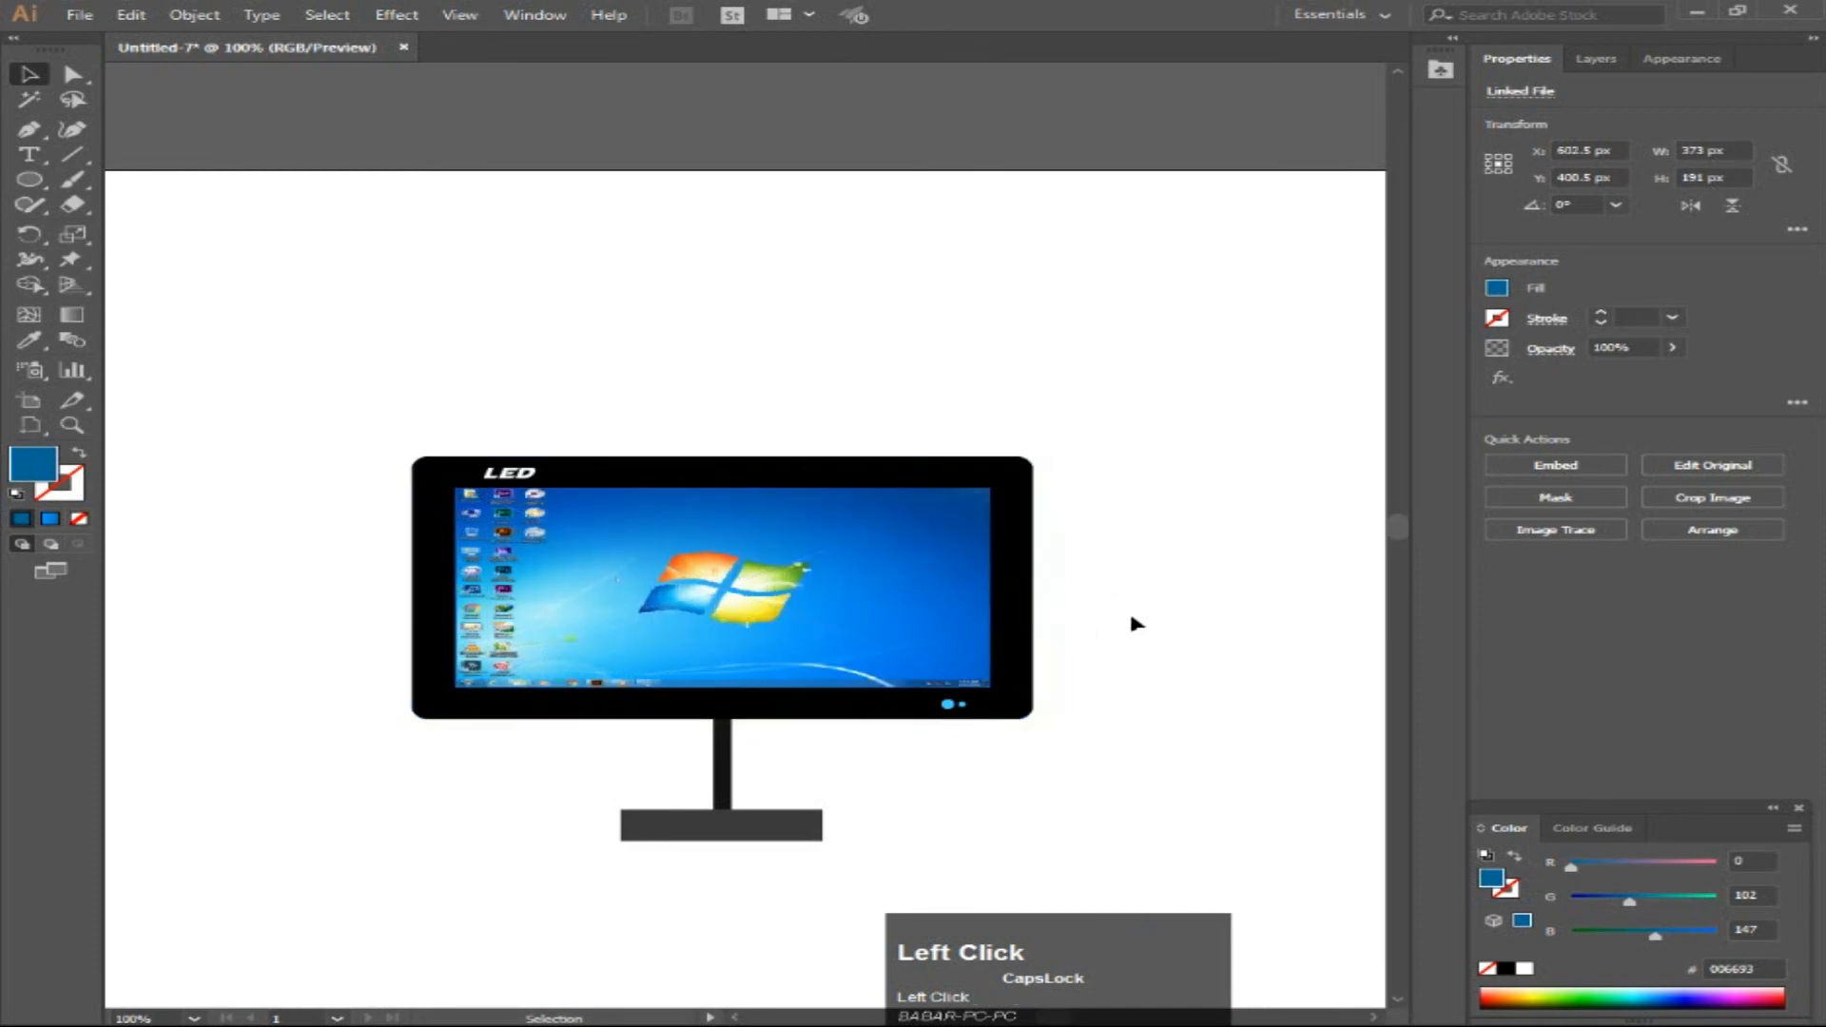
alt+scroll(730, 709, up, 1)
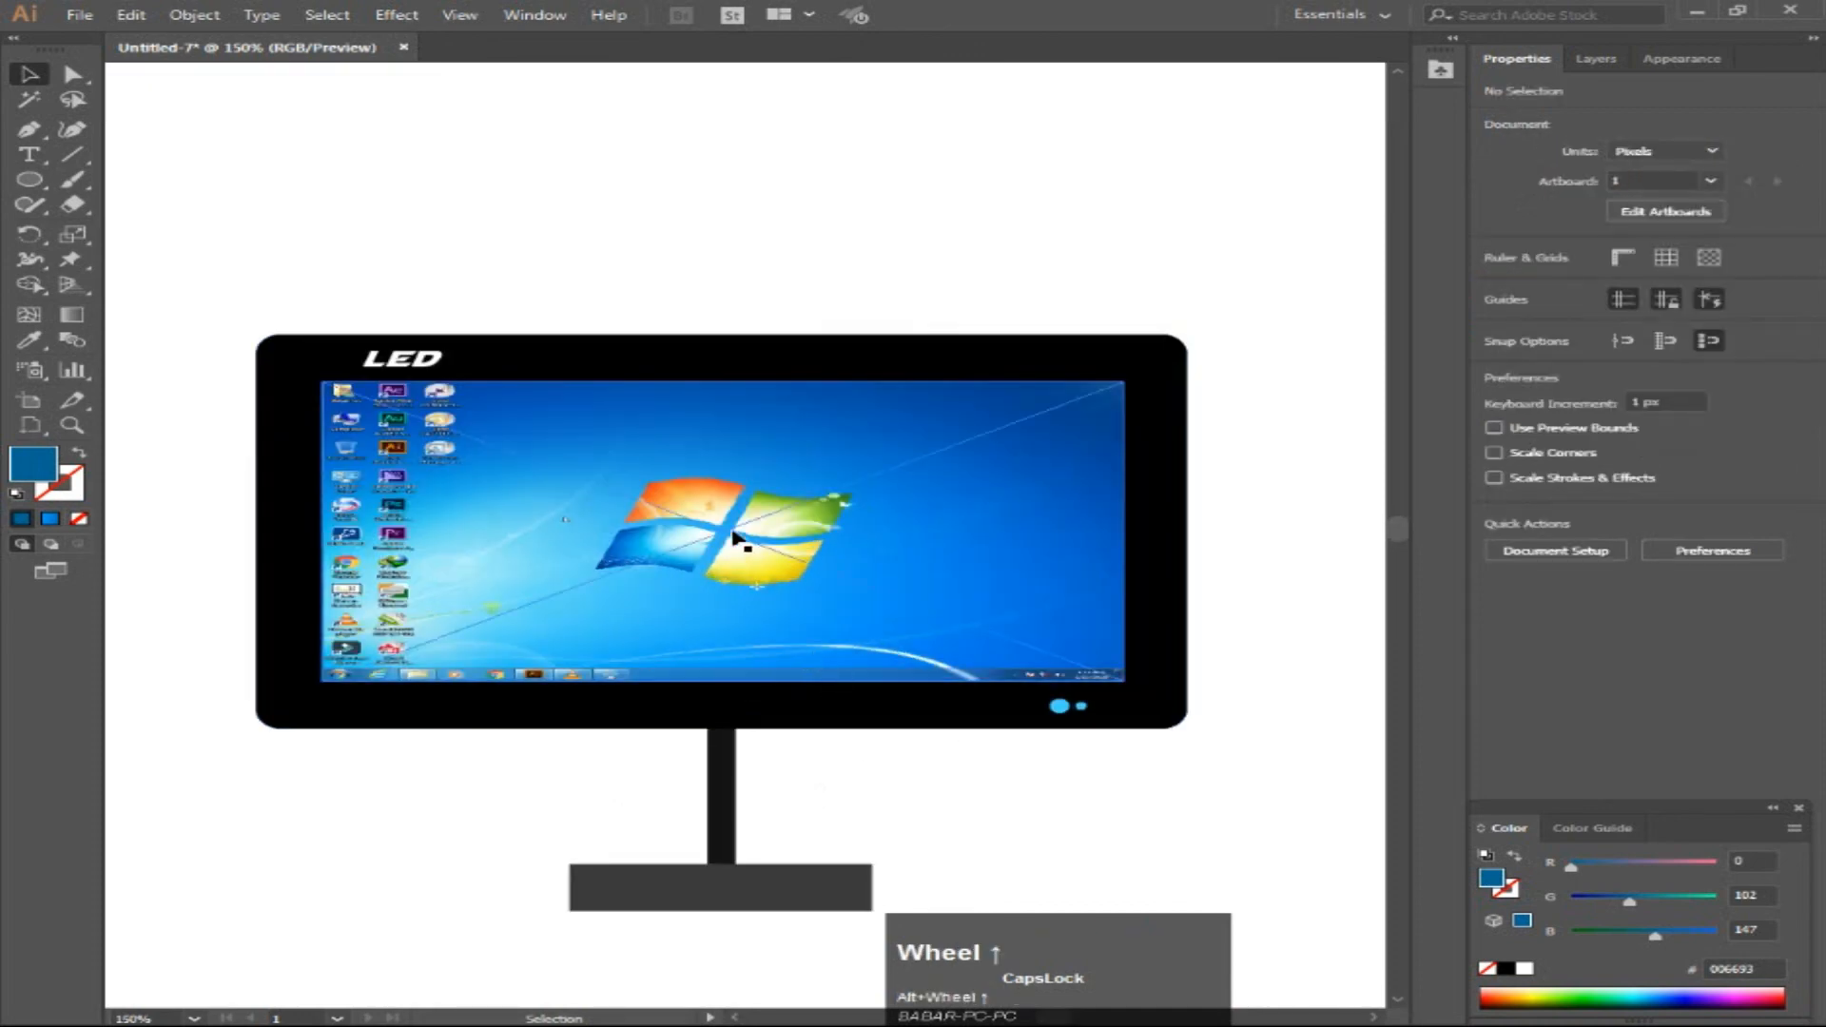
alt+scroll(1143, 797, down, 1)
alt+scroll(1080, 726, up, 1)
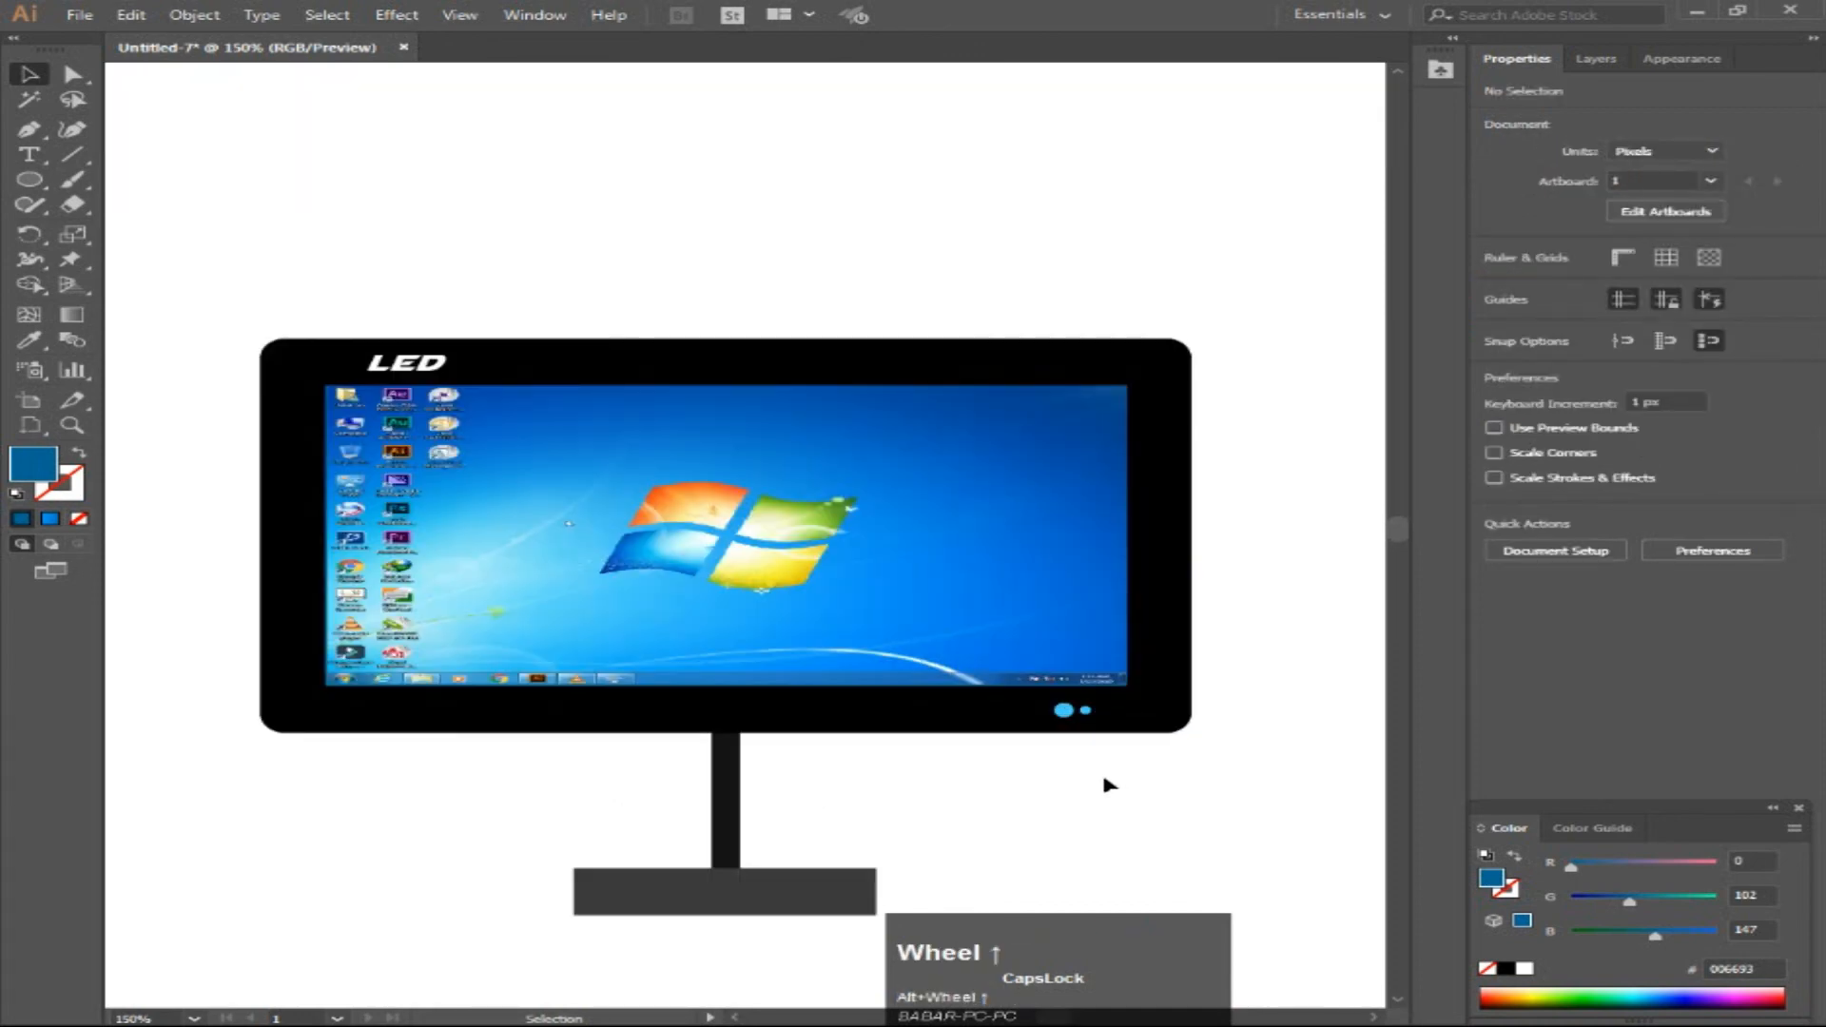